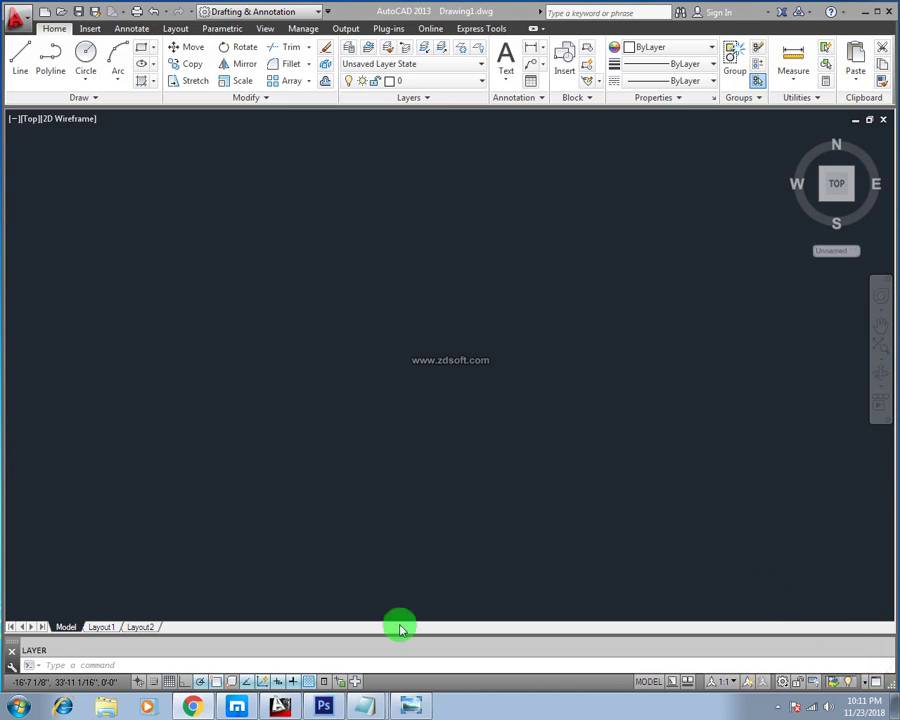
Show the AutoCAD 2013 Lecture 18 'Layer Properties In Detail' title image in Windows Photo Viewer
left_click(409, 706)
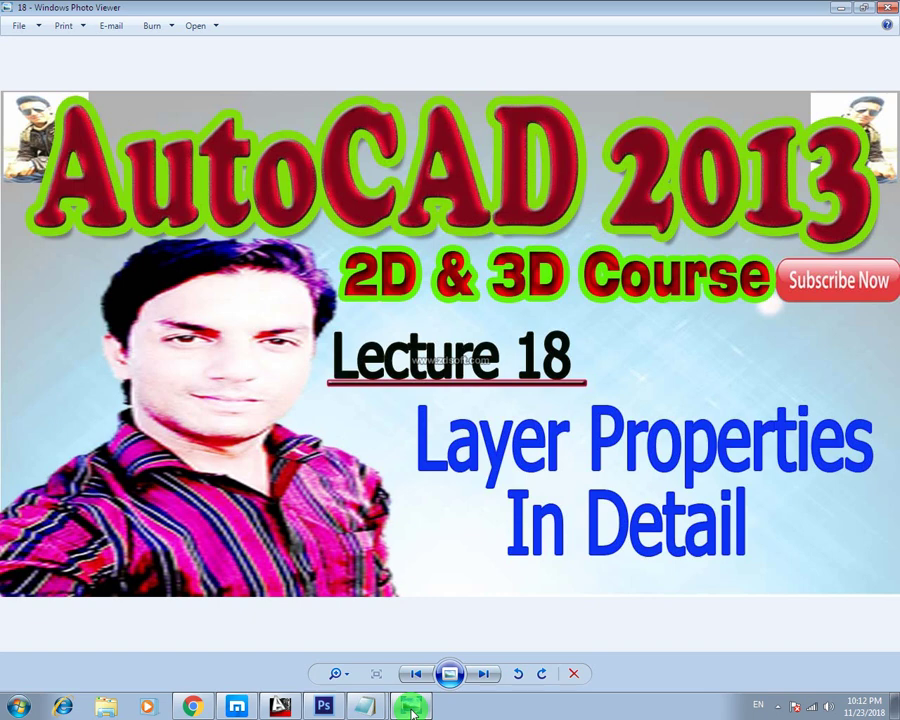
Return to the empty Drawing1 in AutoCAD and expand, then collapse, the Layers panel slideout
left_click(288, 708)
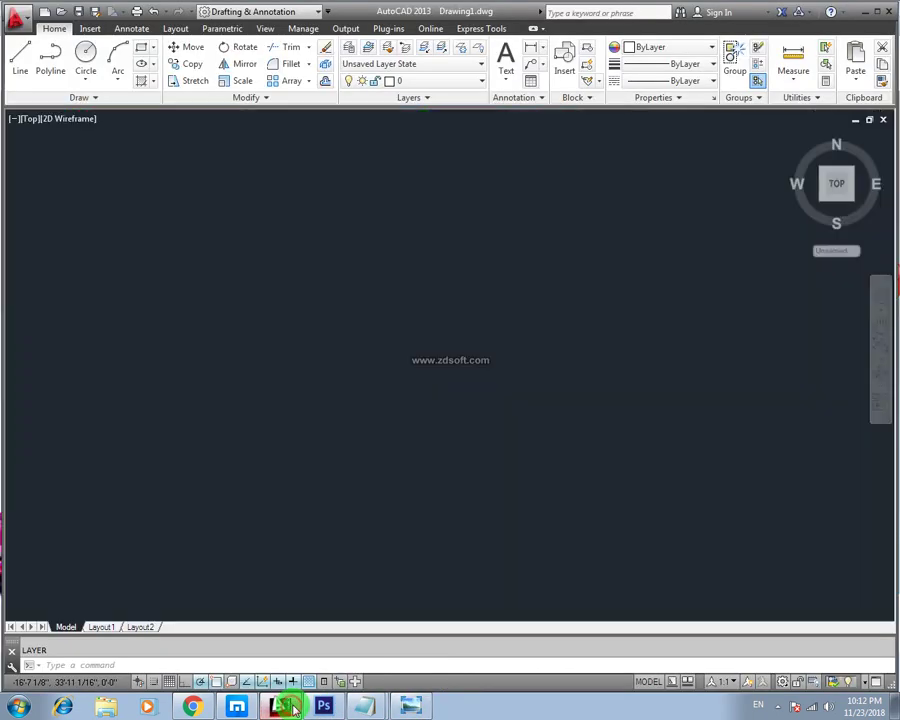
key("Escape")
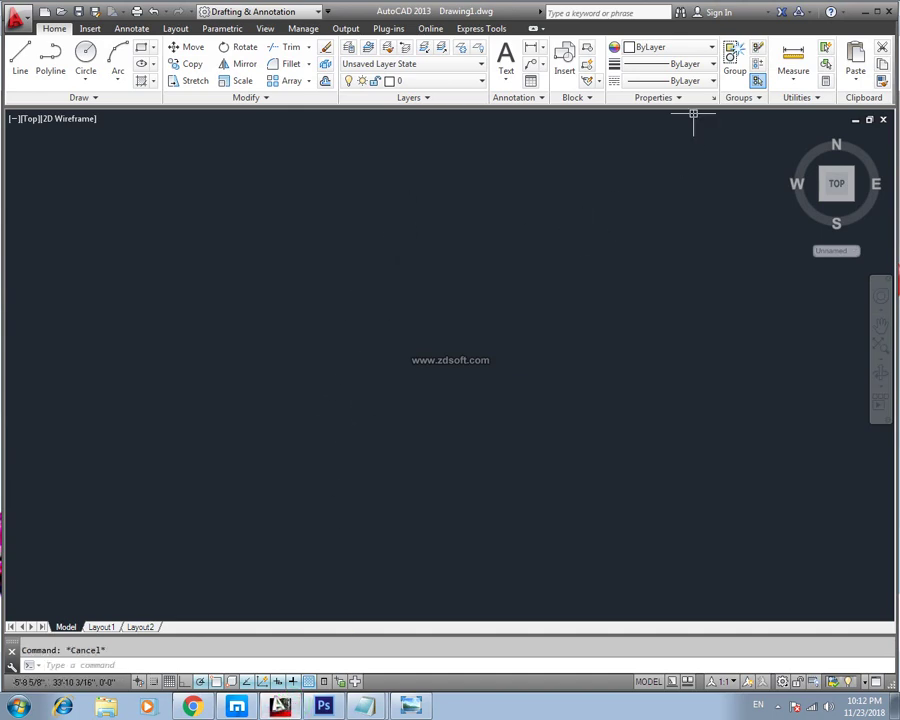
left_click(651, 52)
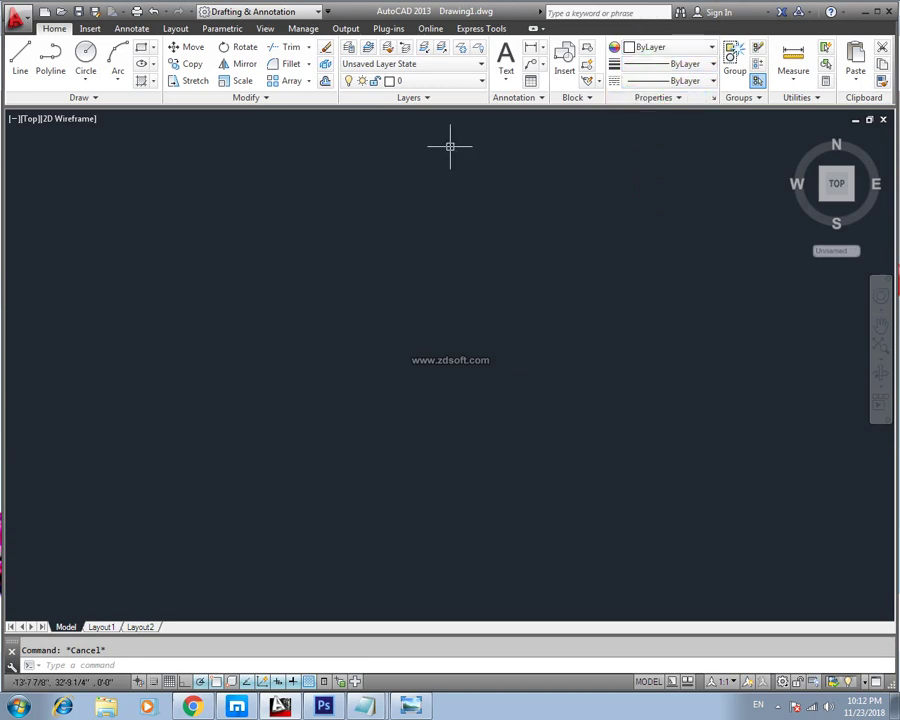
left_click(430, 100)
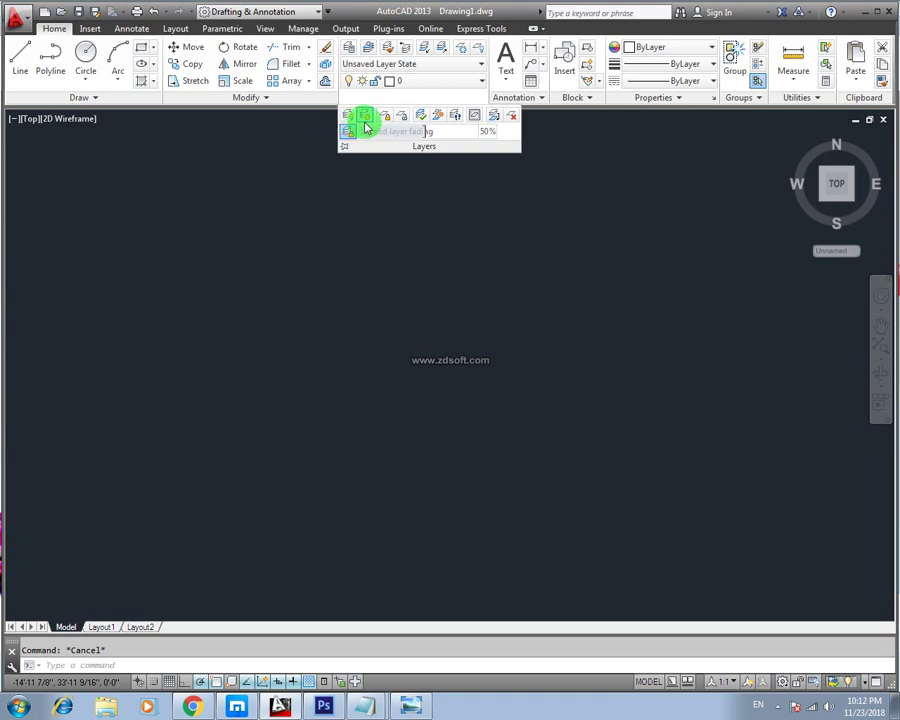
left_click(428, 100)
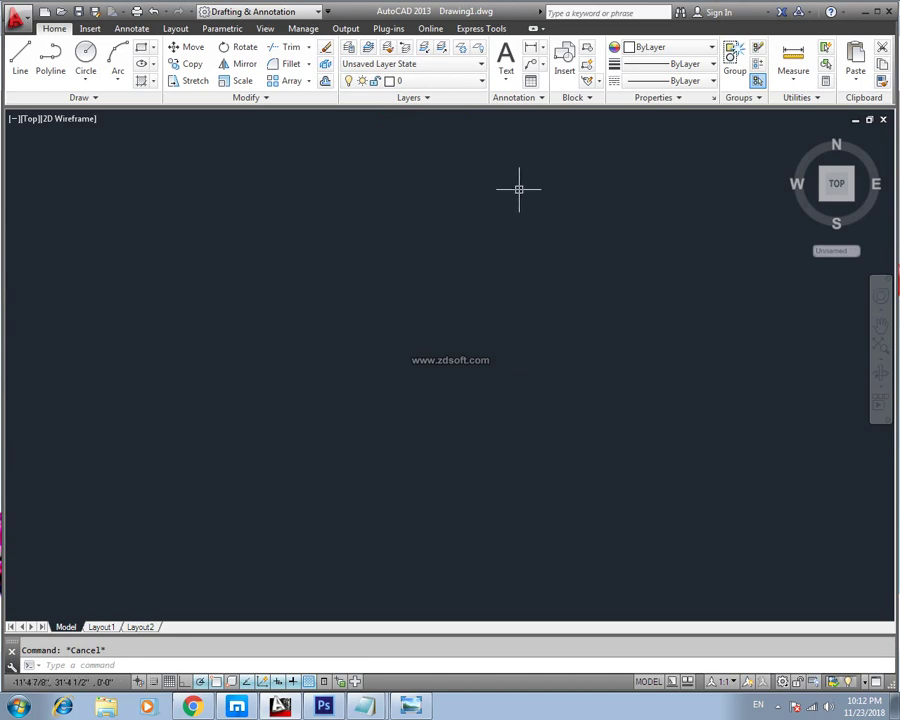
left_click(632, 46)
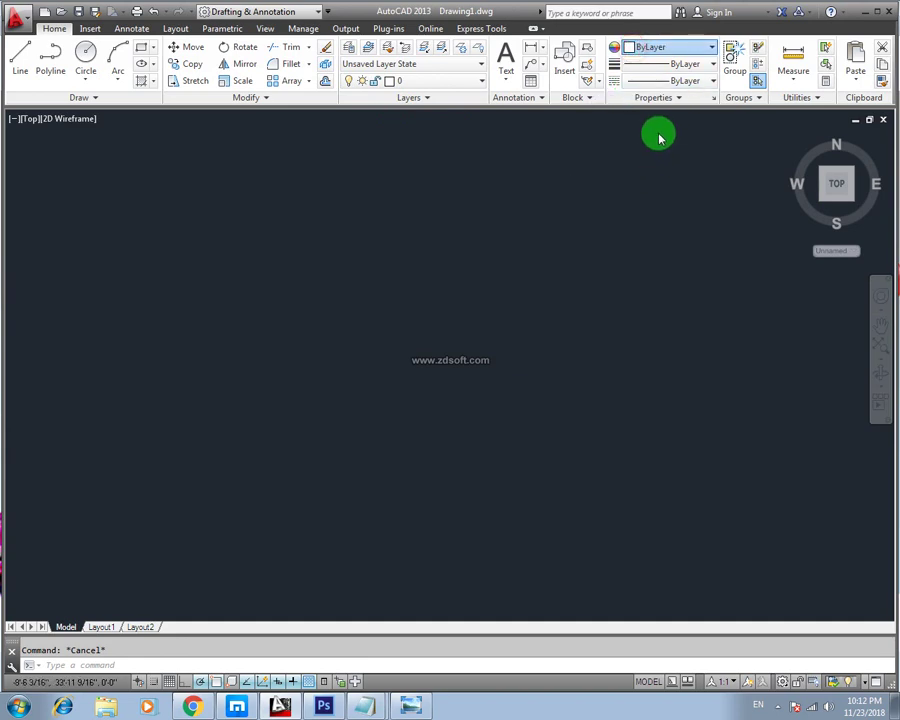
Draw two connected test lines, one horizontal and one vertical, with LINE
scroll(653, 118, "down", 3)
type("l")
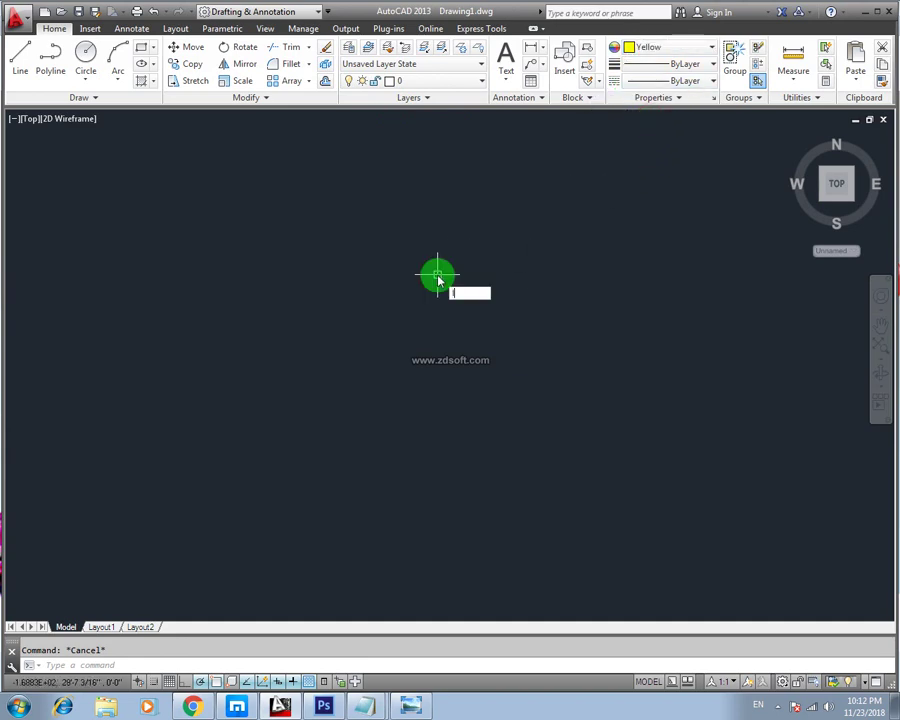
key("Return")
left_click(309, 276)
left_click(562, 276)
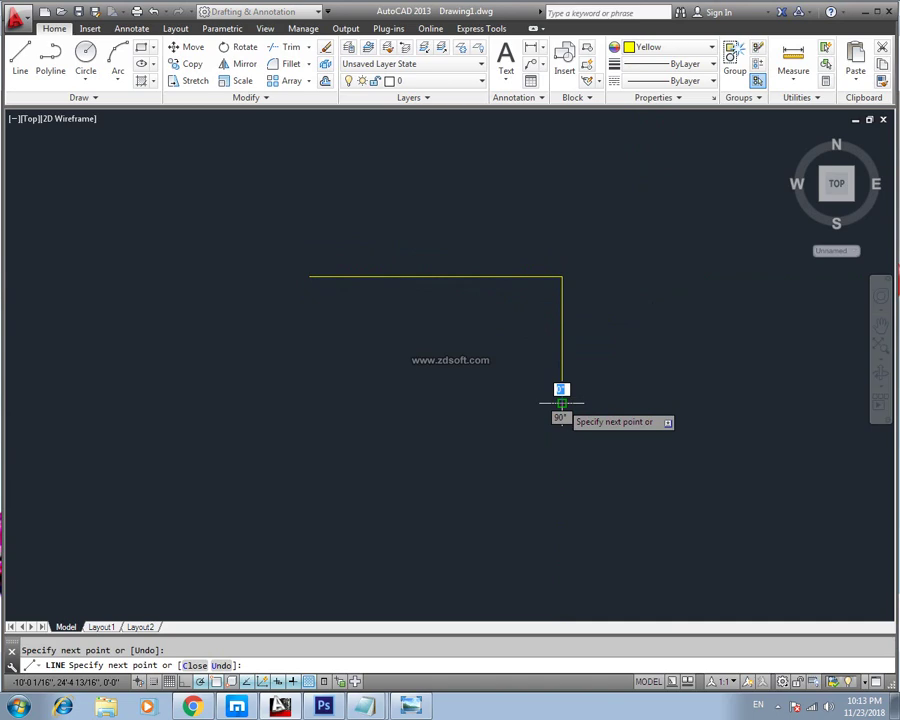
left_click(562, 403)
key("Escape")
Change both test lines' colour to ByLayer, then erase them, and type LA
left_click(604, 250)
left_click(506, 340)
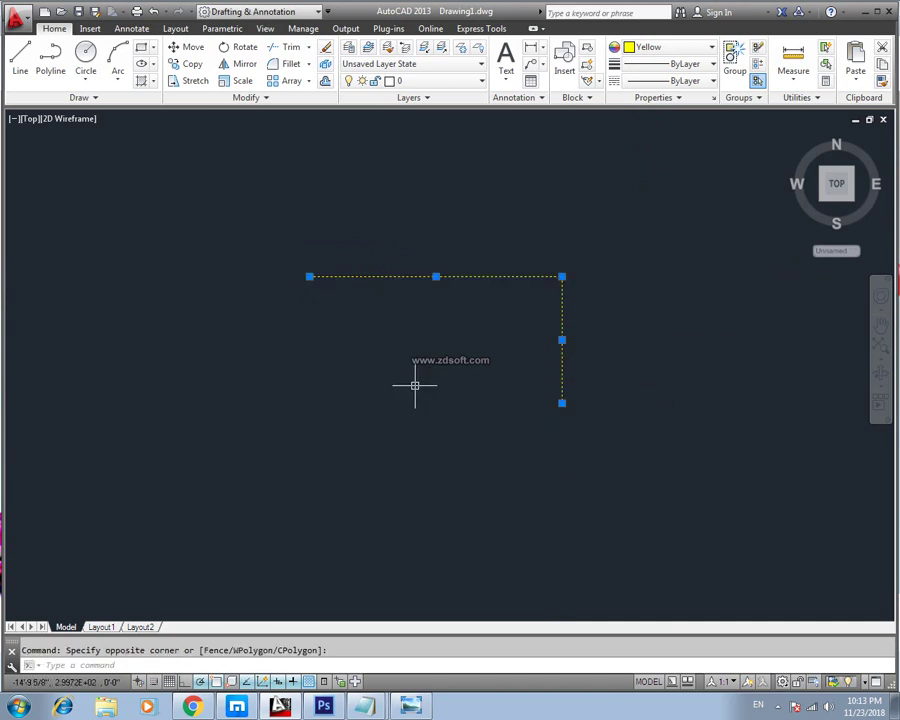
left_click(658, 44)
left_click(655, 70)
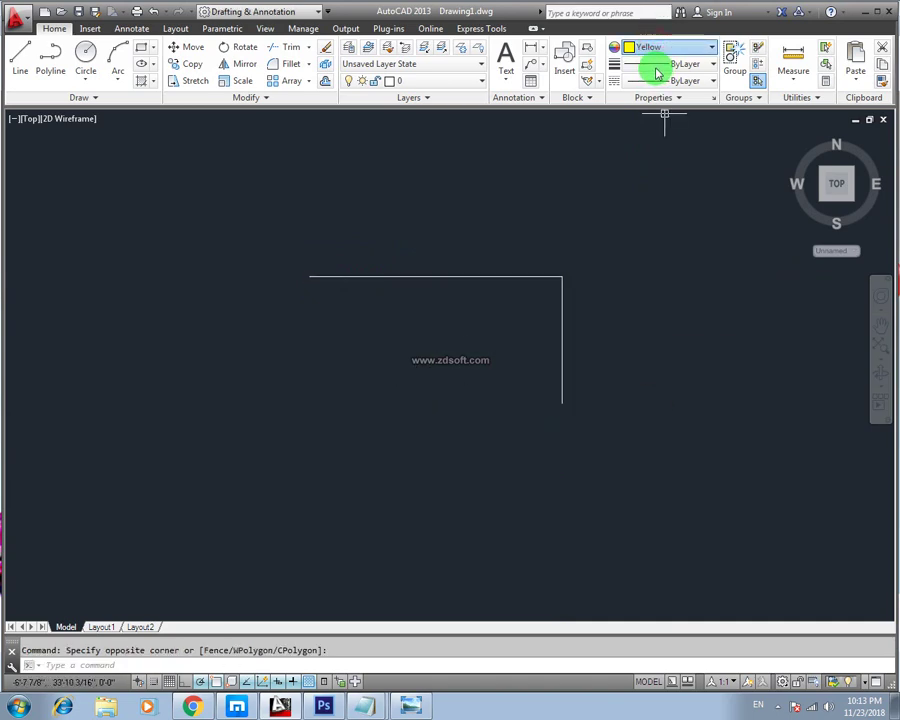
key("Escape")
left_click(600, 252)
left_click(498, 313)
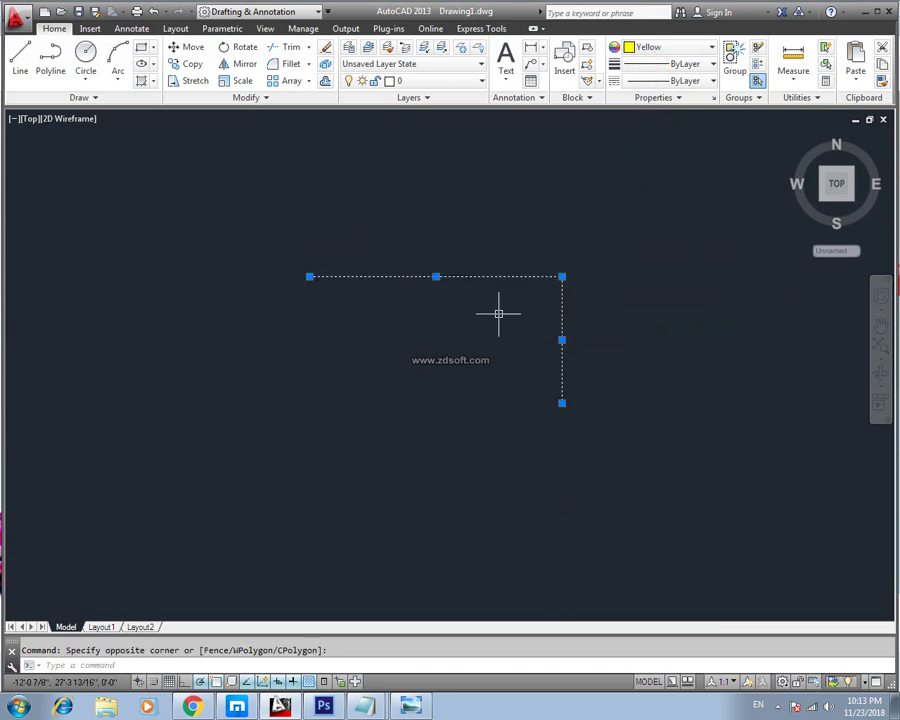
key("Delete")
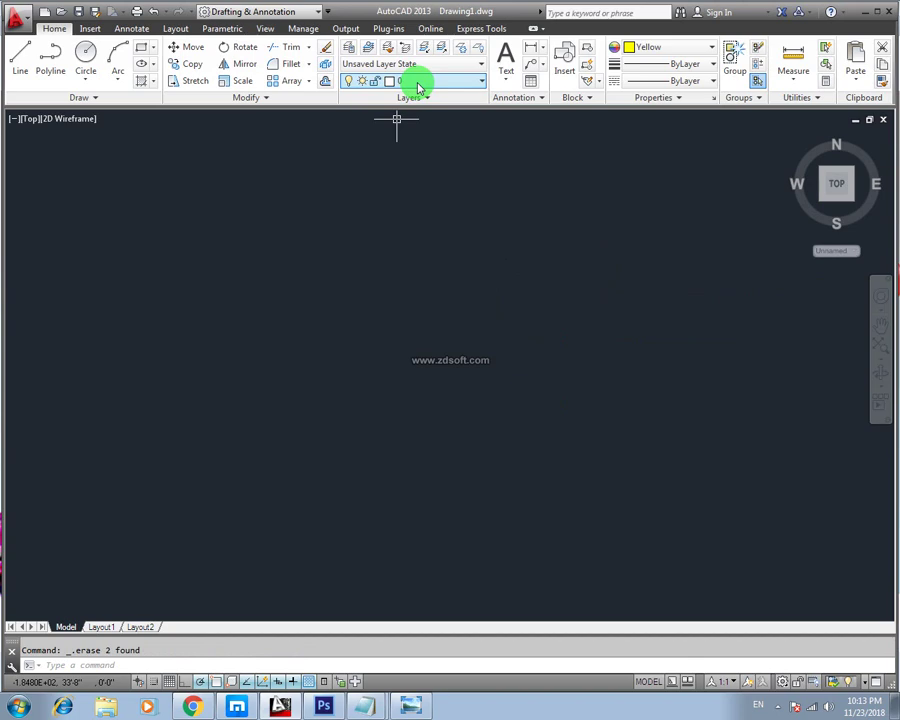
type("LA")
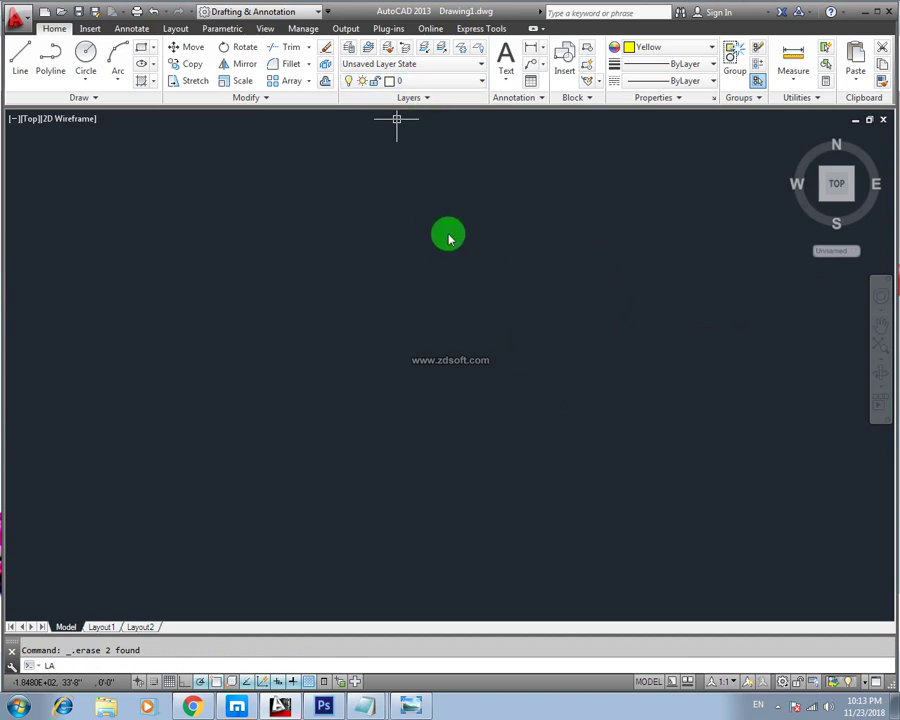
Open the Layer Properties Manager, widen it, and select the Defpoints layer
key("Return")
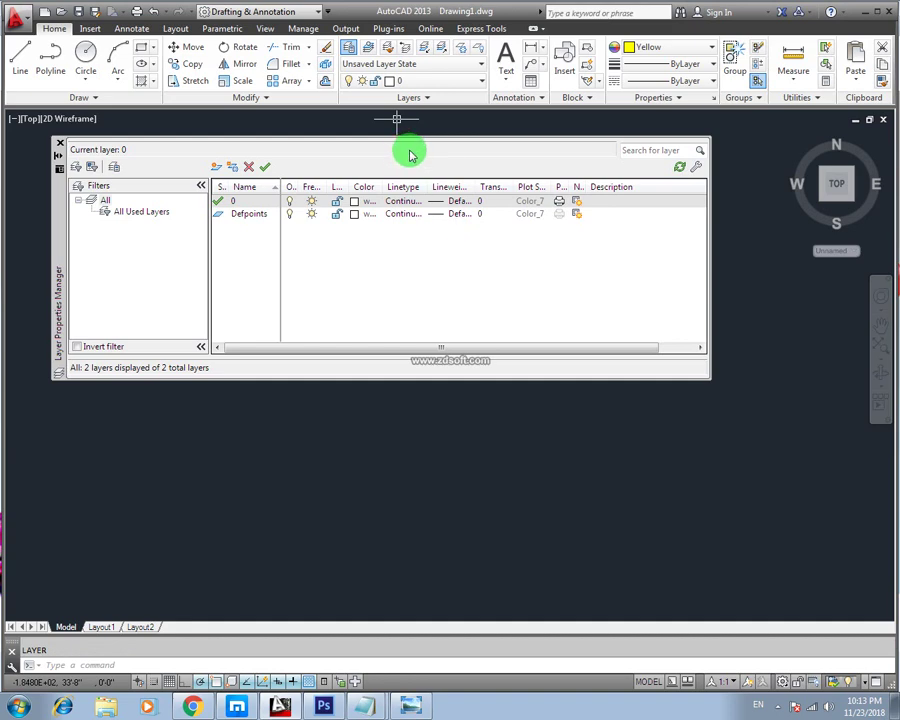
left_click(409, 153)
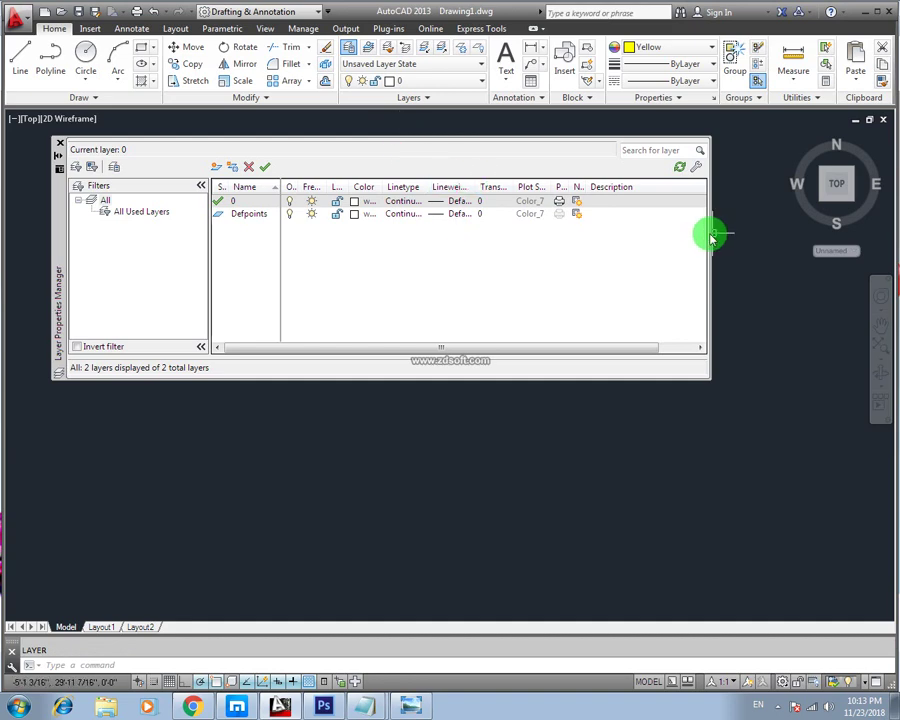
left_click_drag(711, 237, 753, 237)
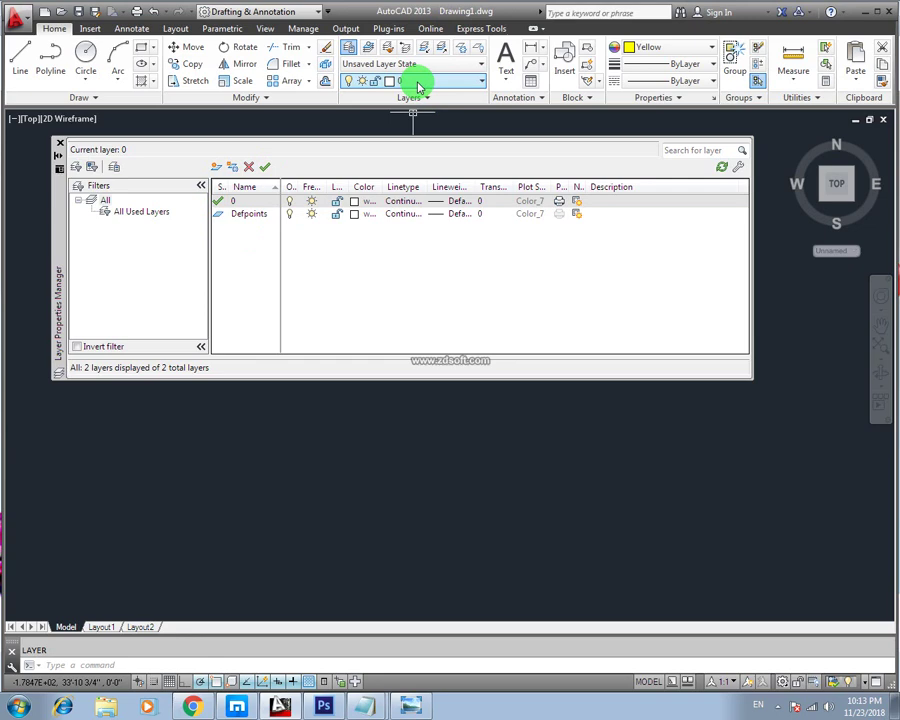
left_click(268, 216)
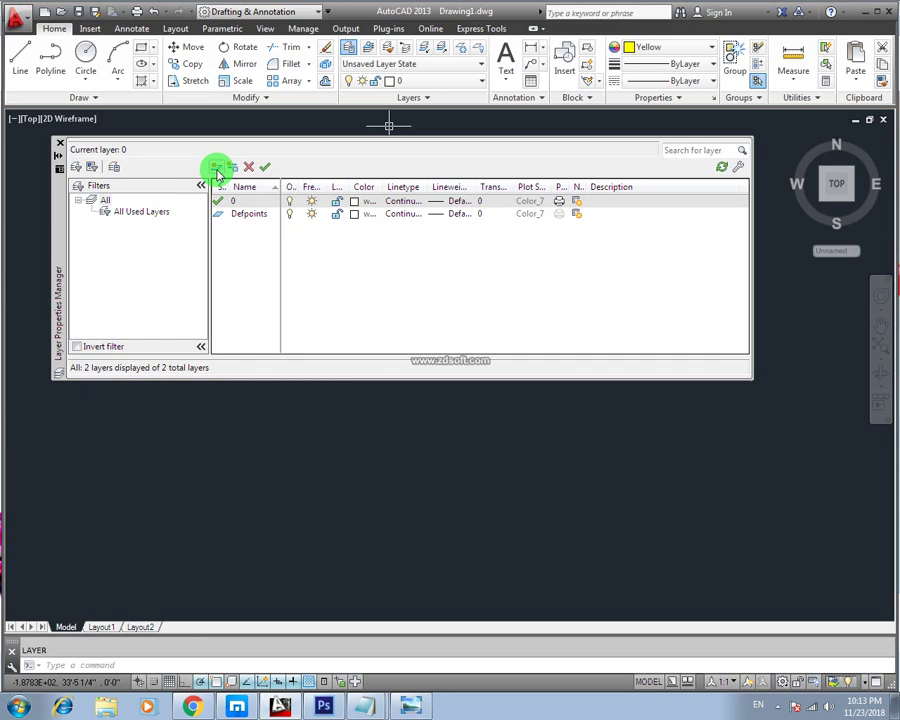
Create a new layer named 1 with red colour index 10
left_click(217, 170)
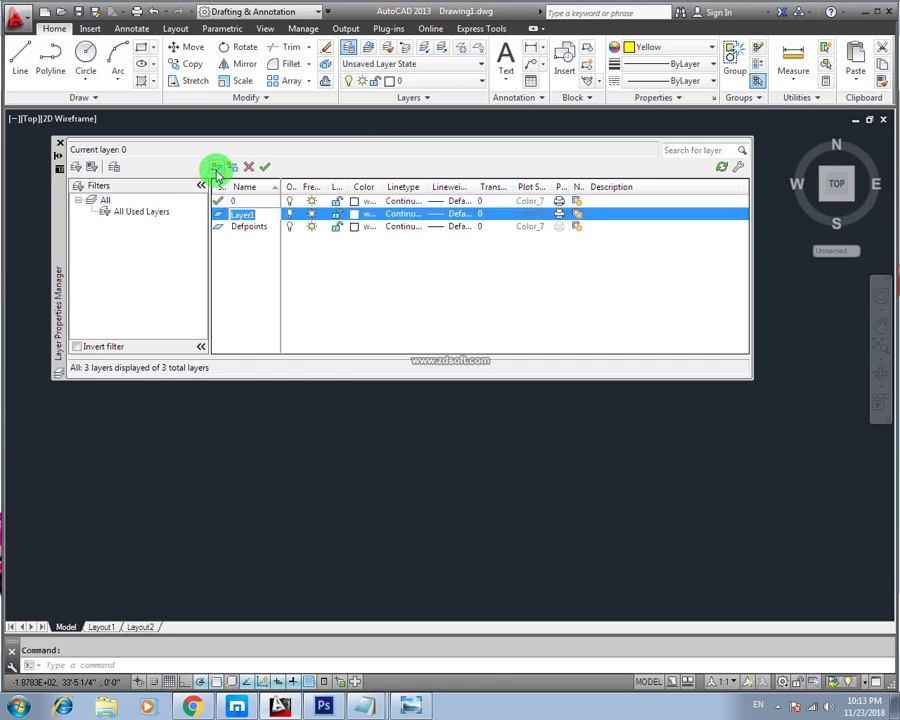
left_click(250, 213)
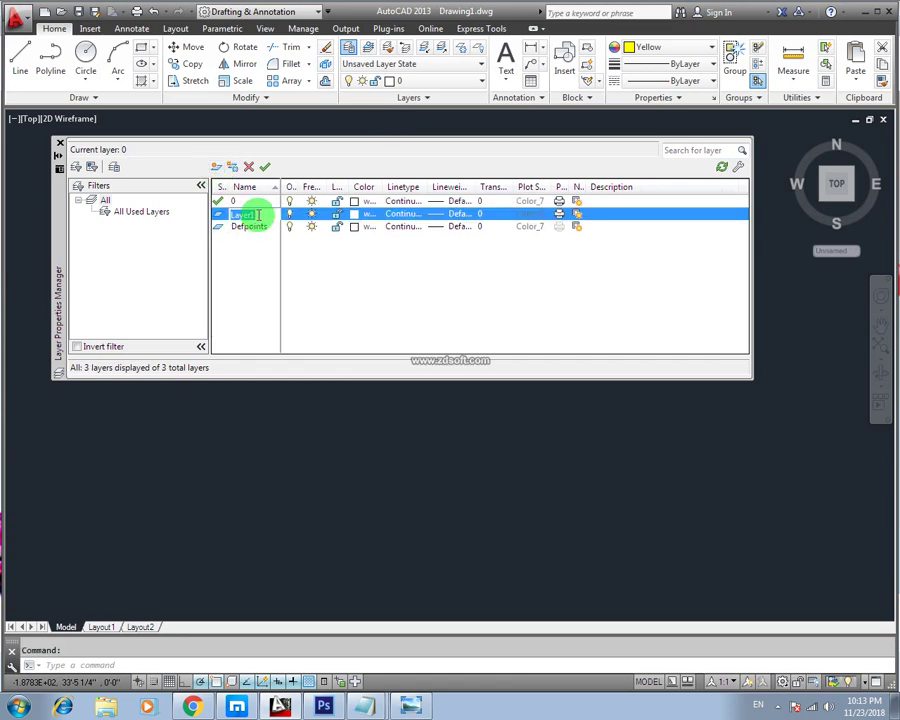
type("1")
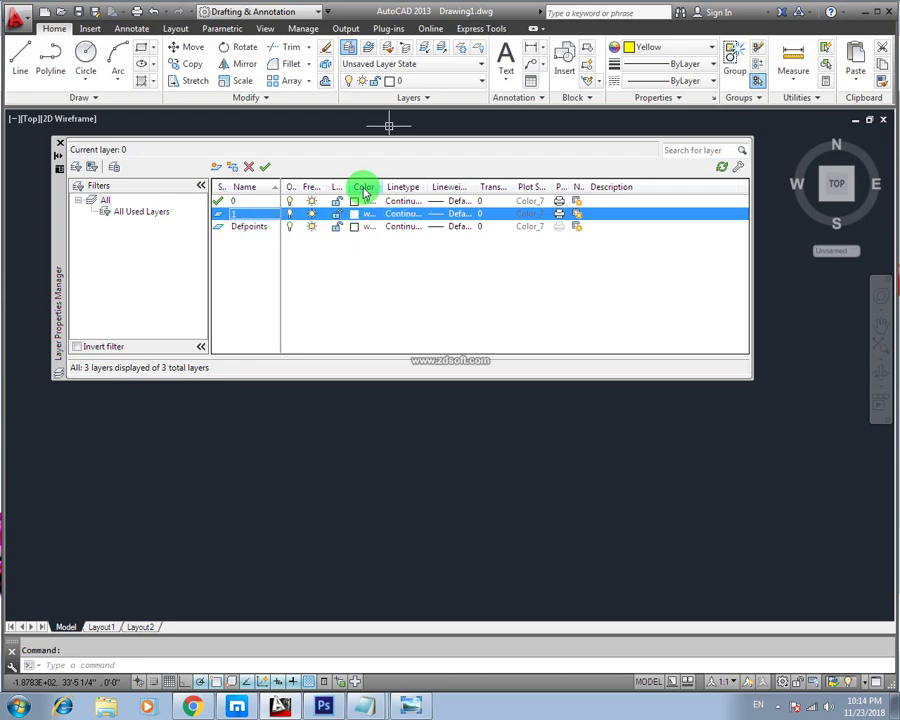
left_click(355, 220)
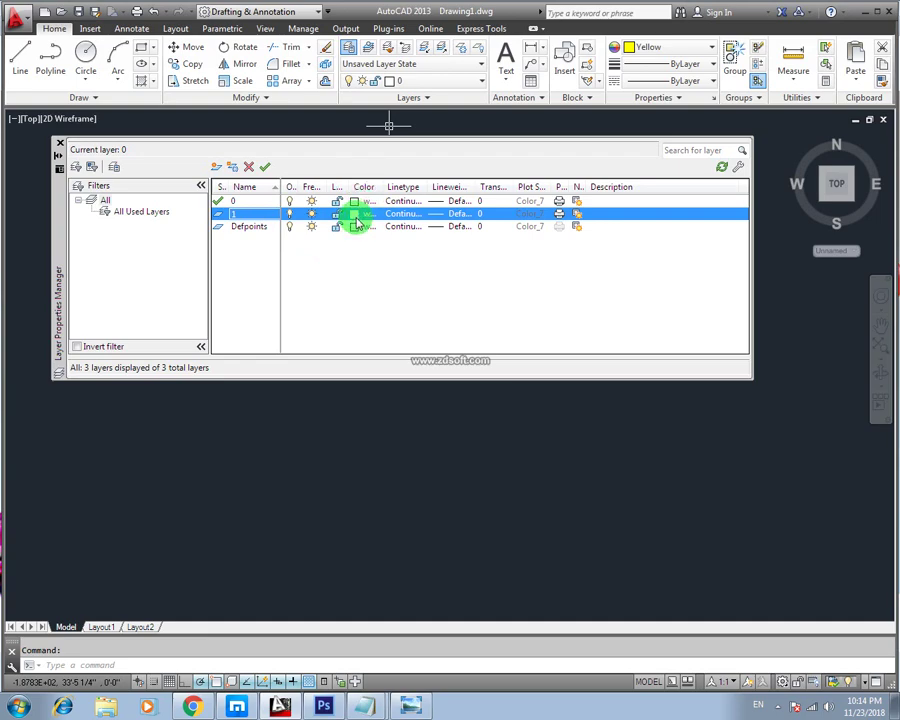
left_click_drag(423, 214, 410, 175)
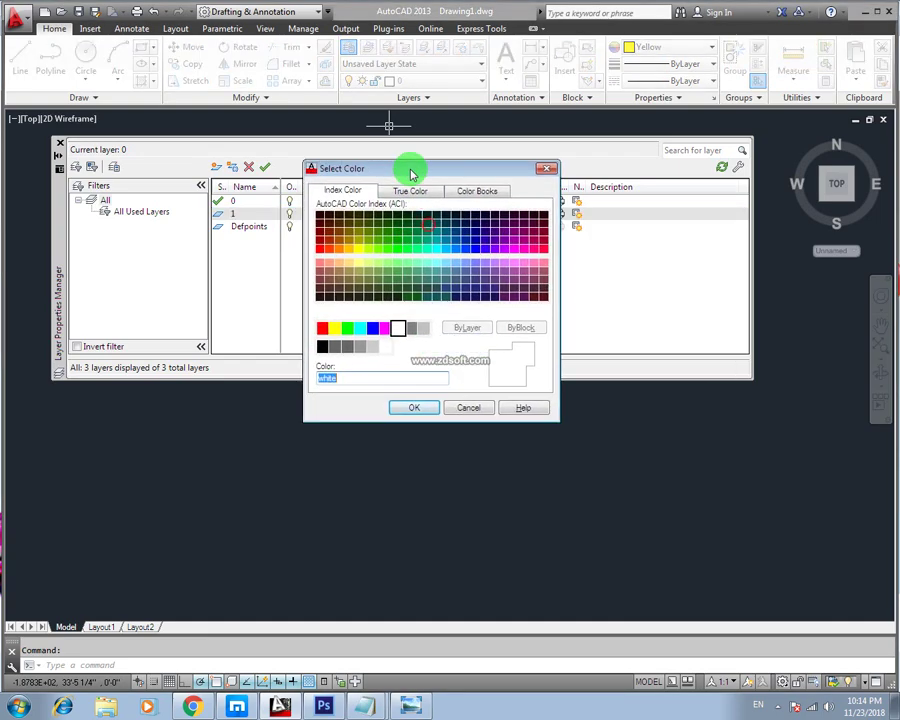
left_click(321, 251)
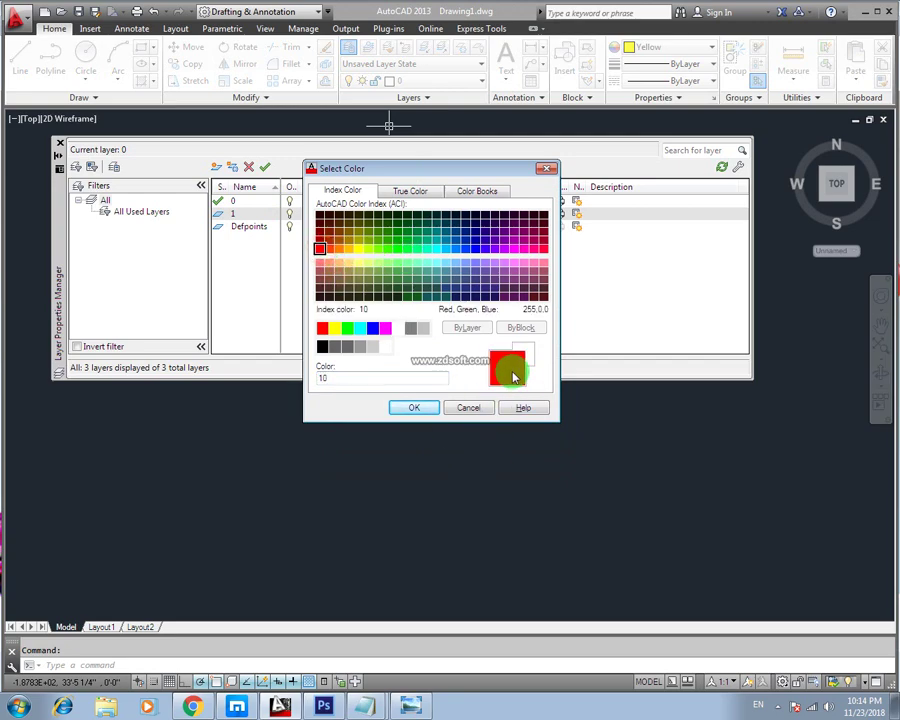
left_click(413, 408)
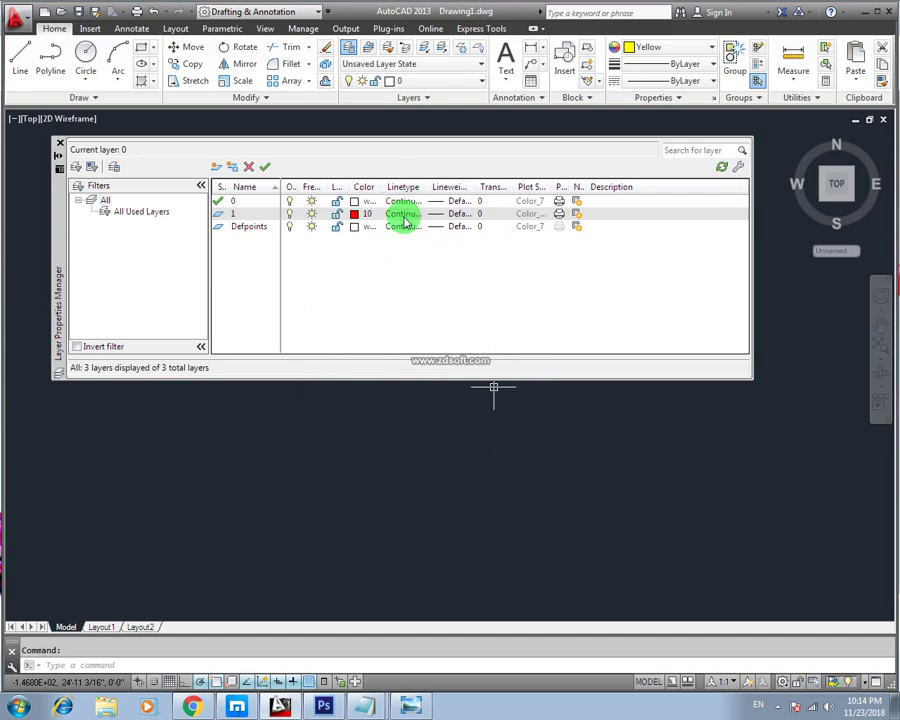
Load the ZIGZAG linetype and assign it to layer 1
left_click(405, 218)
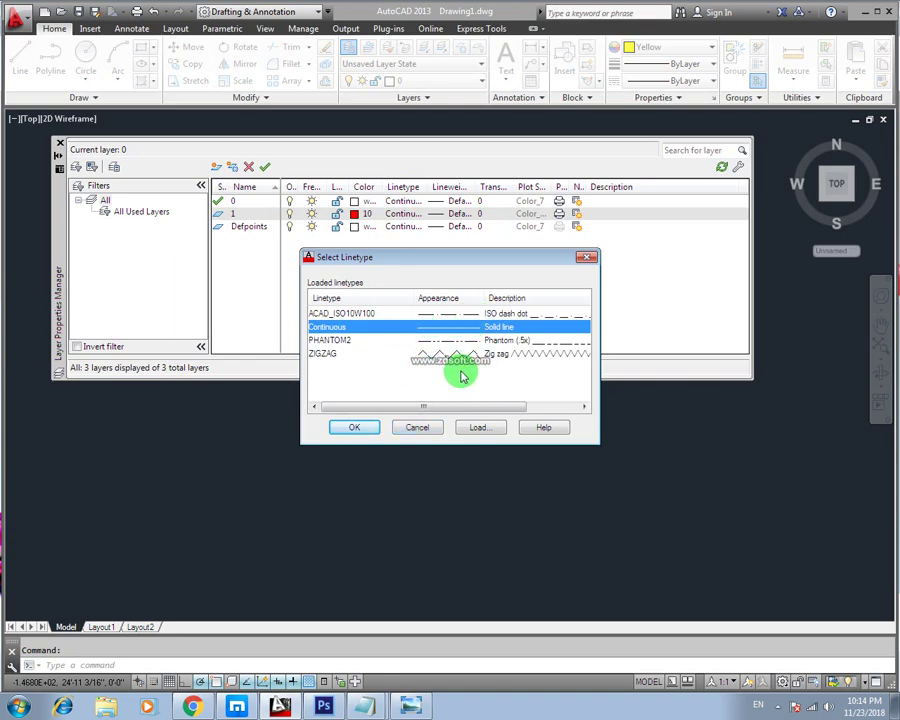
left_click(479, 428)
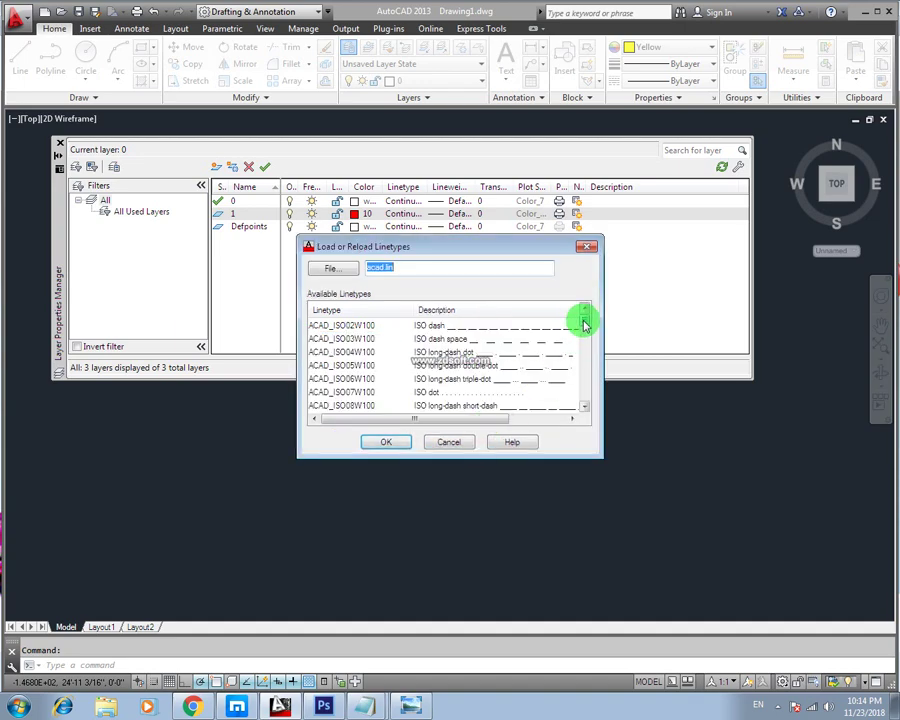
left_click_drag(580, 320, 583, 408)
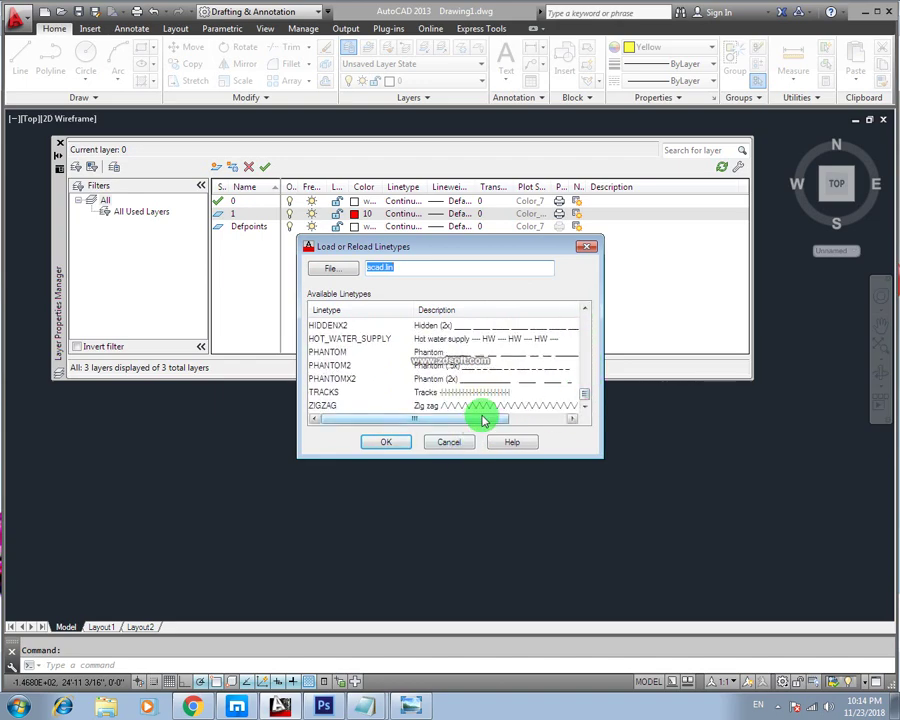
left_click(390, 446)
left_click(514, 384)
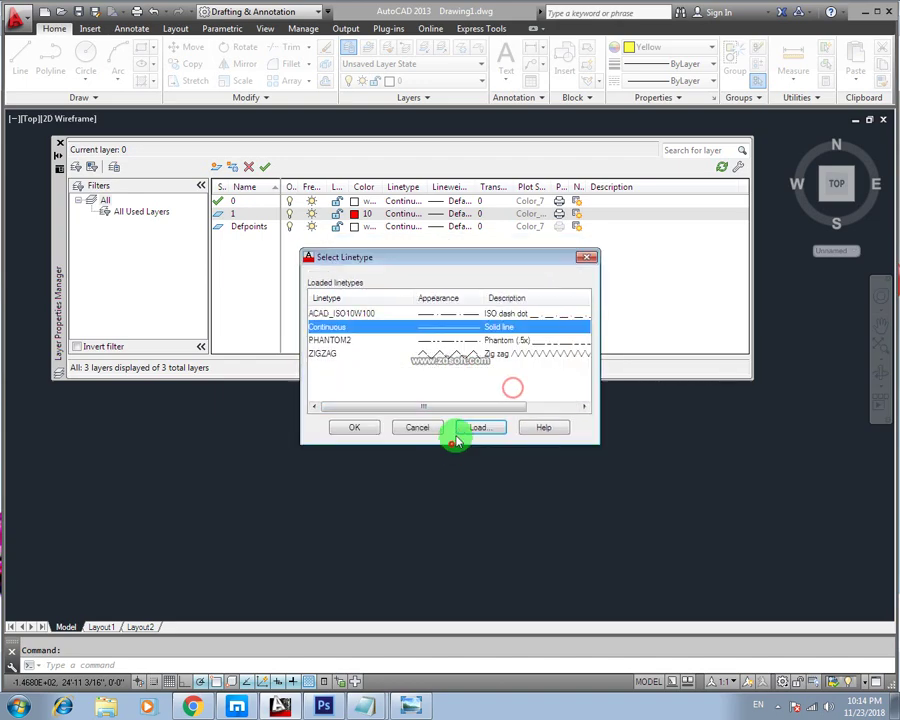
left_click(474, 356)
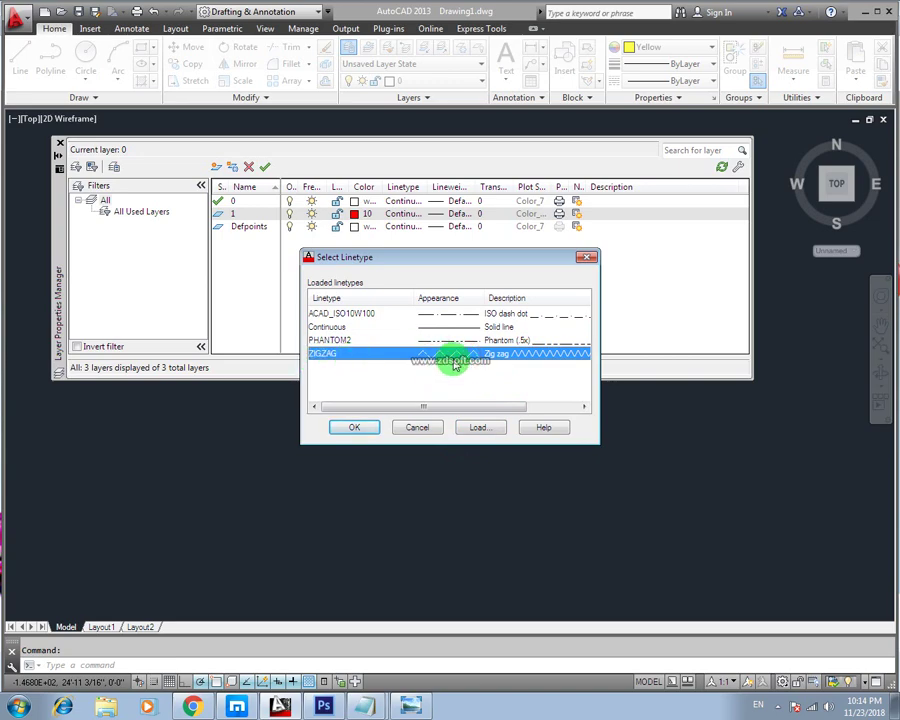
left_click(356, 425)
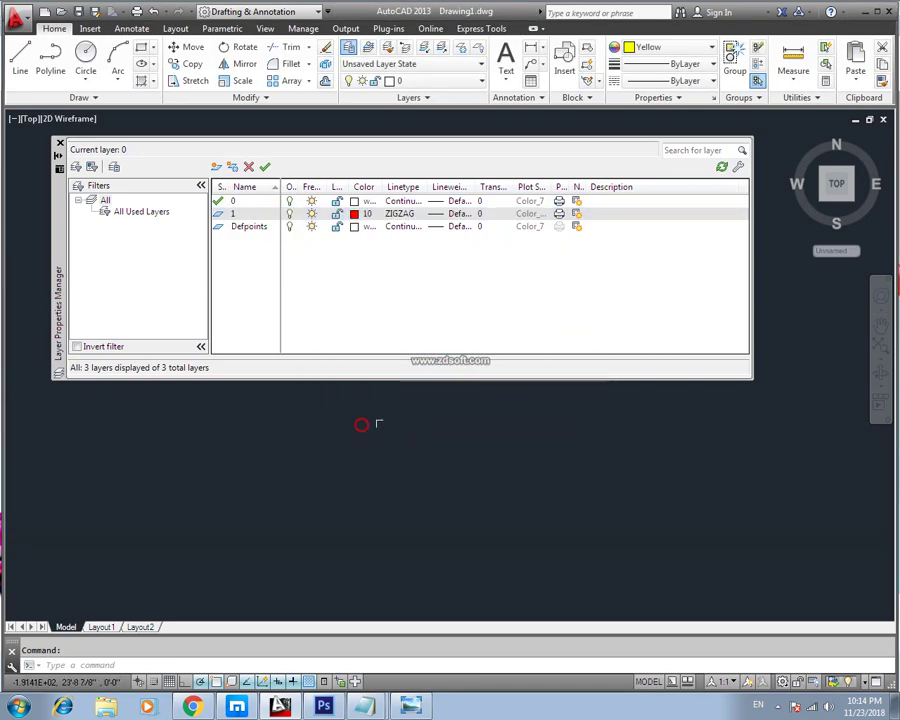
Set layer 1's lineweight to 0.30 mm
left_click(438, 215)
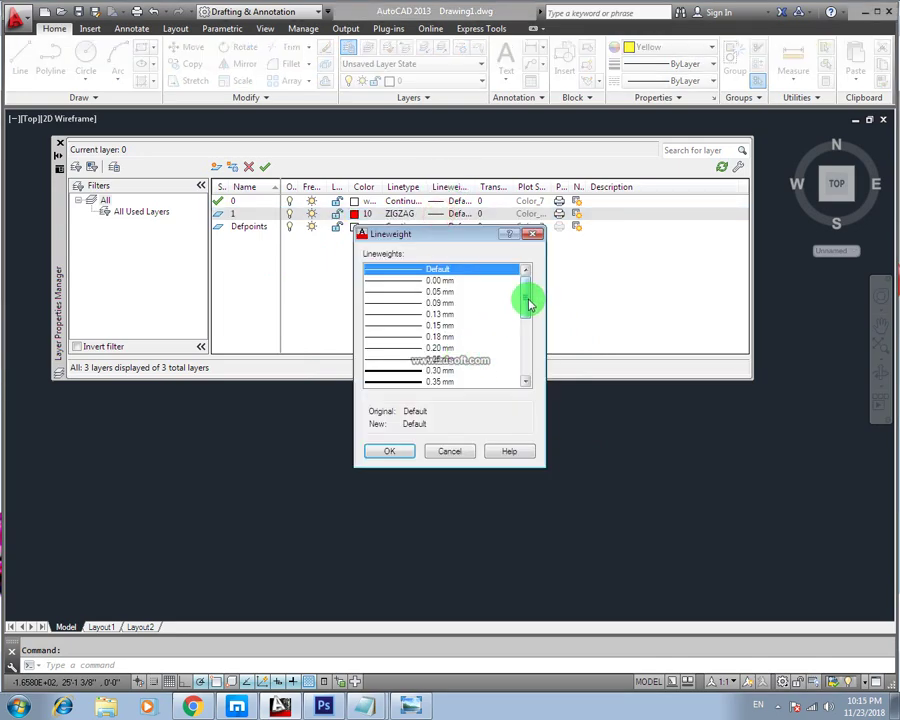
left_click(412, 372)
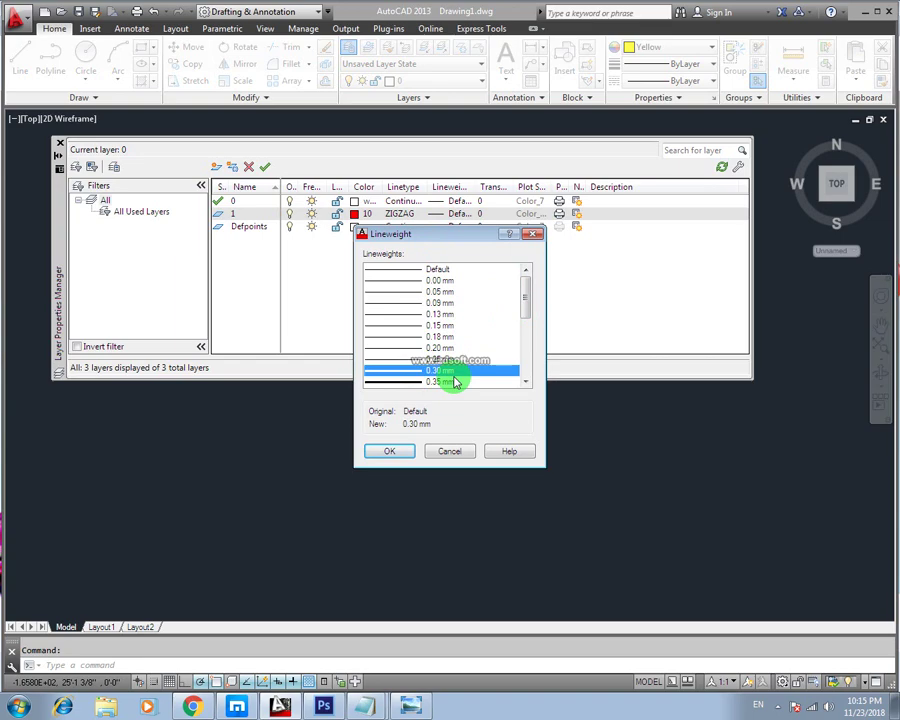
left_click(392, 451)
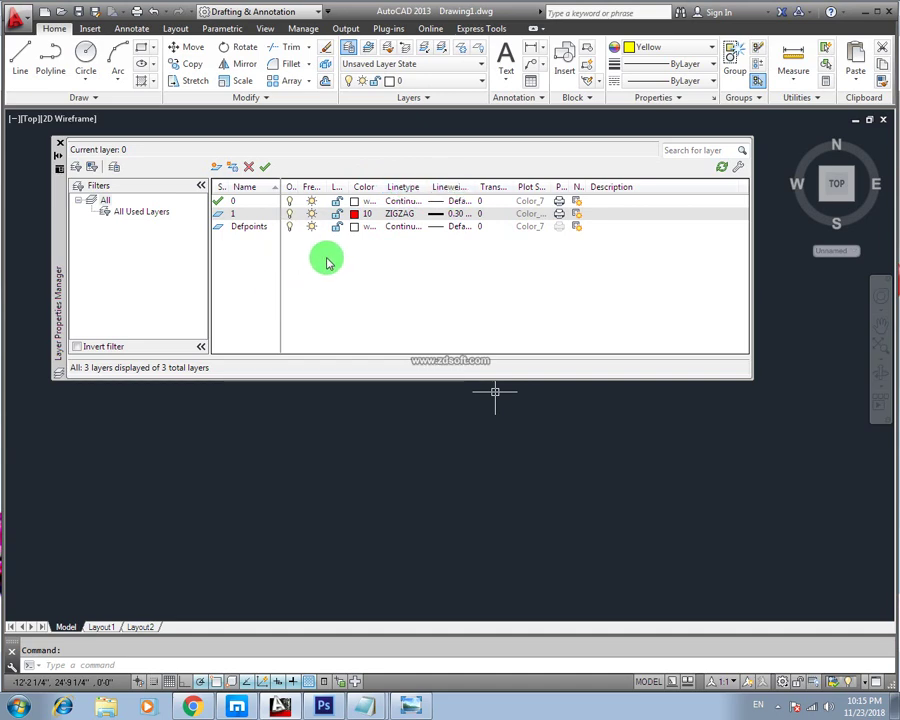
Create a new layer named 2 with yellow colour 50
left_click(215, 167)
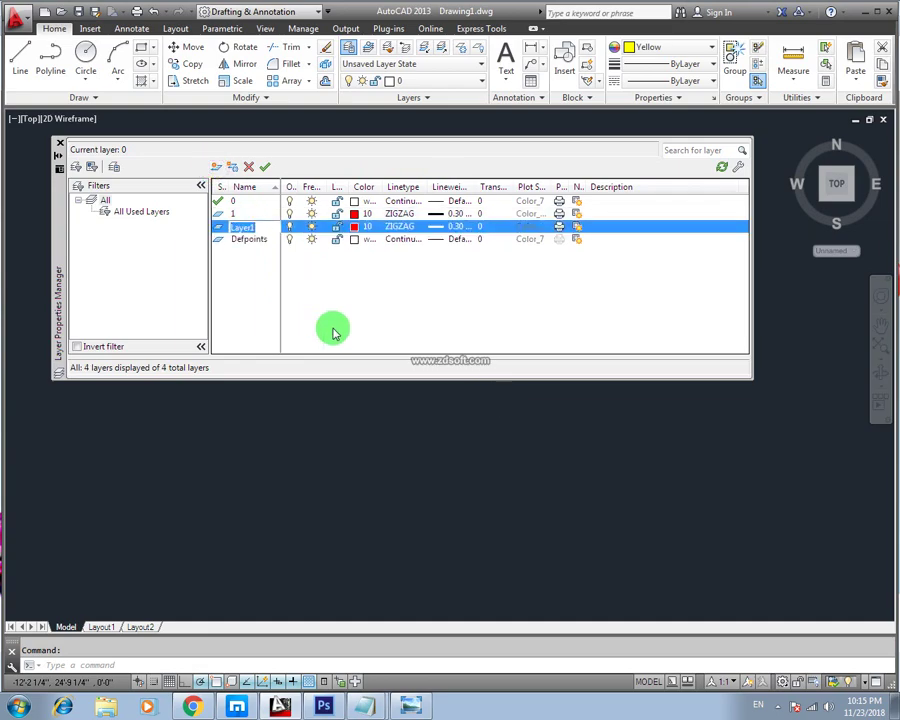
type("2")
left_click(338, 293)
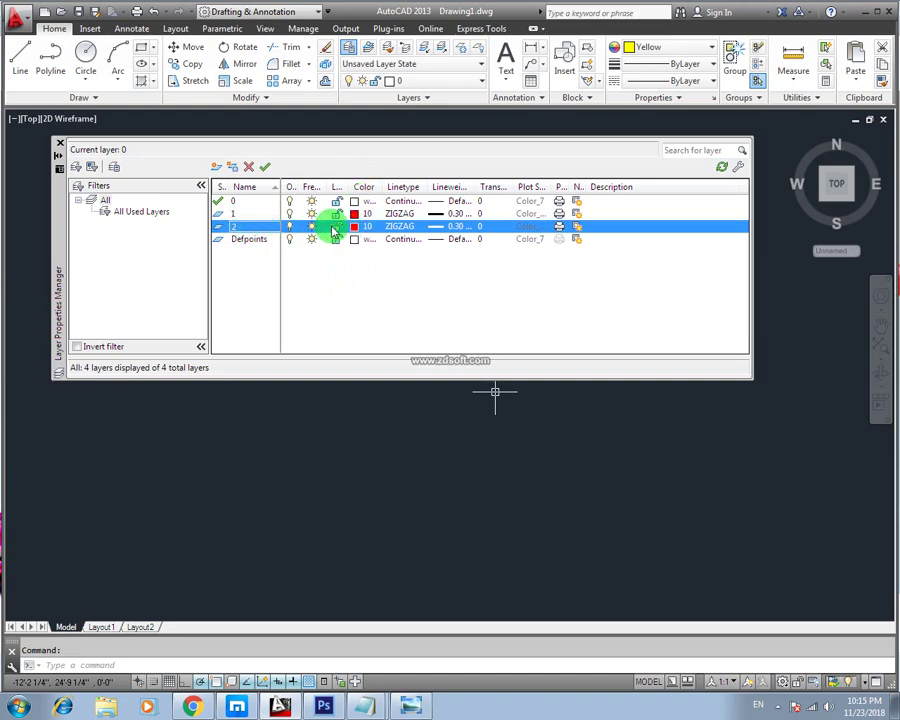
left_click(355, 227)
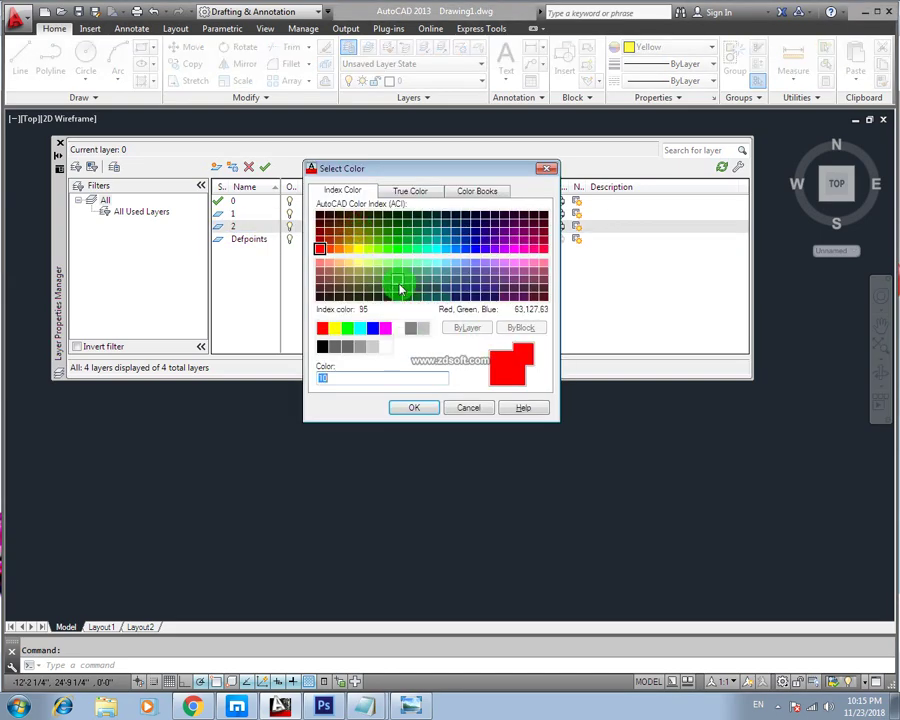
left_click(362, 252)
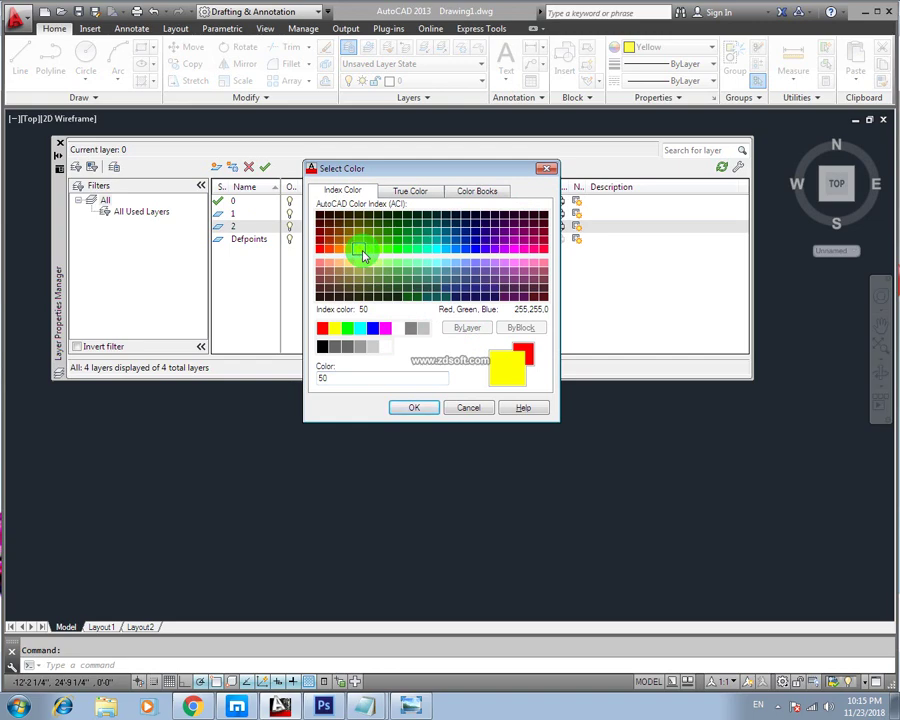
left_click(410, 414)
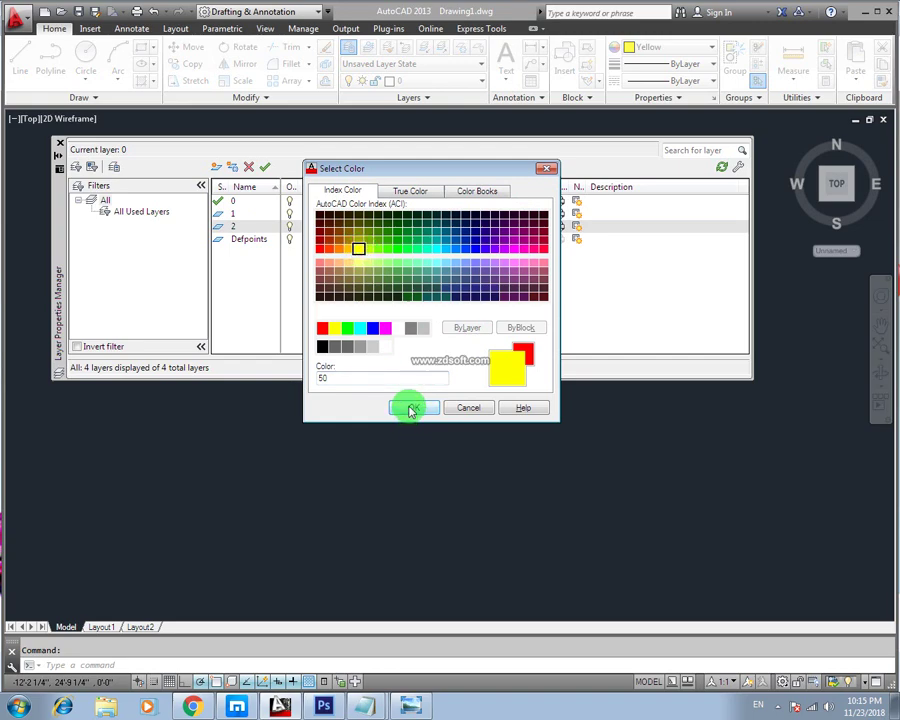
left_click(356, 229)
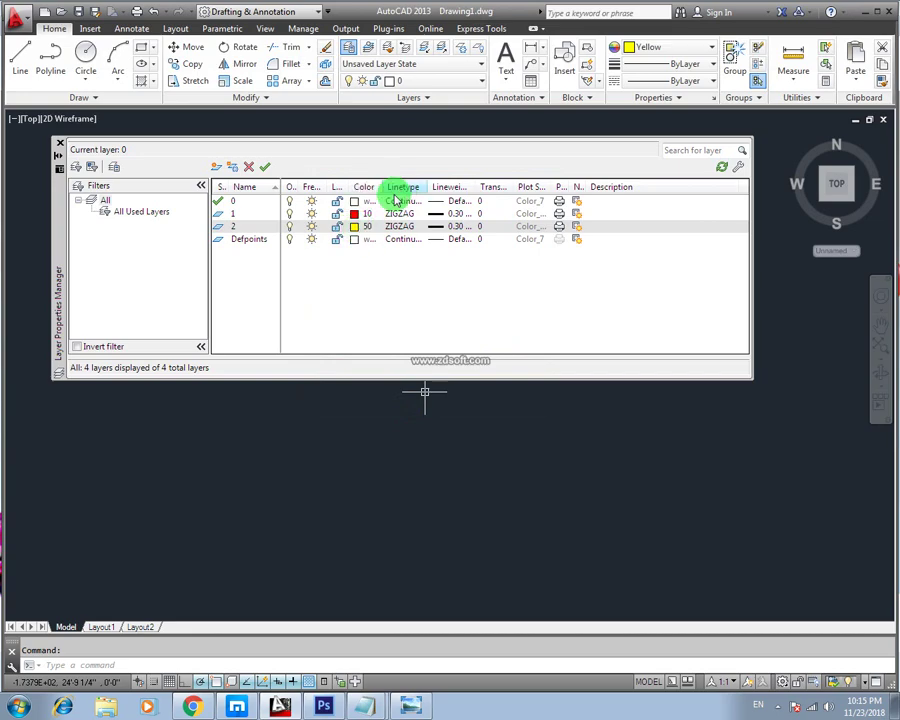
Give layer 2 the ACAD_ISO10W100 linetype and choose the Default lineweight
left_click(401, 230)
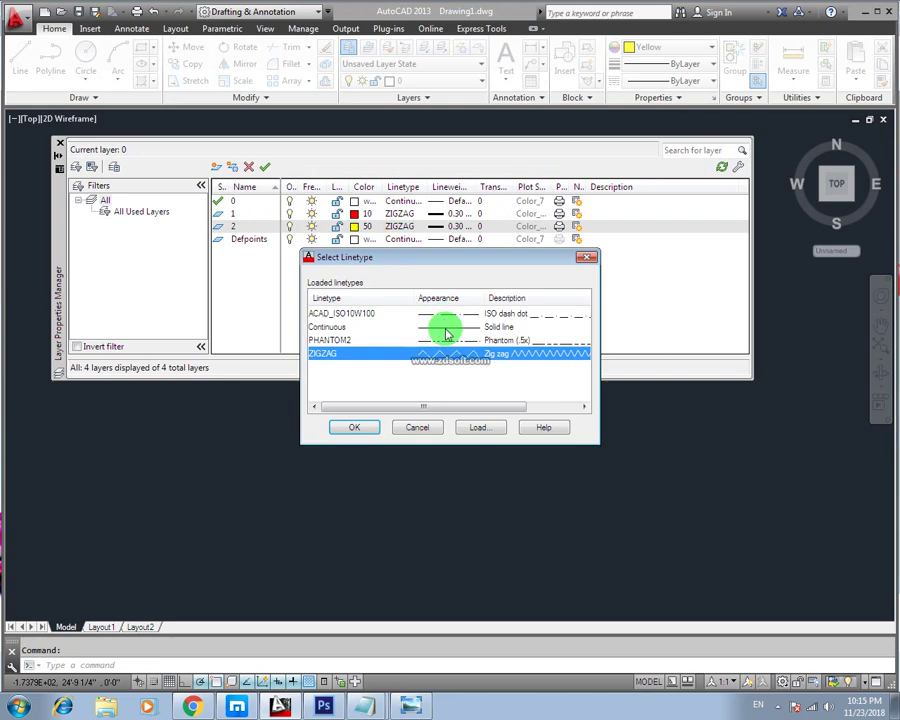
left_click(445, 328)
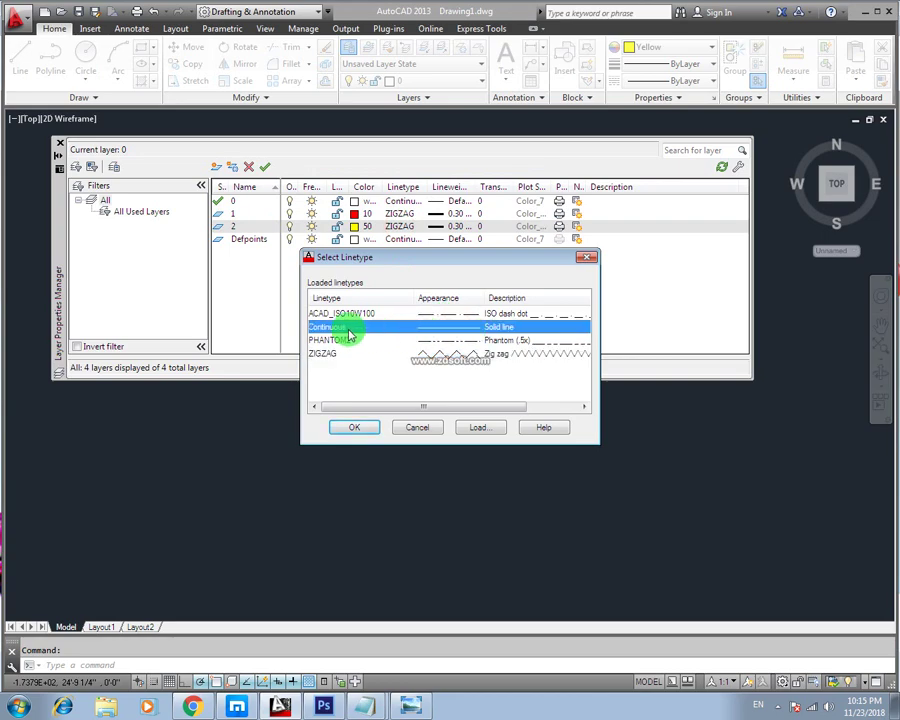
left_click(436, 316)
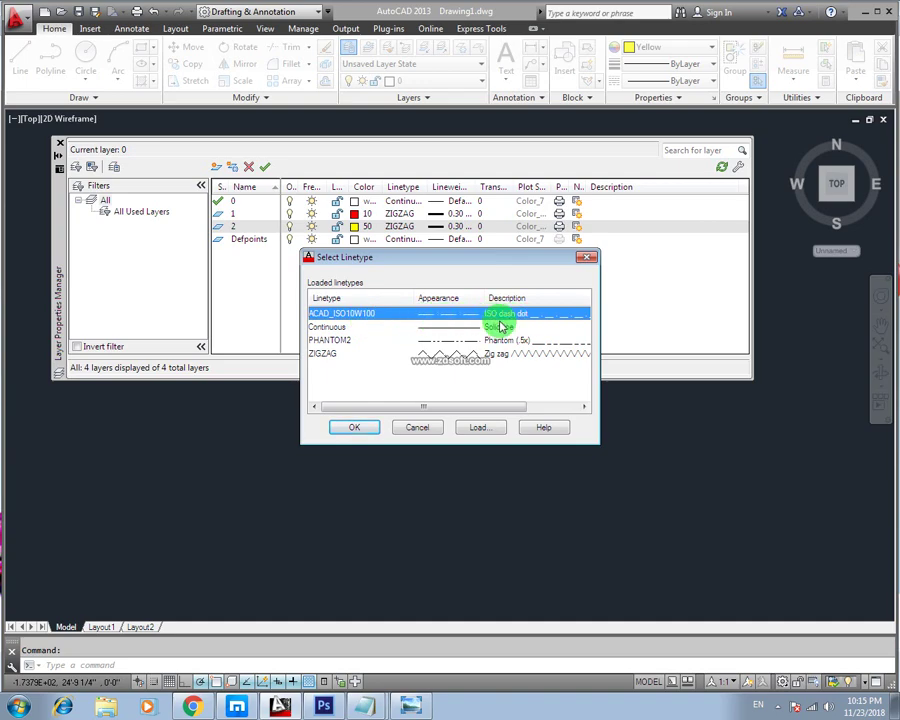
left_click(354, 427)
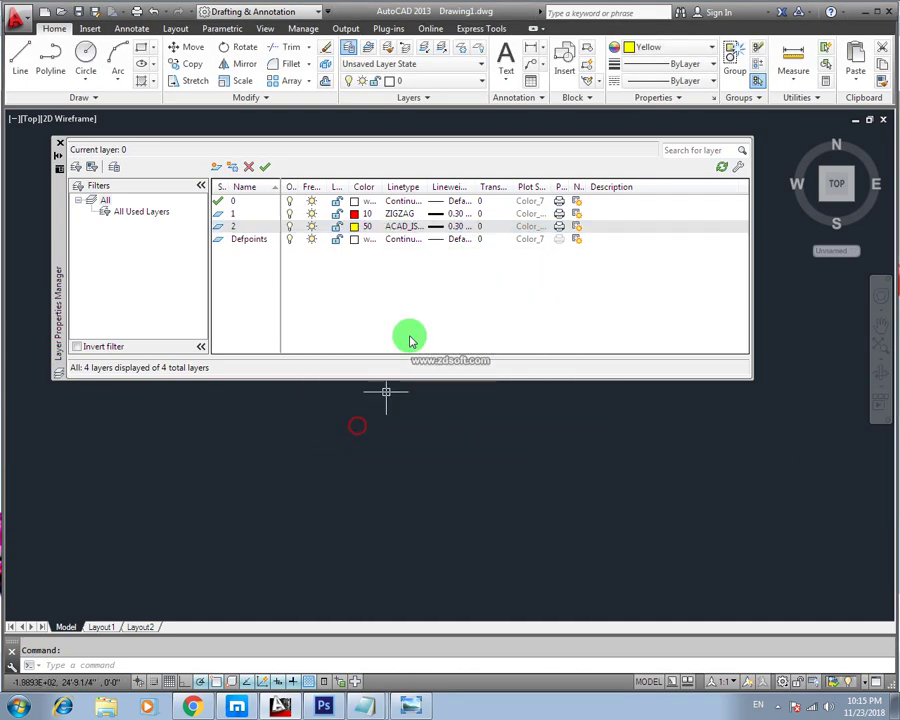
left_click(456, 229)
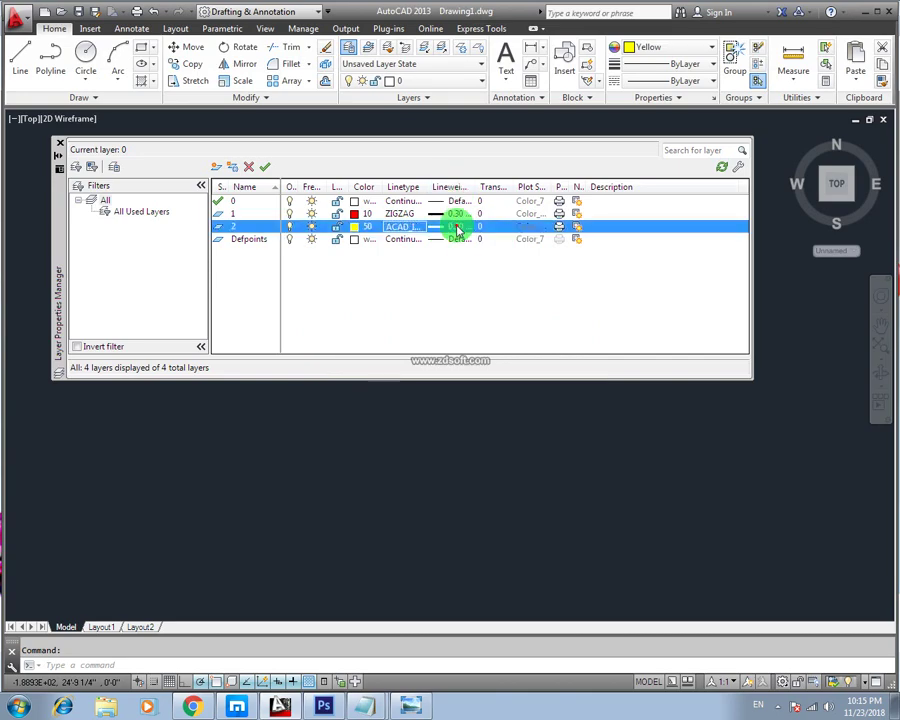
left_click(456, 229)
left_click(403, 268)
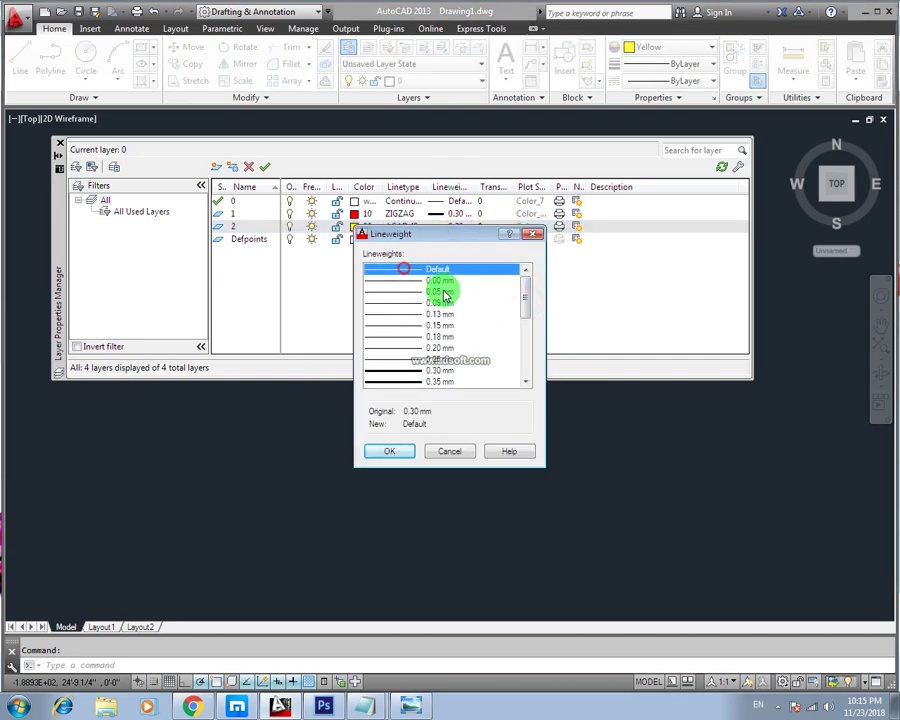
Confirm layer 2's Default lineweight and create layer 3 with green colour 90
left_click(391, 450)
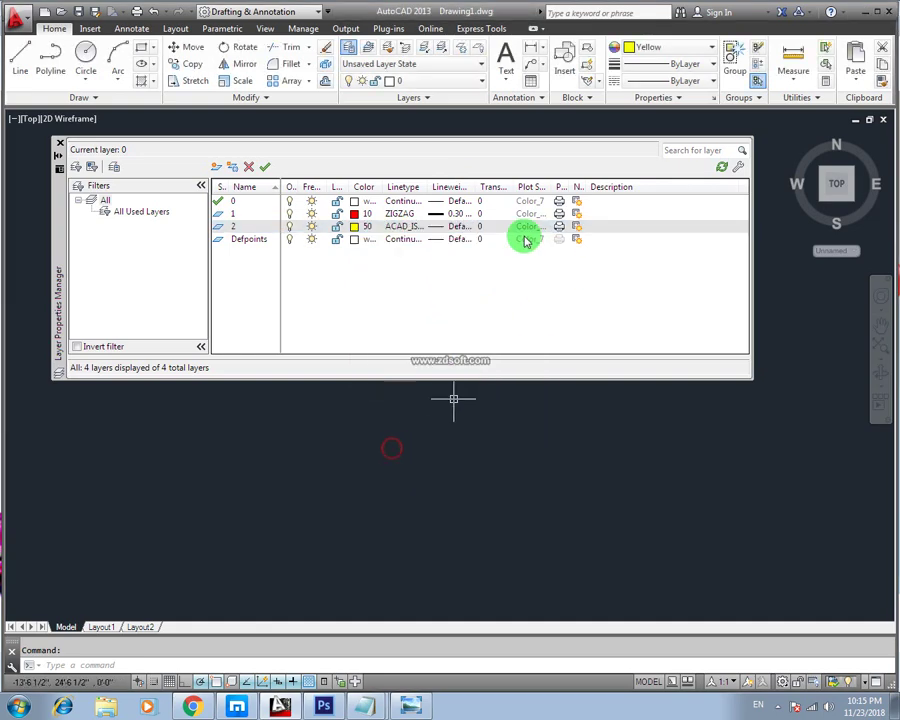
left_click(216, 168)
type("3")
left_click(309, 316)
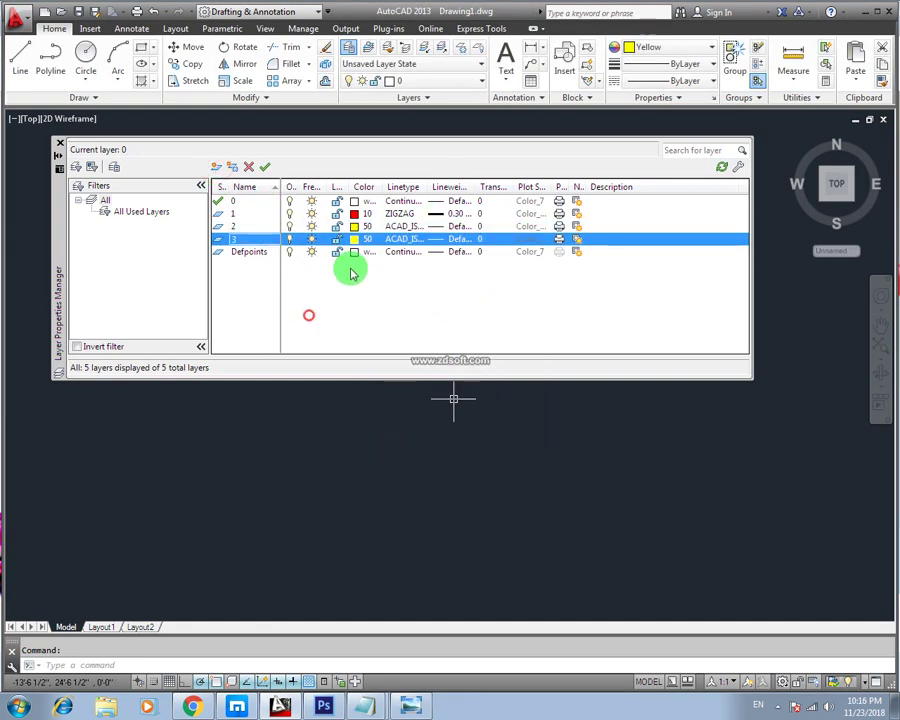
left_click(354, 239)
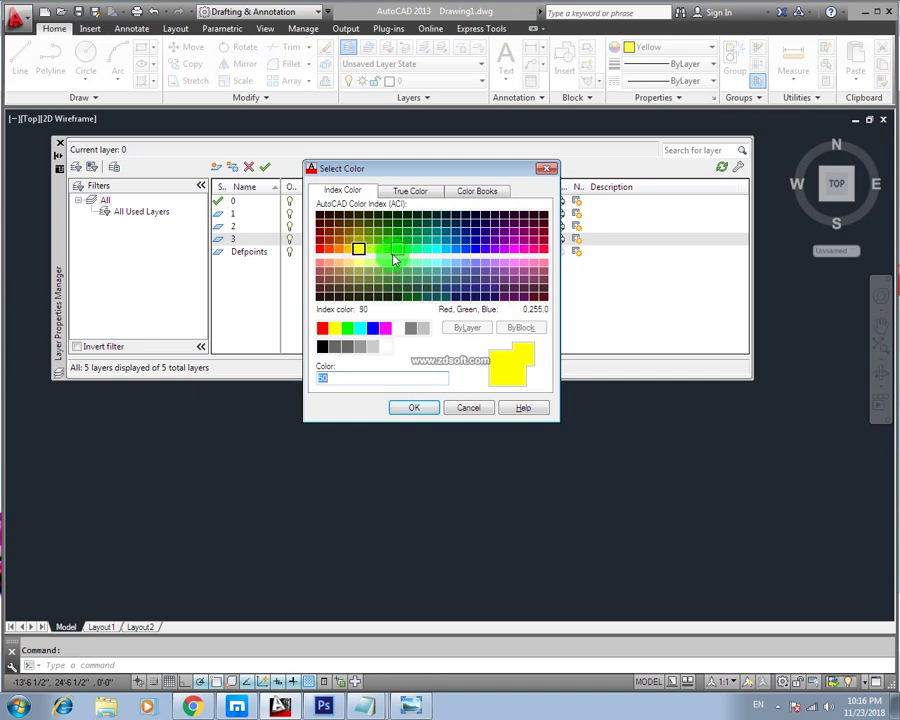
left_click(394, 250)
left_click(408, 407)
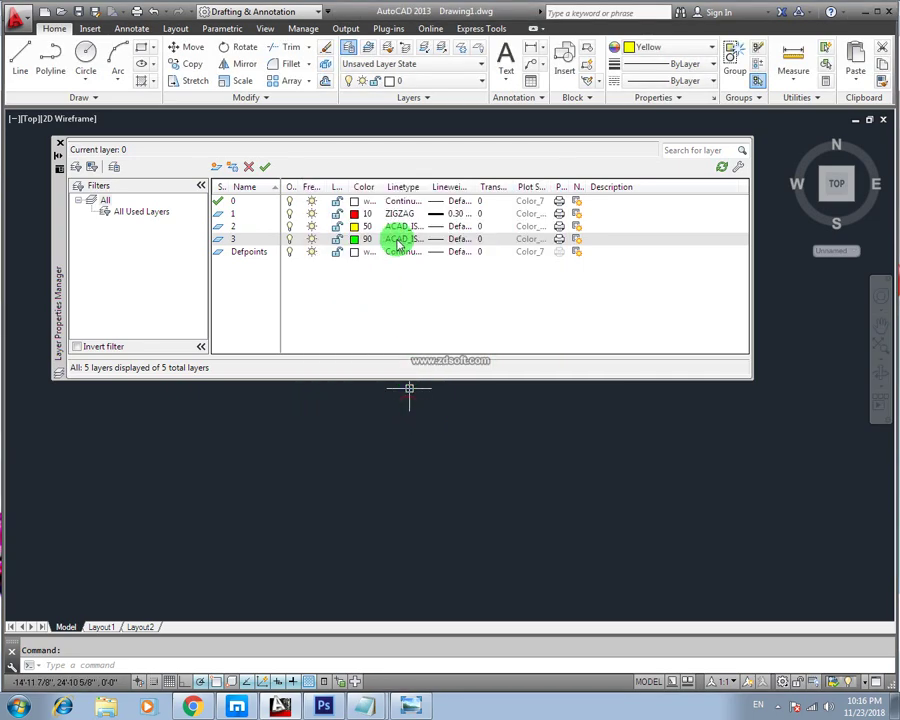
Keep layer 3's lineweight Default, set its linetype to Continuous, and close the layer manager
left_click(432, 241)
left_click(408, 277)
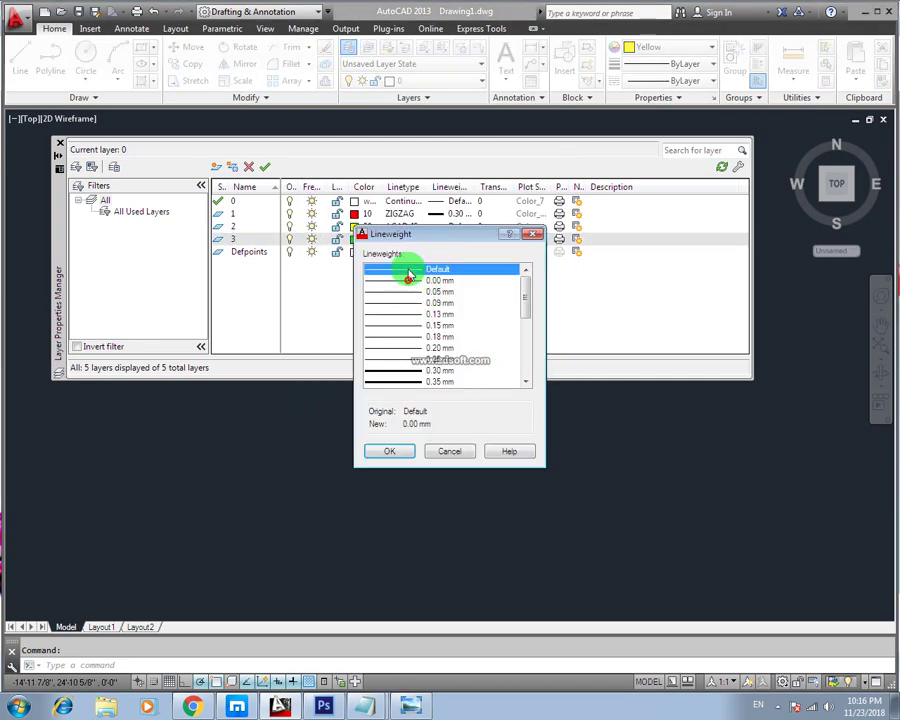
key("Escape")
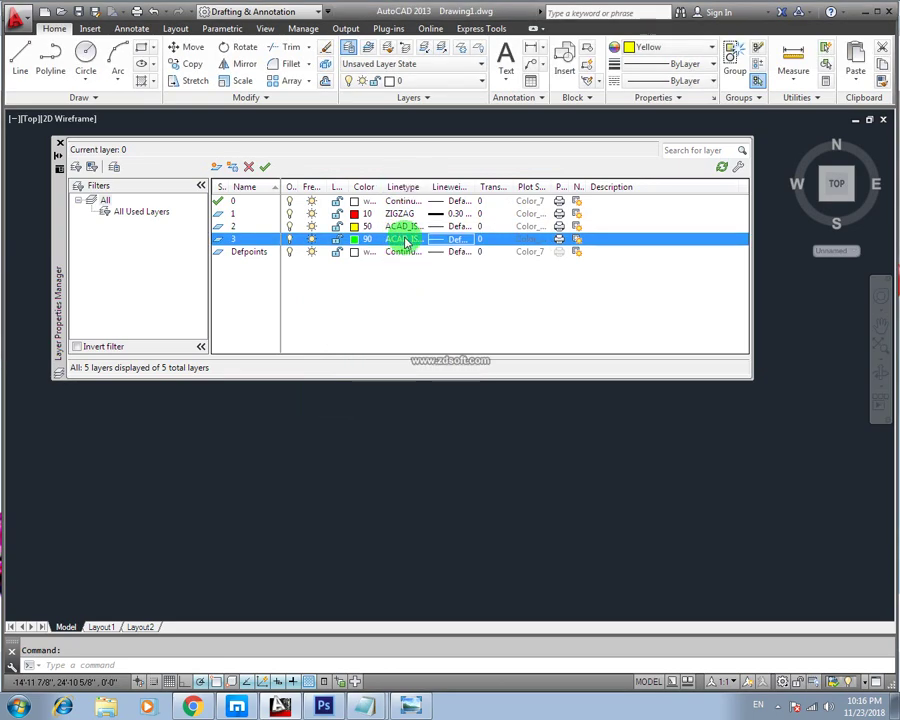
left_click(406, 243)
left_click(440, 328)
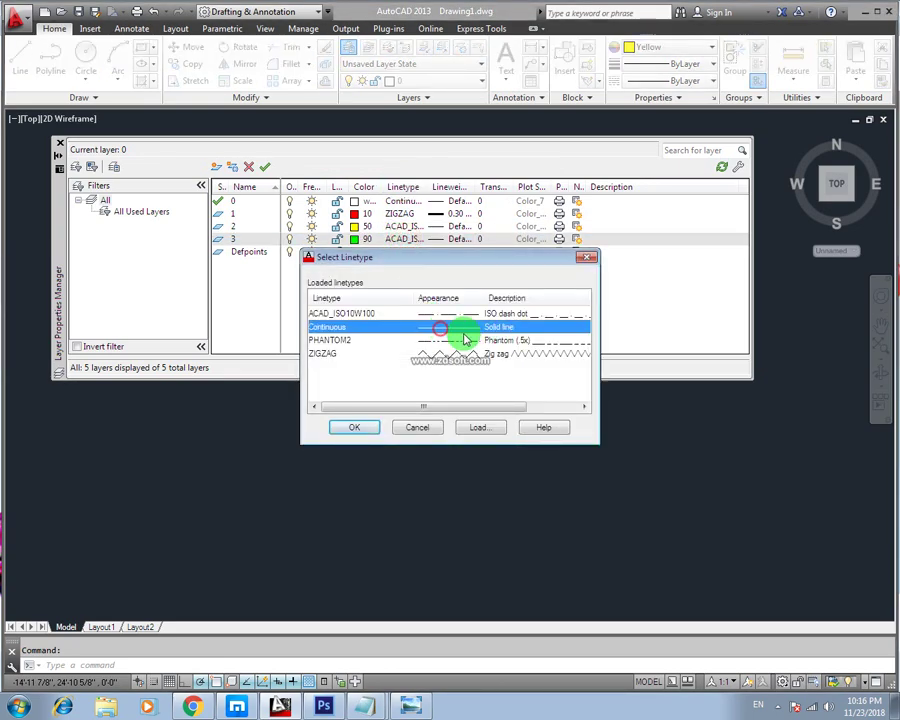
left_click(352, 427)
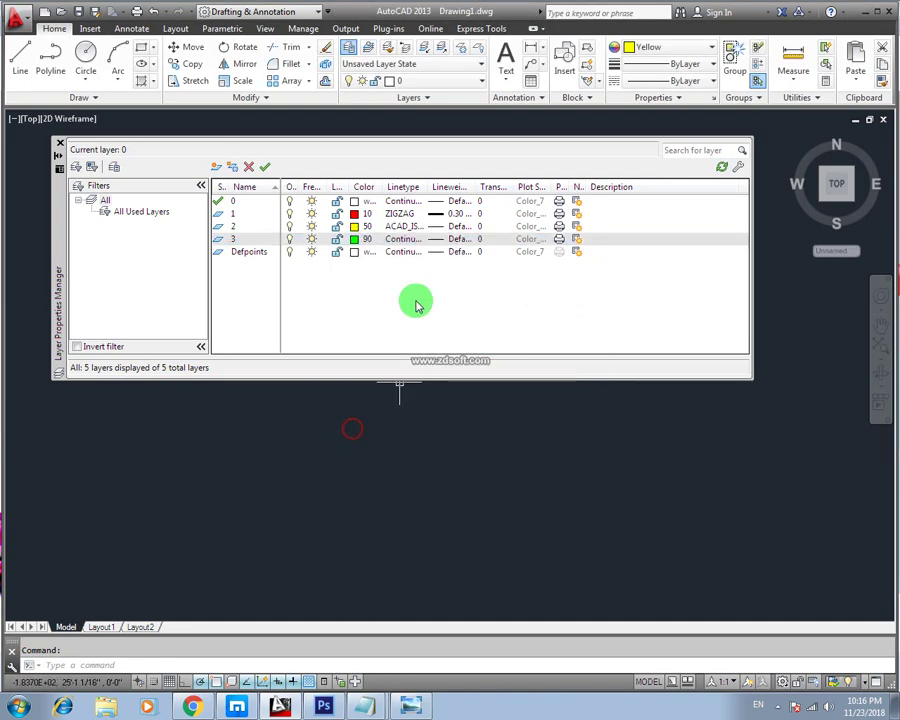
key("ctrl+a")
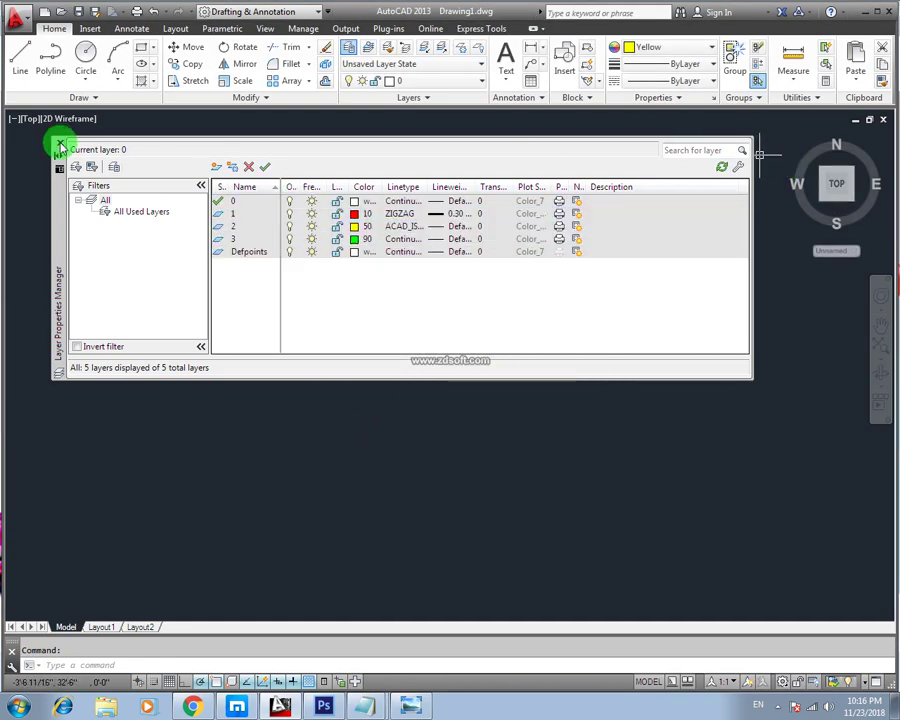
left_click(59, 143)
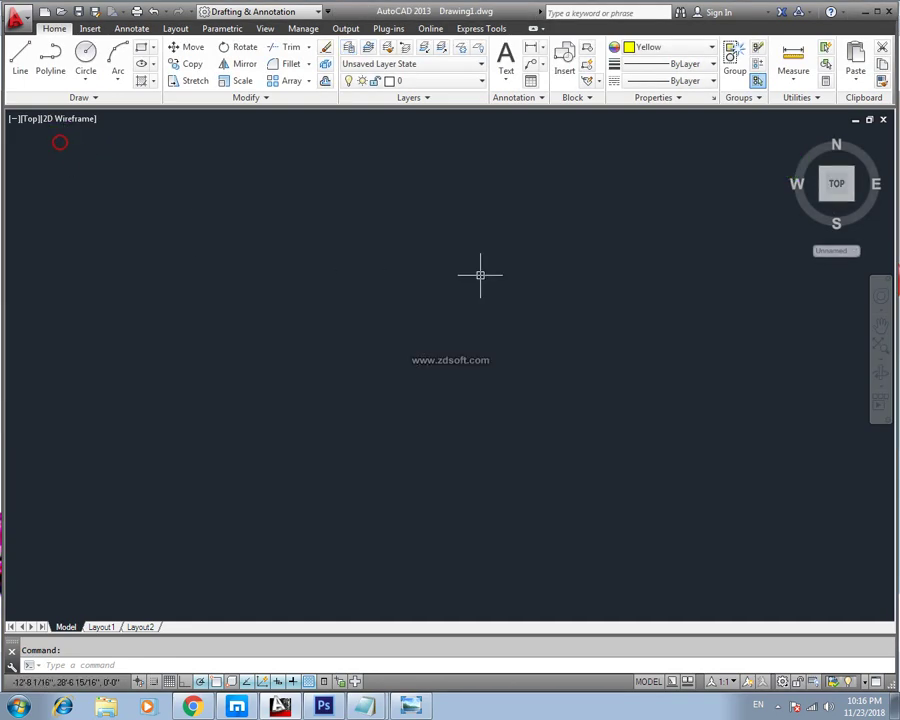
left_click(482, 84)
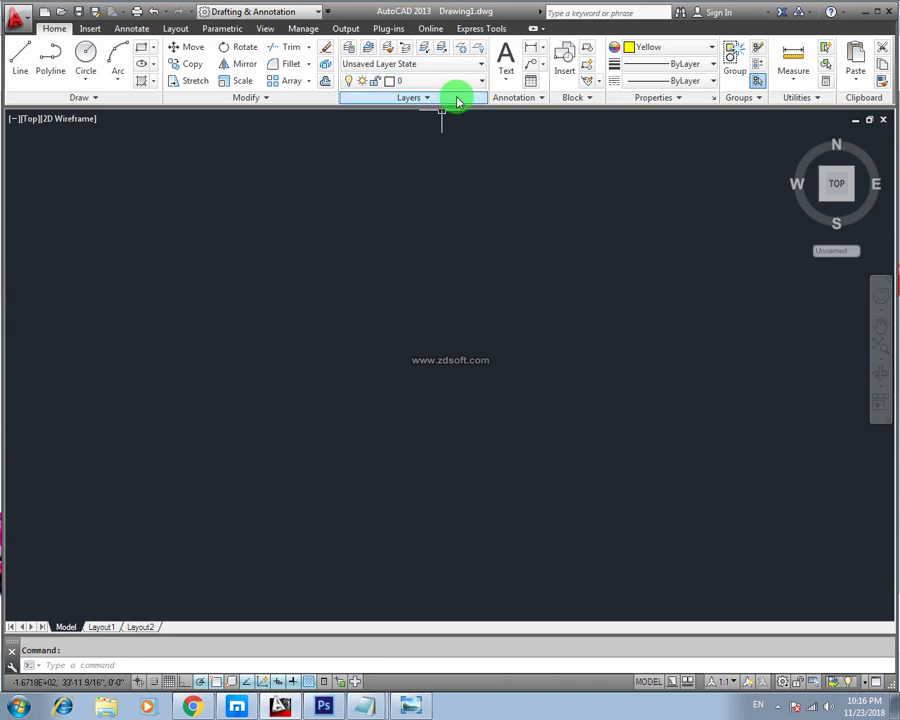
Open the layer manager with LA, set layer 1 current, and close it
type("la")
key("Return")
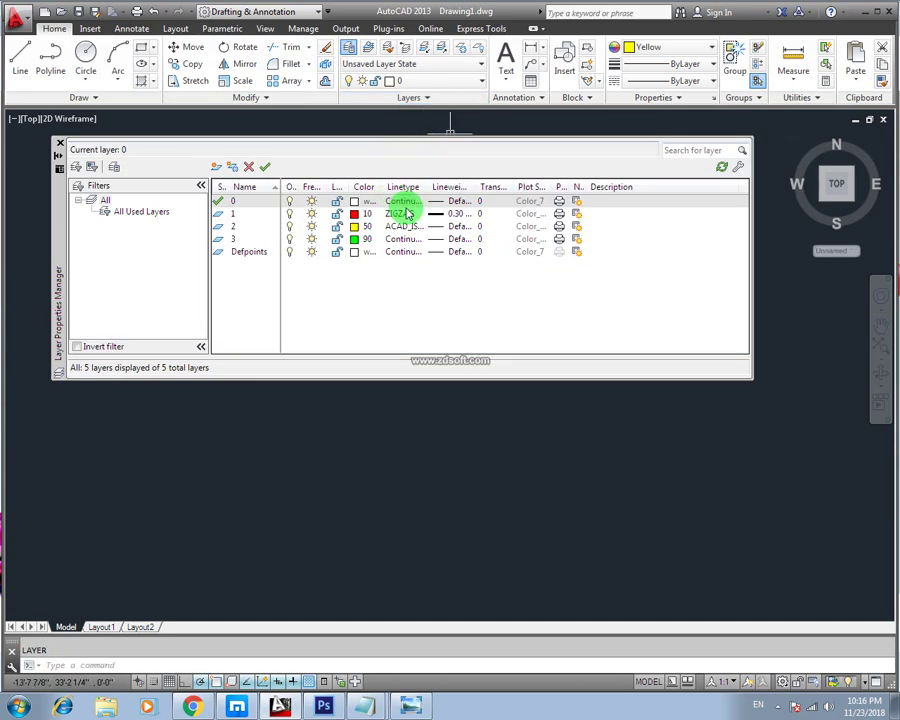
left_click(236, 214)
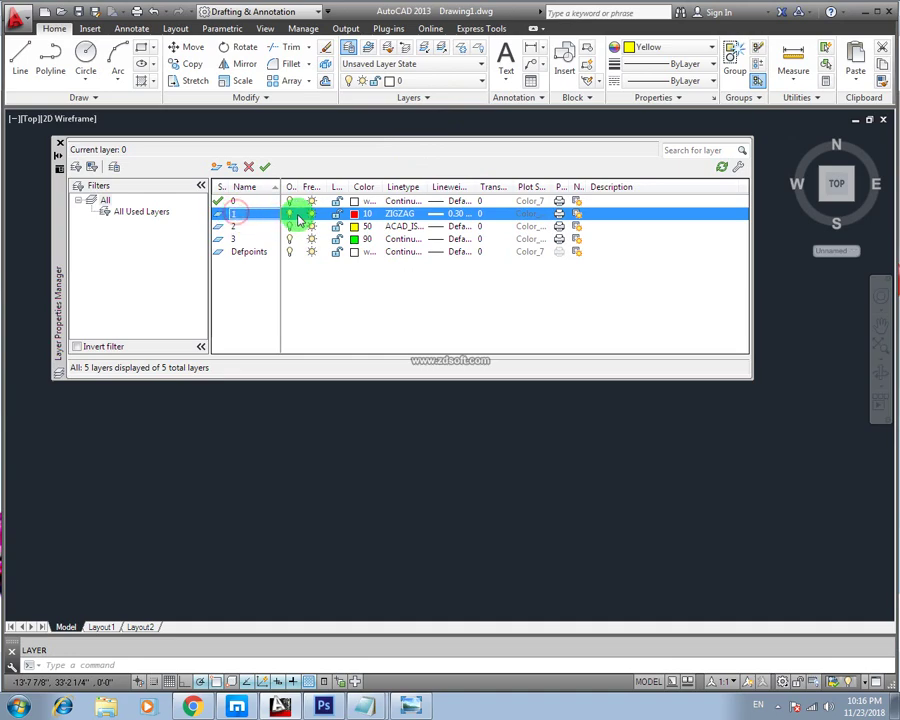
left_click(265, 167)
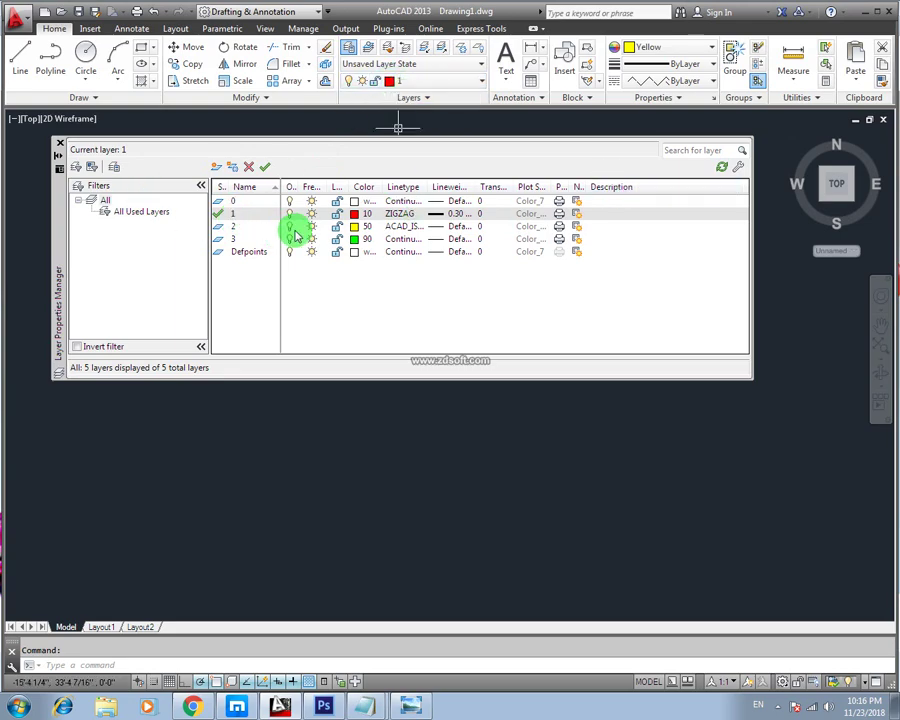
left_click(60, 147)
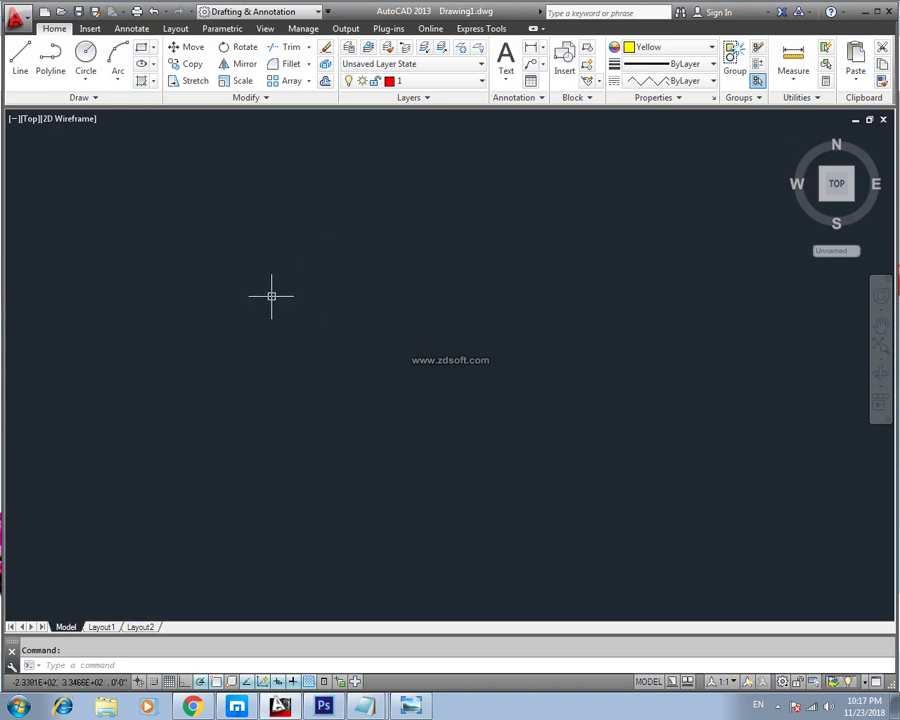
Draw a step-shaped line: horizontal, up, then a short segment to the right
left_click(27, 67)
left_click(202, 257)
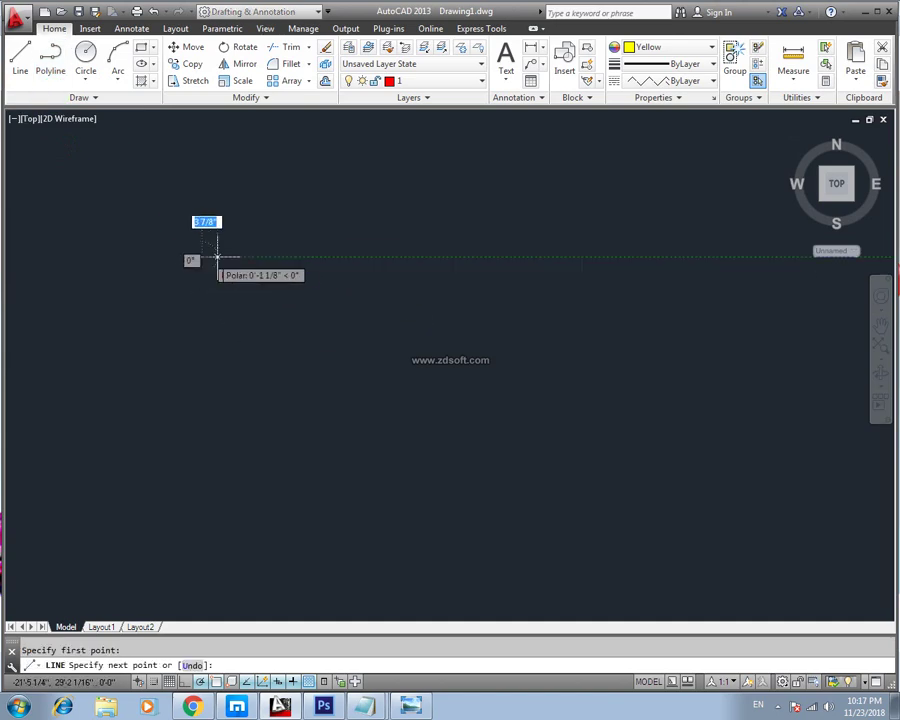
left_click(351, 257)
left_click(351, 177)
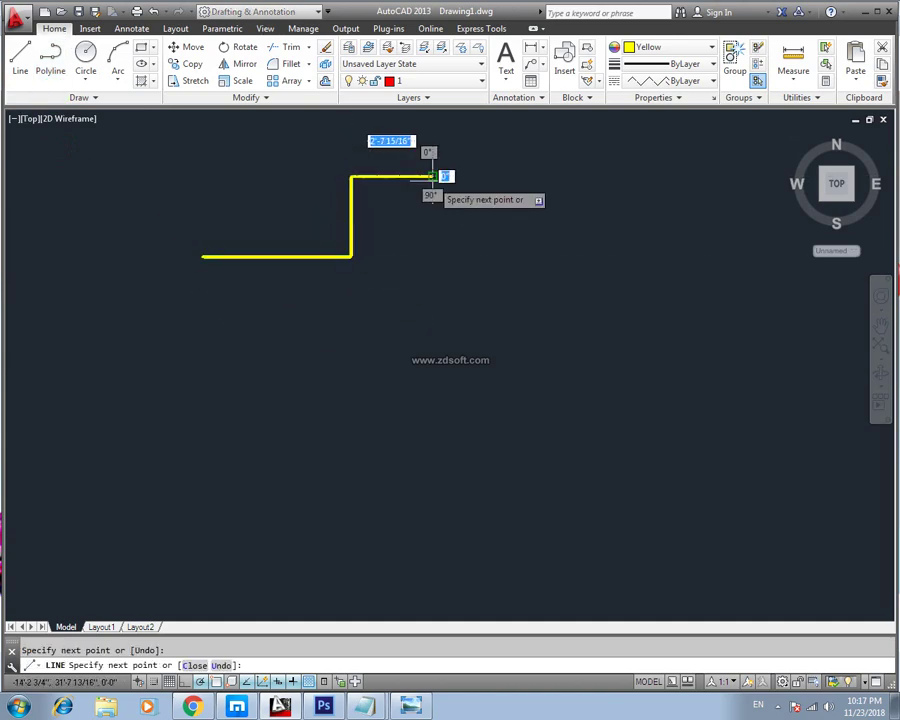
left_click(432, 177)
key("Escape")
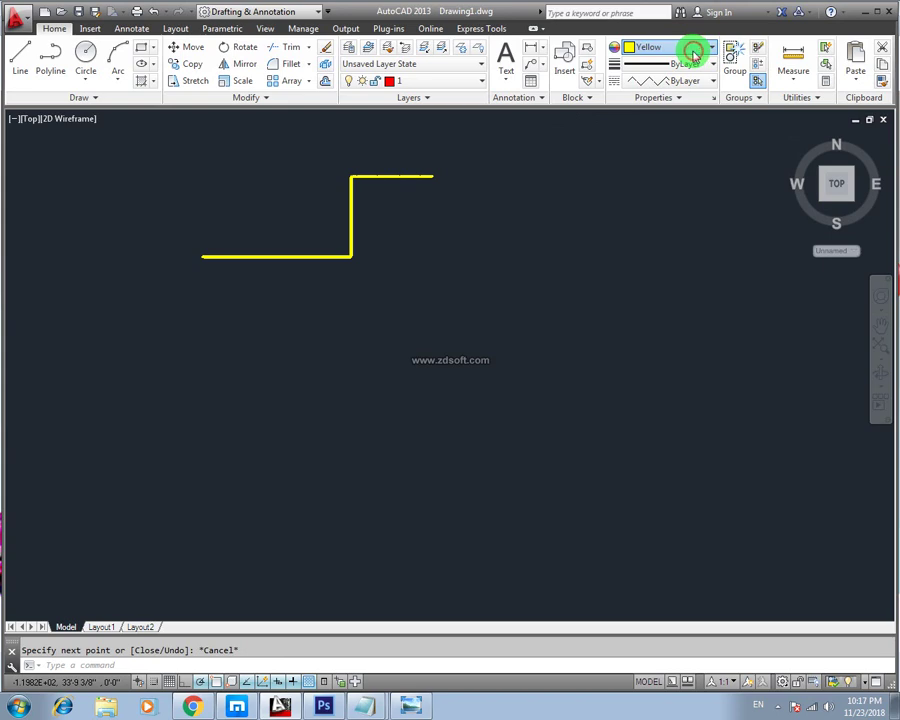
Set the current colour and the step line's colour to ByLayer so it displays red
left_click(668, 66)
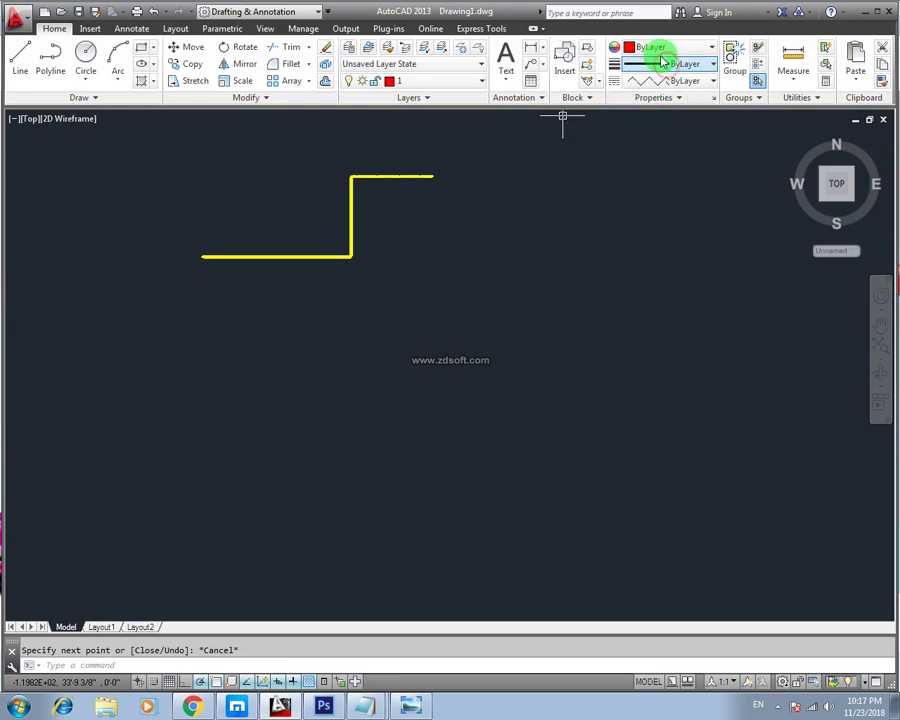
key("Escape")
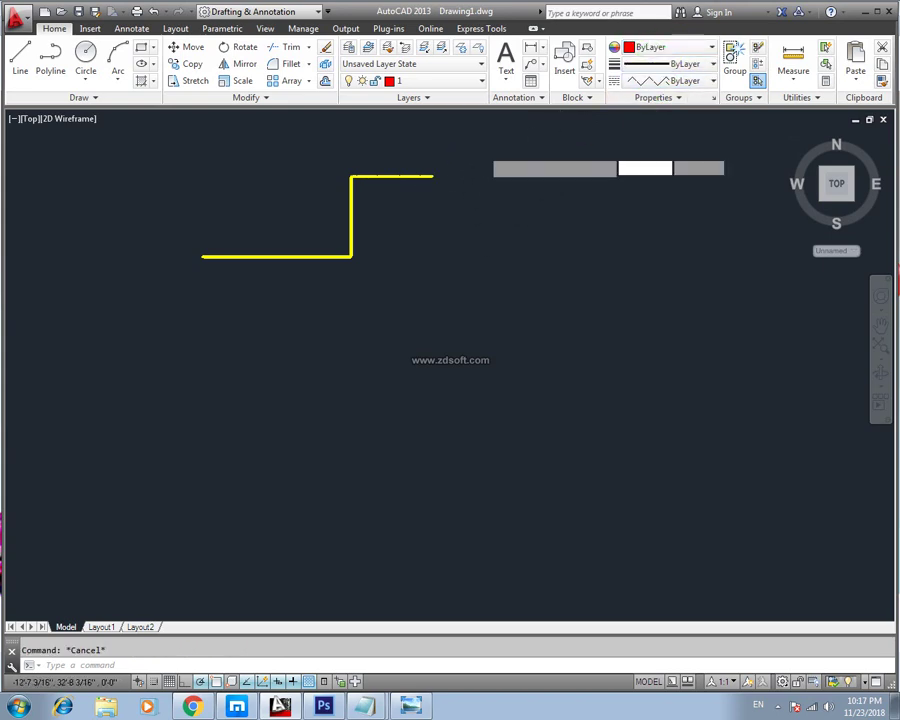
left_click(350, 224)
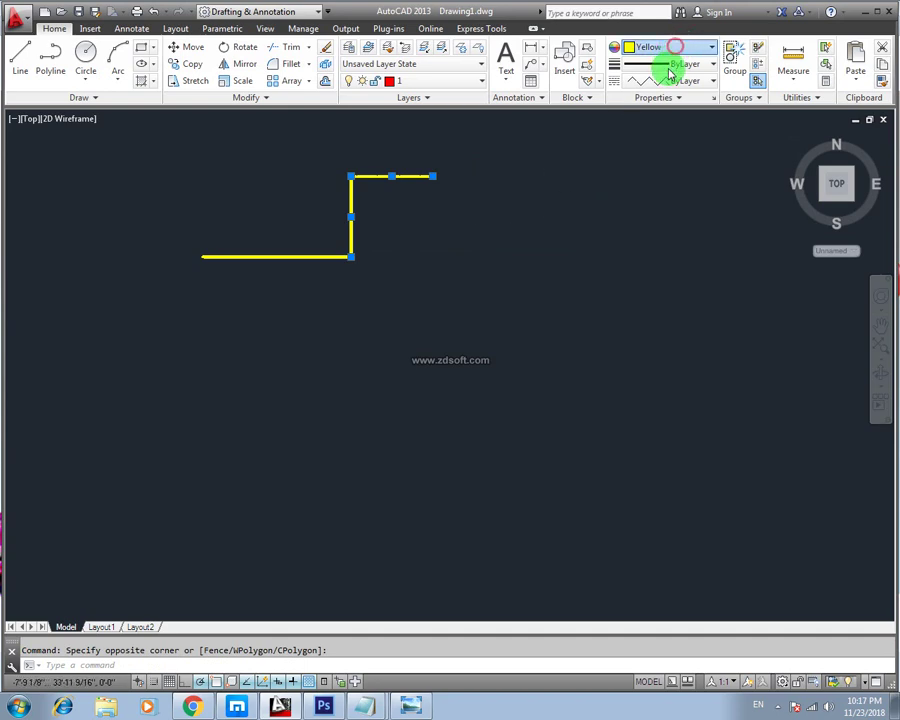
left_click(474, 157)
left_click(260, 310)
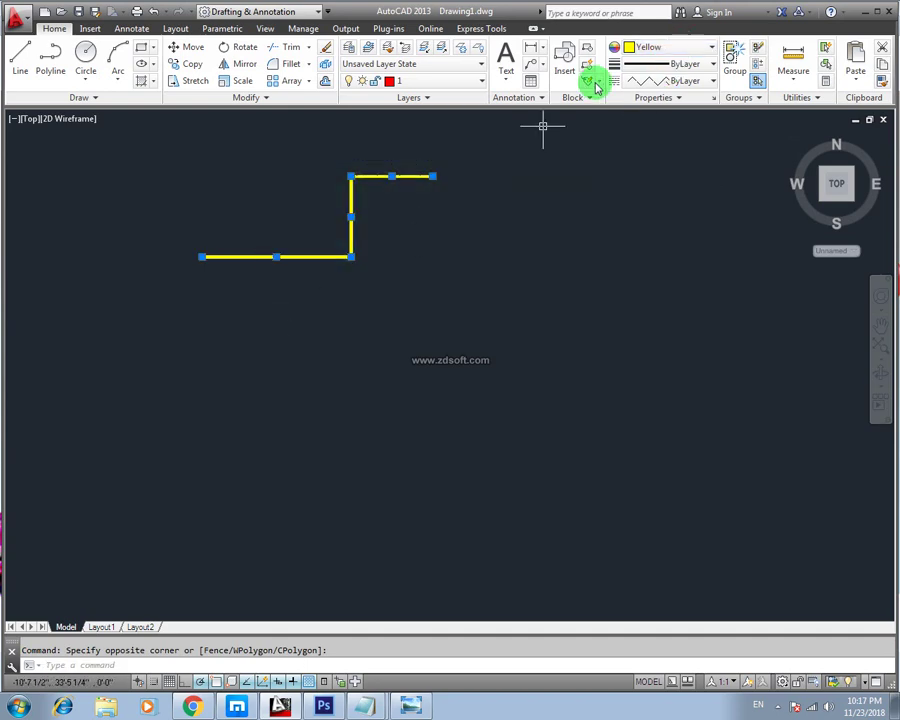
left_click(634, 46)
left_click(660, 66)
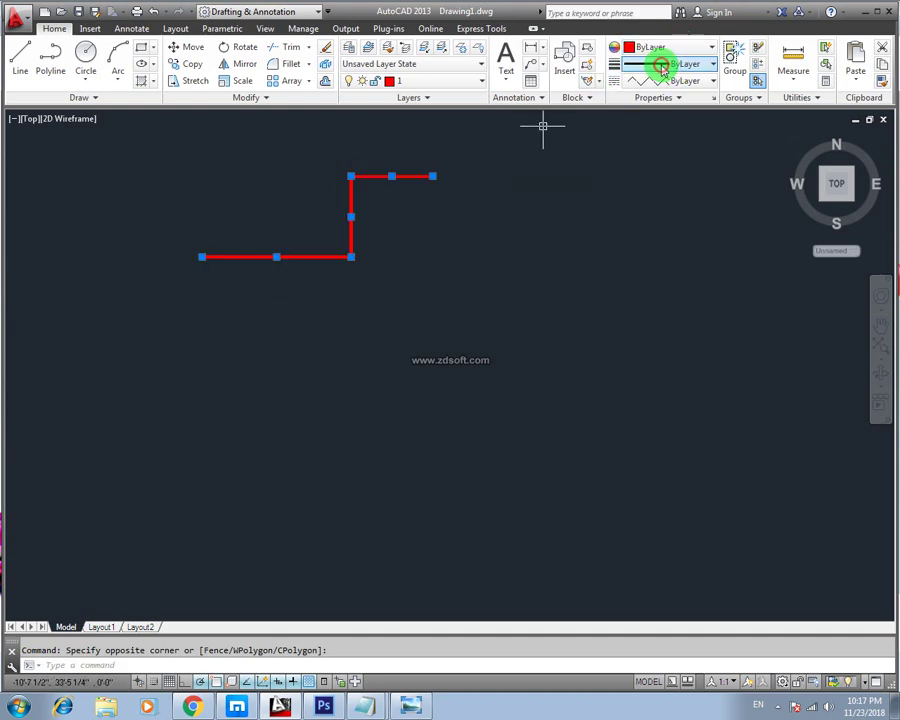
key("Escape")
middle_click_drag(486, 207, 454, 211)
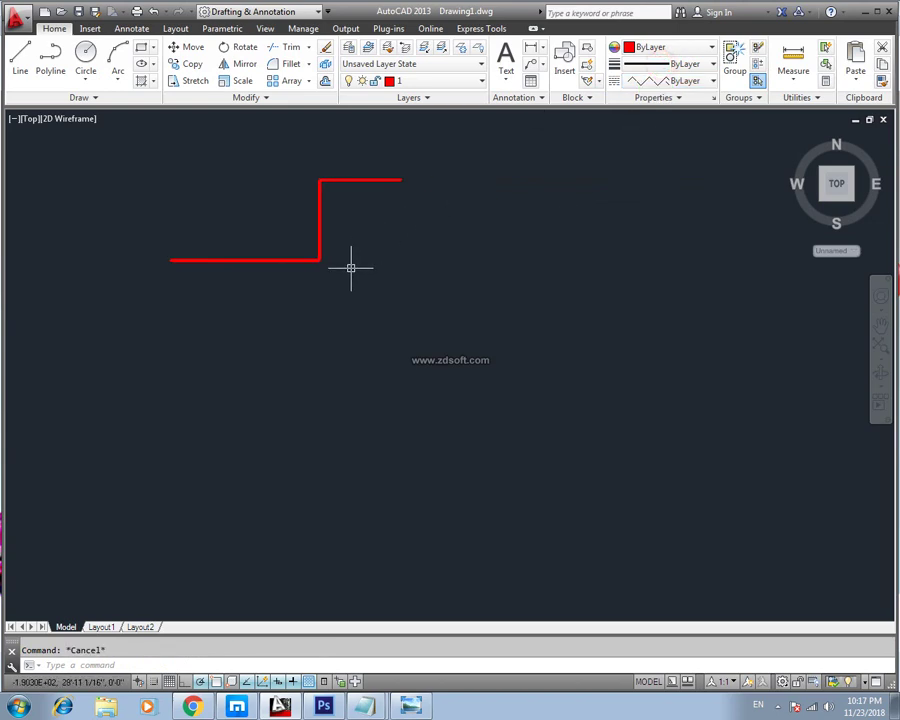
Draw a red circle to the right of the step polyline
type("c")
key("Return")
left_click(485, 203)
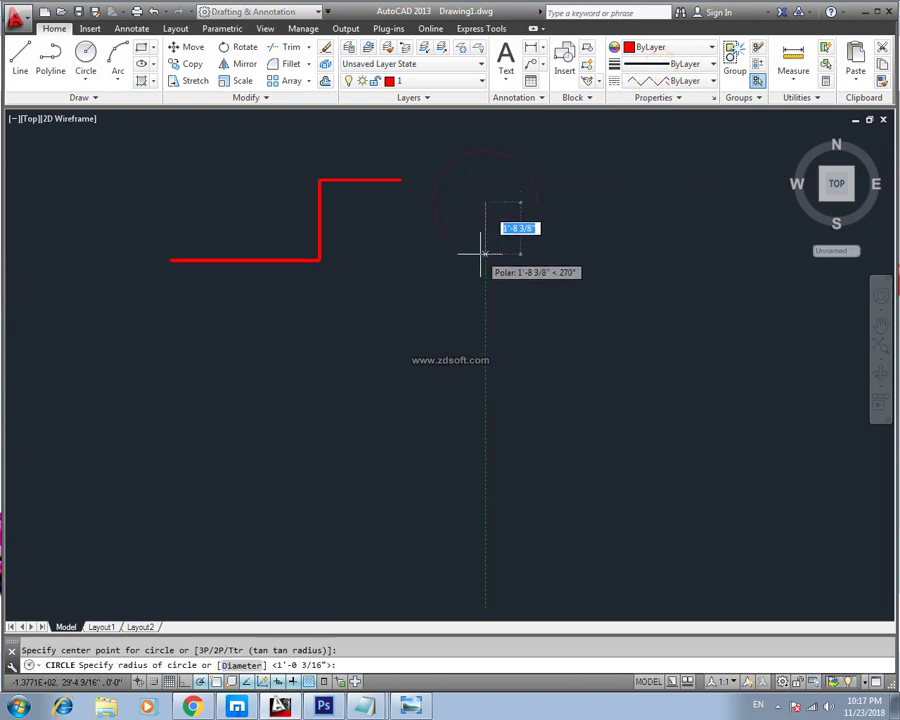
left_click(484, 253)
middle_click_drag(485, 216, 440, 303)
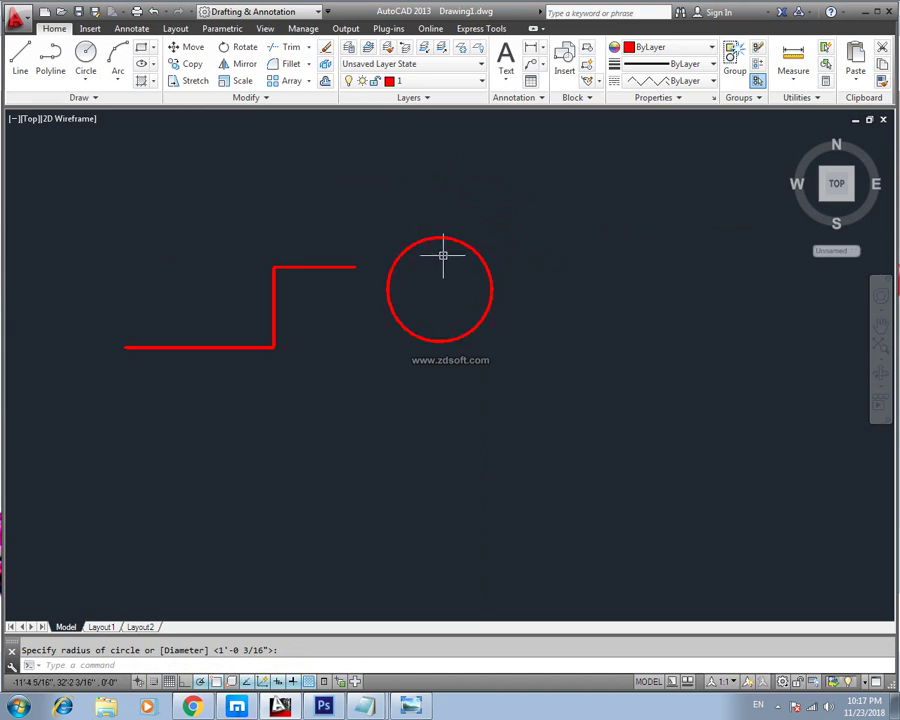
Draw a rectangle inside the circle
type("c")
key("Return")
left_click(419, 276)
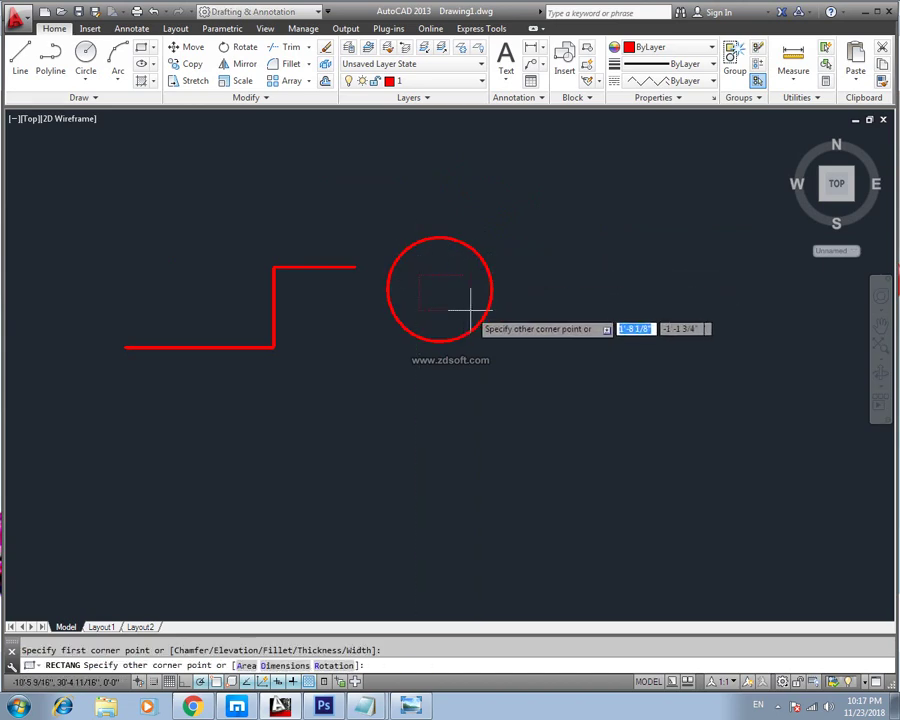
left_click(466, 308)
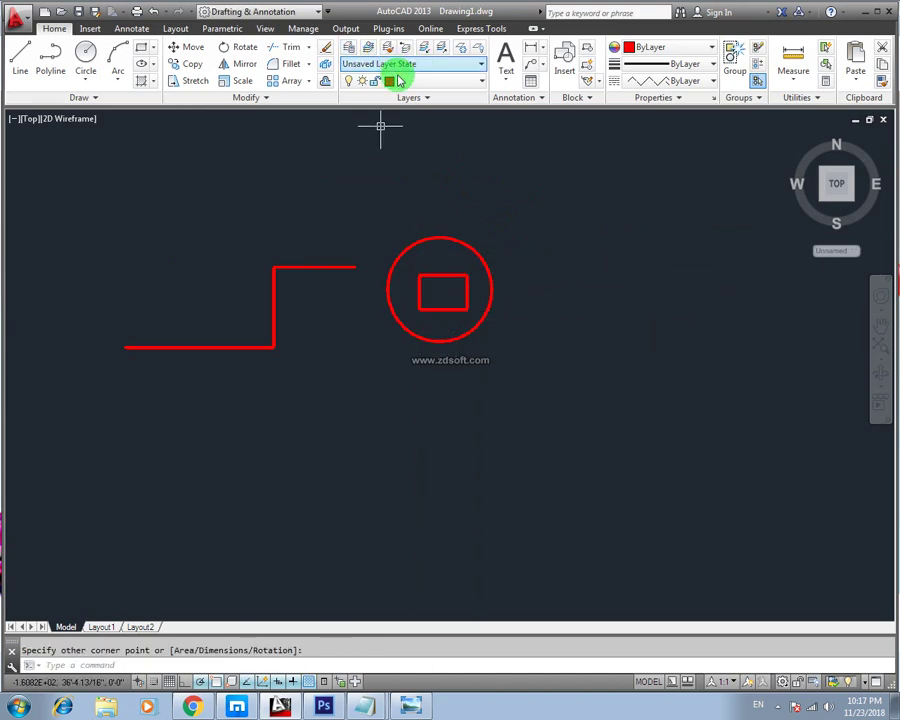
Zoom and pan in to inspect the zigzag linetype on the new outlines
scroll(438, 295, "up", 4)
scroll(438, 295, "up", 4)
scroll(420, 227, "up", 2)
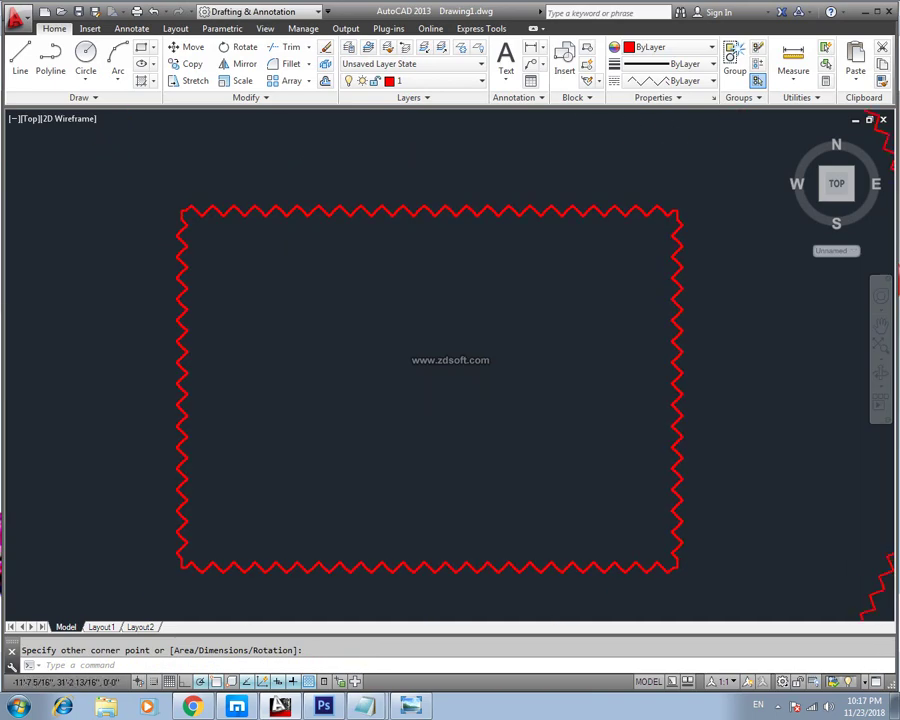
scroll(360, 310, "down", 3)
scroll(346, 304, "up", 3)
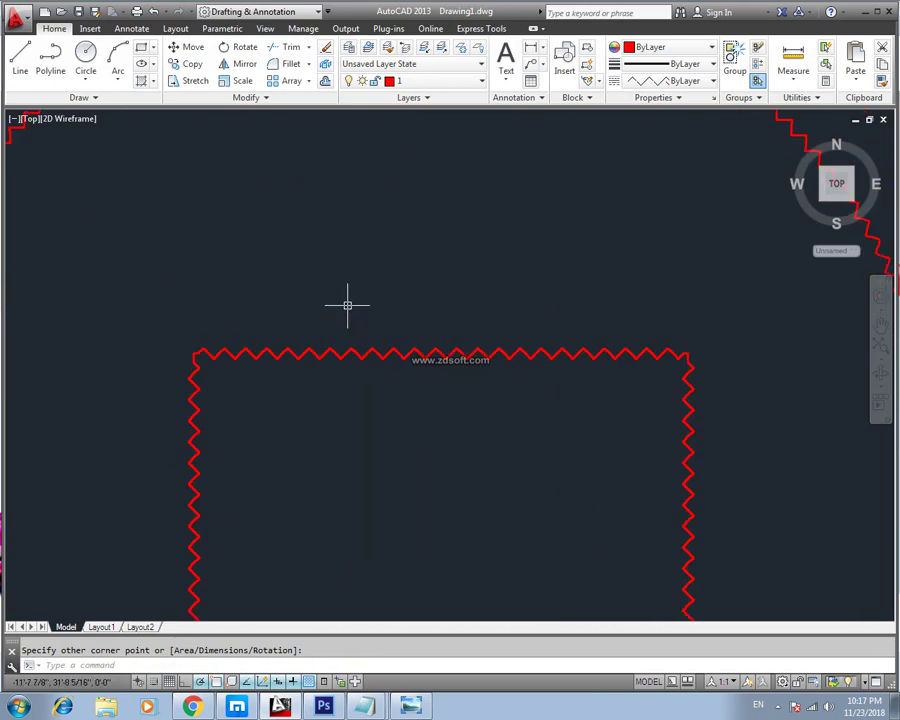
scroll(330, 320, "up", 5)
scroll(400, 425, "down", 3)
middle_click_drag(406, 422, 482, 351)
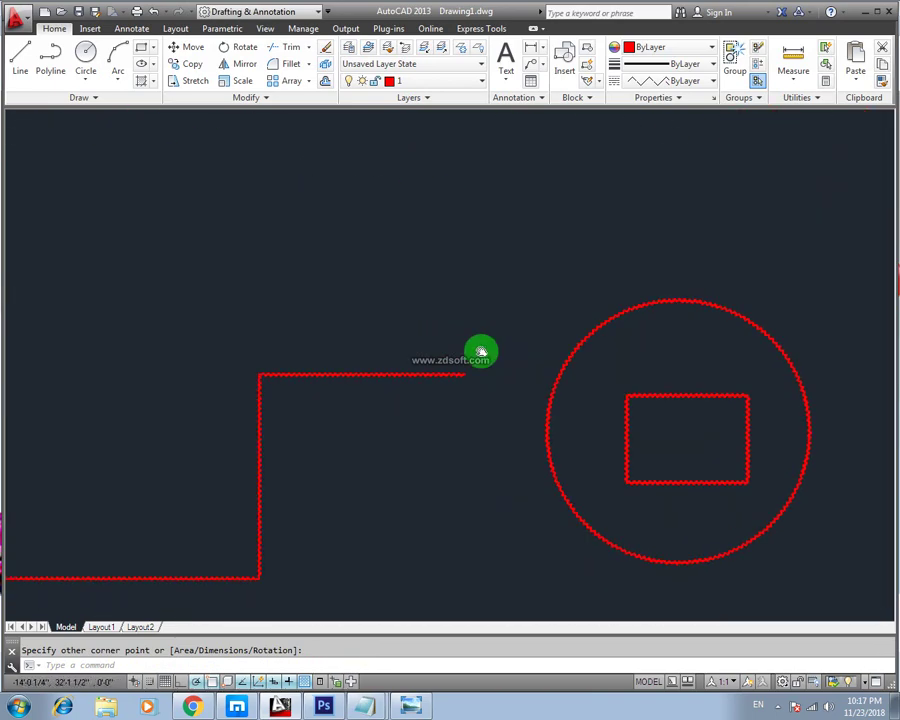
scroll(370, 400, "up", 5)
left_click(412, 82)
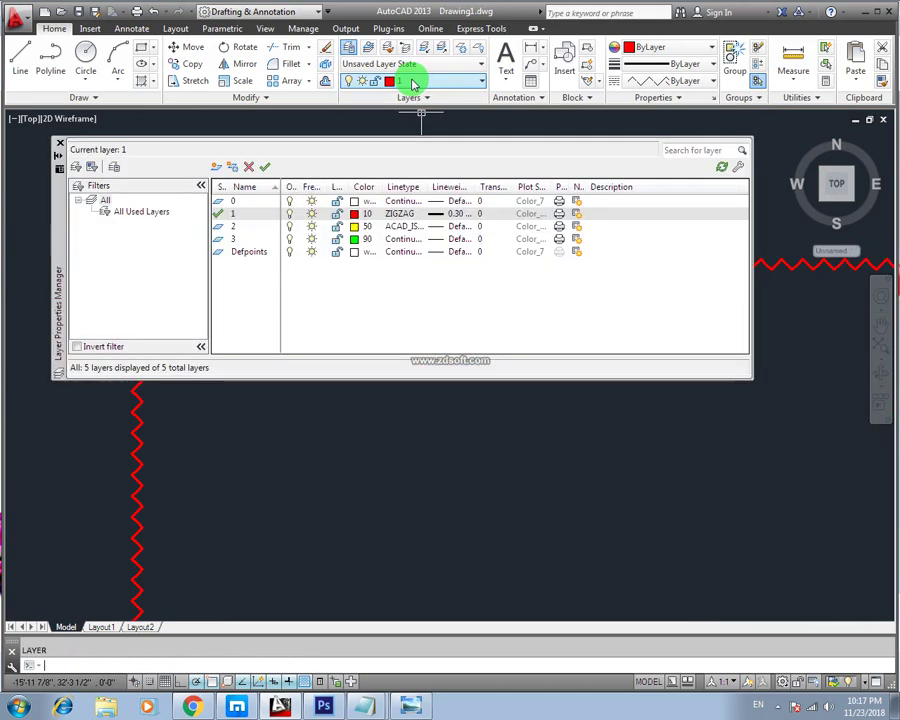
left_click(400, 218)
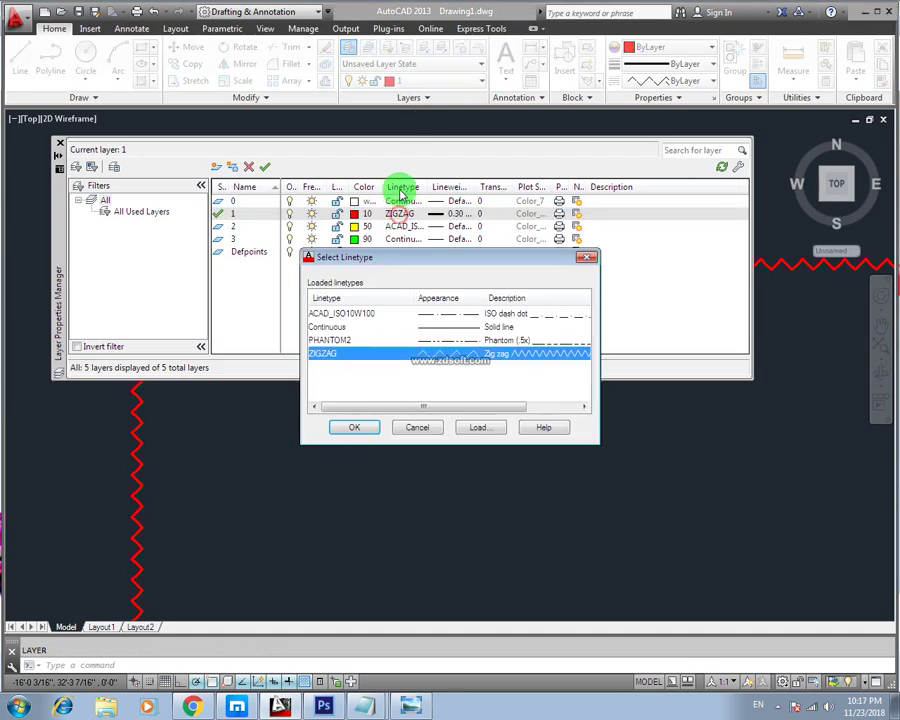
left_click(452, 358)
left_click(354, 427)
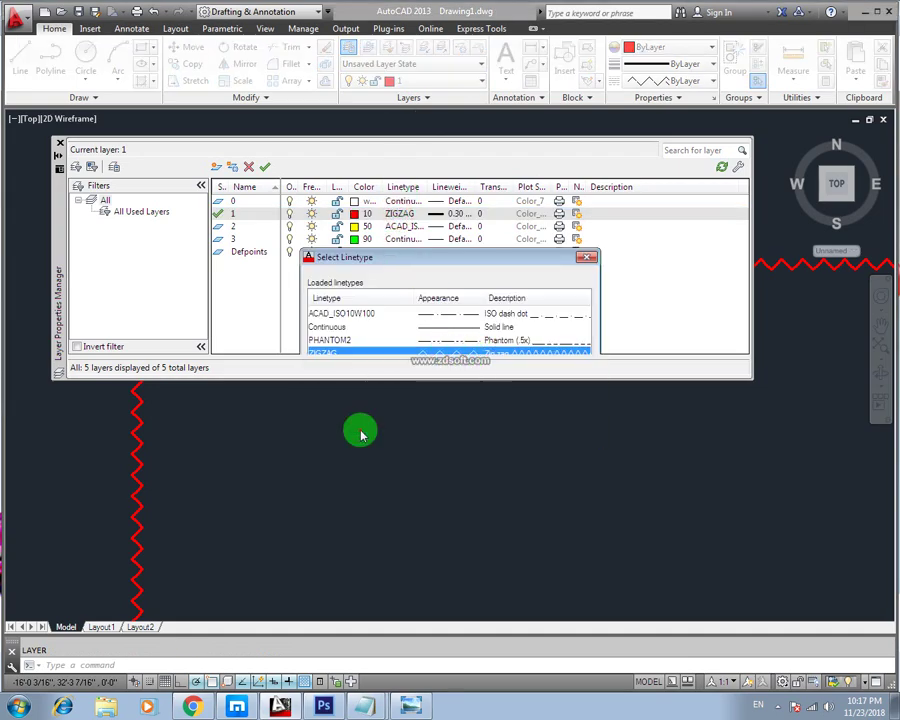
left_click(59, 147)
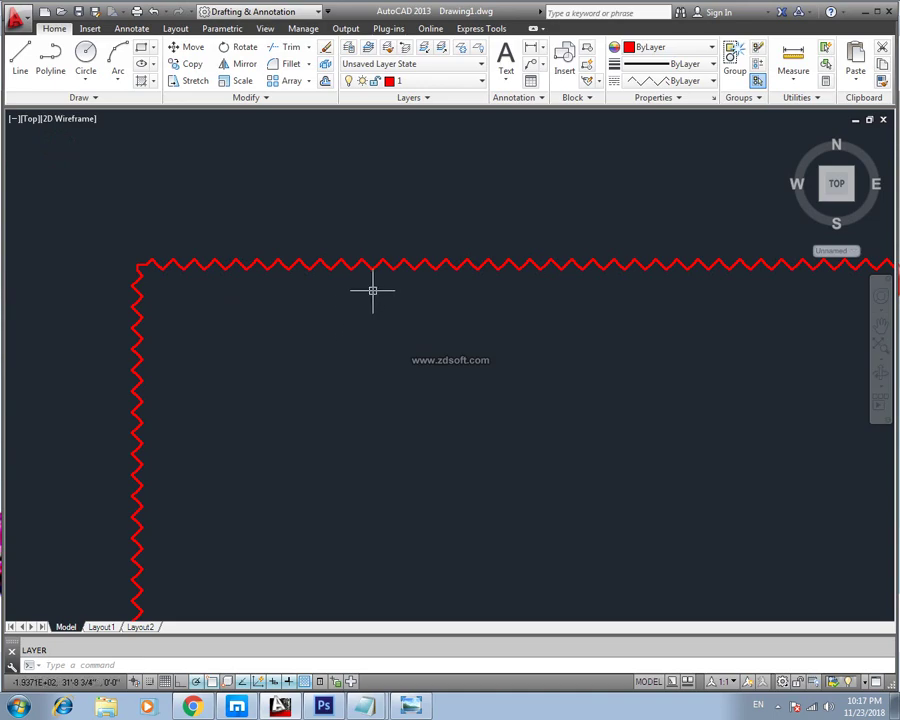
middle_click_drag(372, 291, 260, 220)
scroll(284, 250, "down", 4)
middle_click_drag(482, 274, 342, 270)
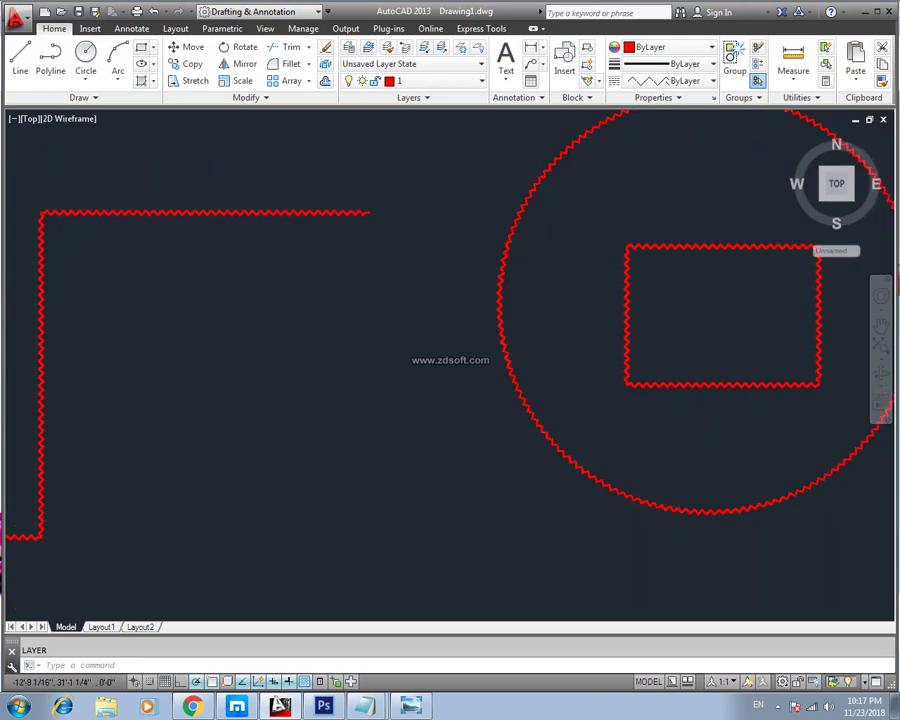
scroll(549, 299, "down", 2)
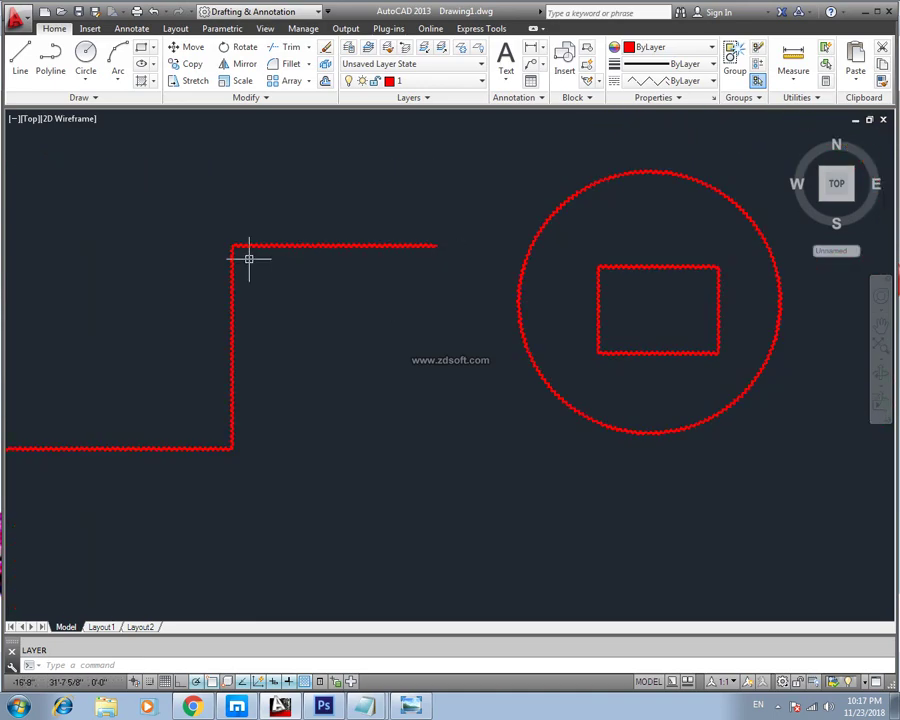
scroll(284, 268, "down", 2)
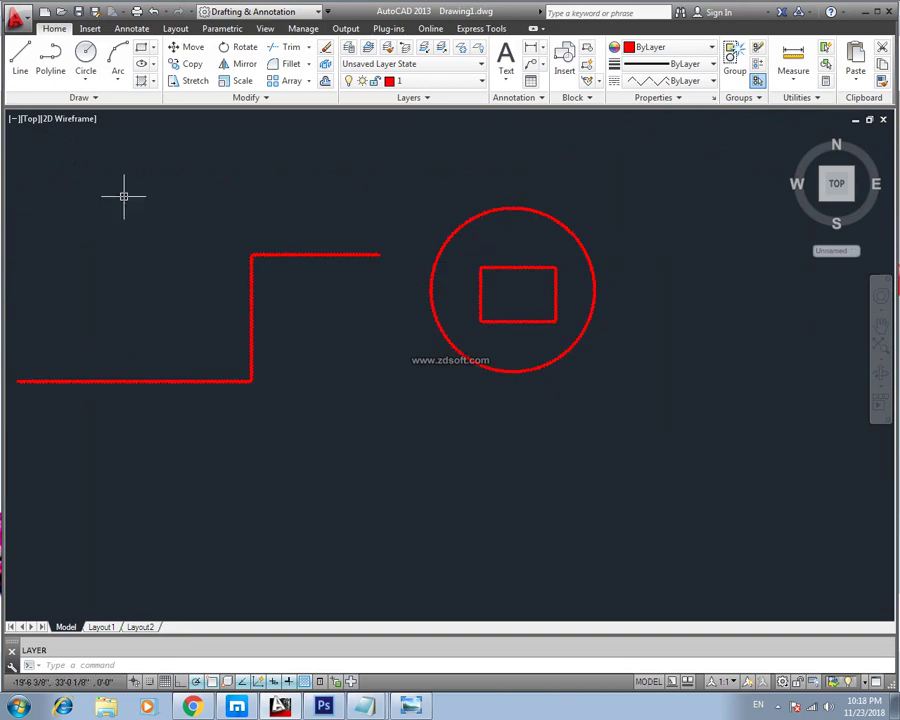
Draw a polyline above the step shape: long top edge, short drop, back left, diagonal tail
left_click(48, 57)
left_click(142, 187)
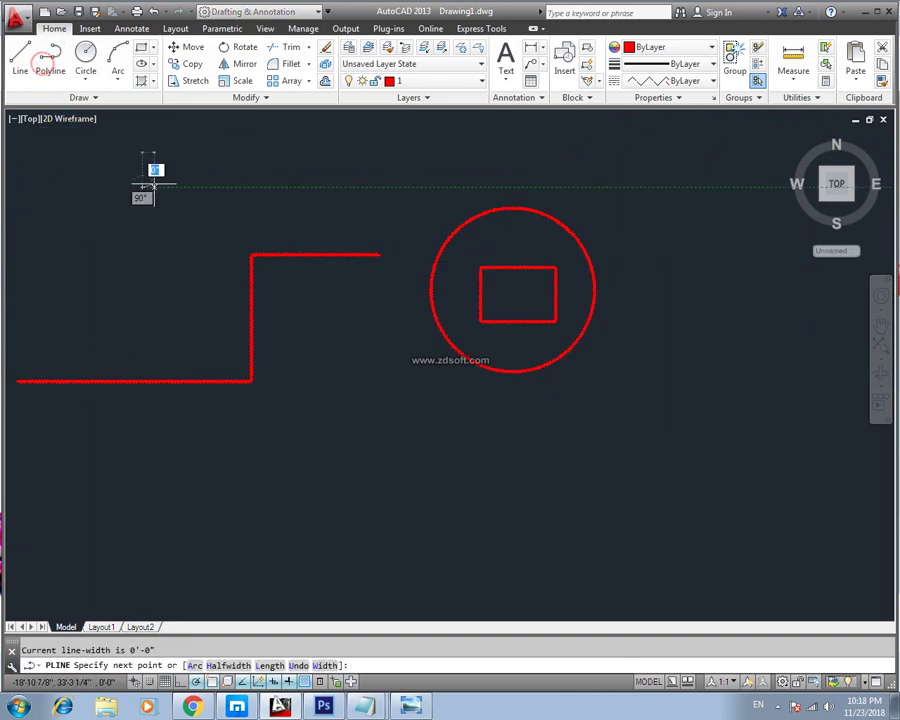
left_click(322, 187)
left_click(313, 232)
left_click(210, 232)
left_click(166, 262)
key("Escape")
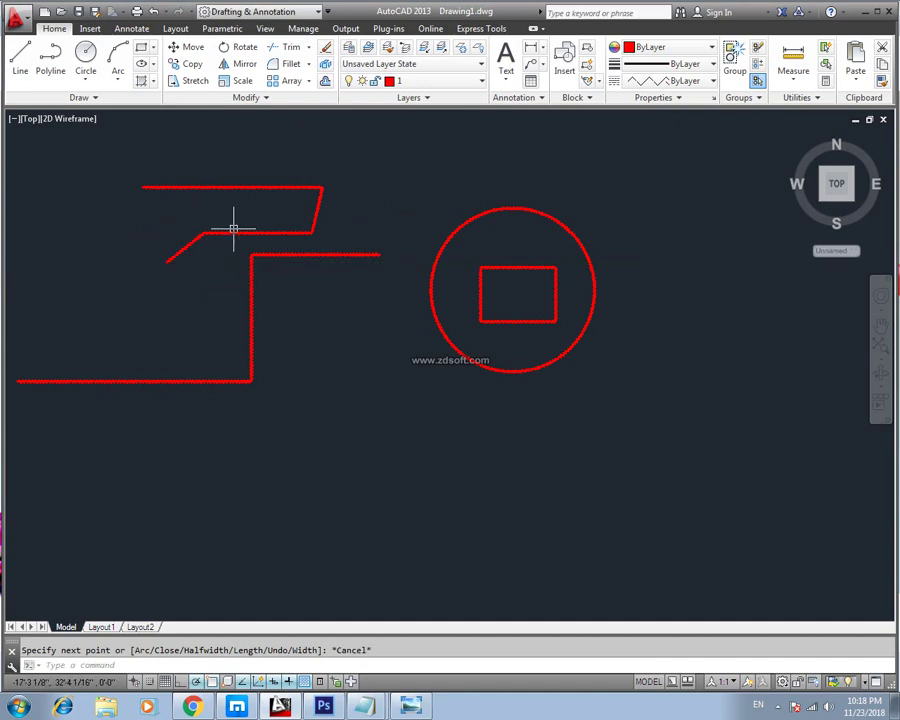
Pan and zoom in to inspect the new polyline's zigzag edges
middle_click_drag(221, 242, 331, 258)
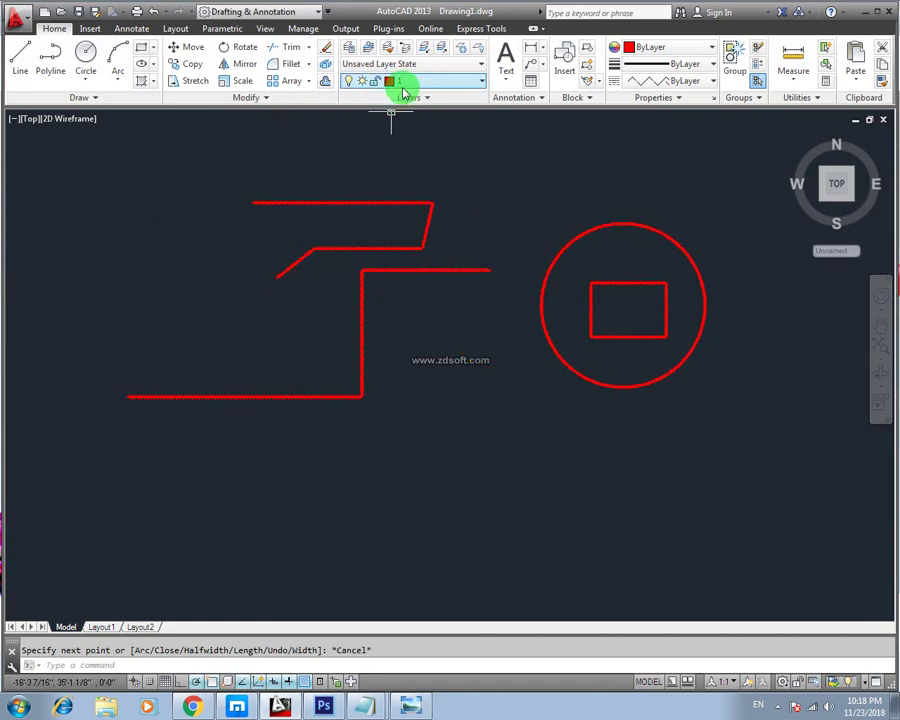
scroll(393, 276, "up", 5)
scroll(362, 188, "down", 4)
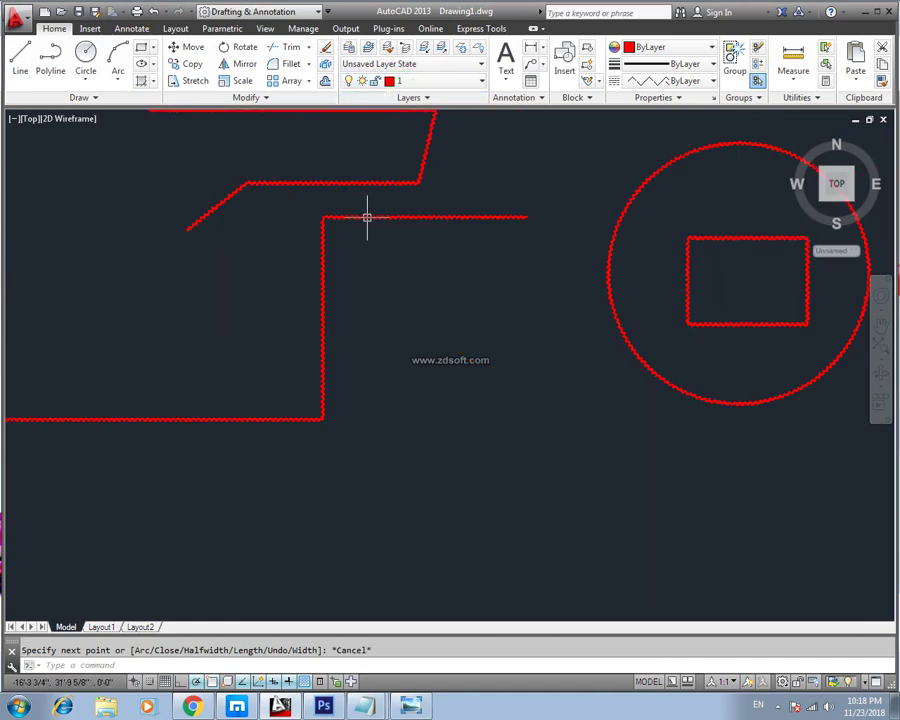
middle_click_drag(364, 214, 410, 280)
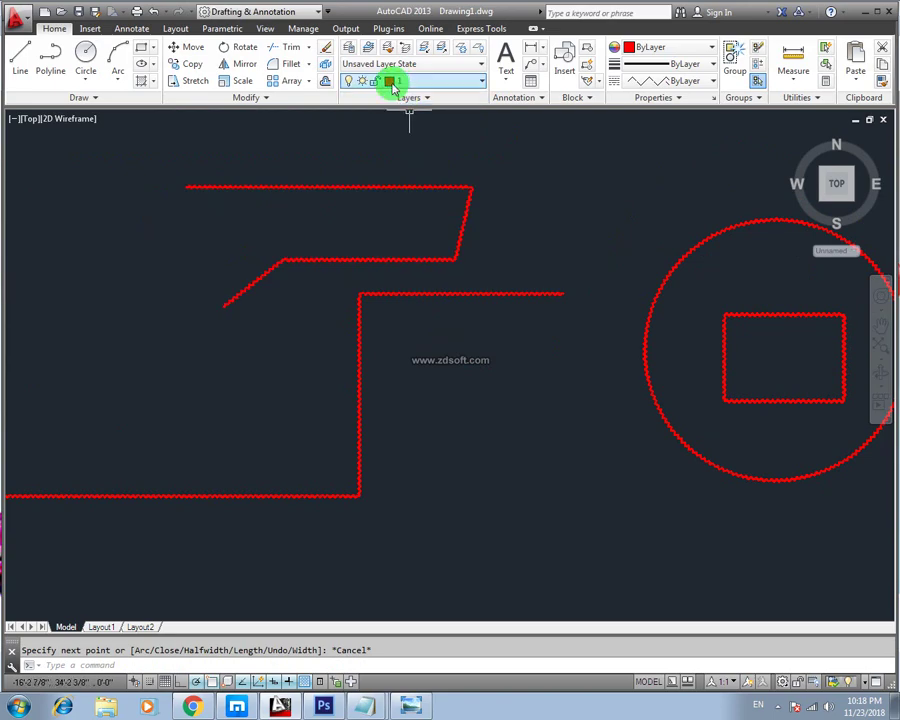
scroll(382, 217, "up", 5)
scroll(394, 209, "down", 5)
scroll(372, 252, "up", 3)
scroll(372, 252, "up", 2)
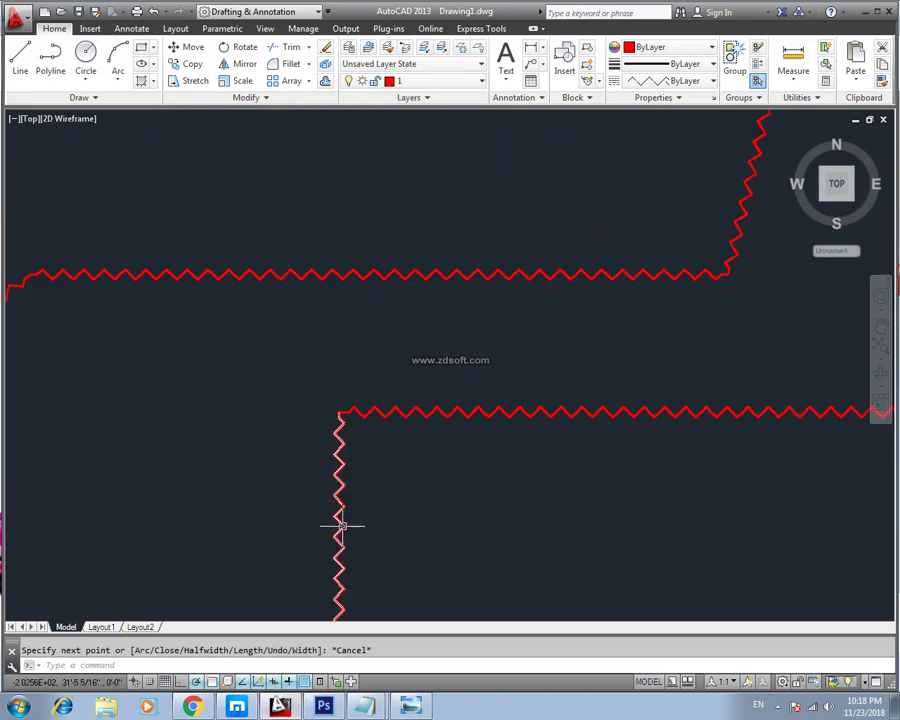
Toggle the lineweight display off and on, leaving thick lineweights shown
left_click(288, 682)
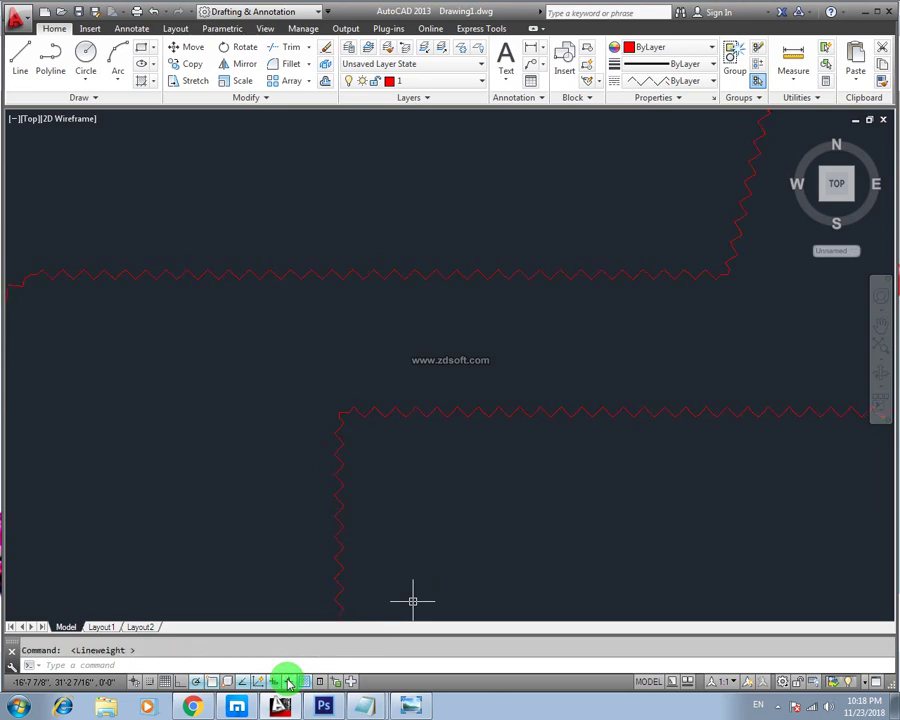
scroll(397, 312, "down", 3)
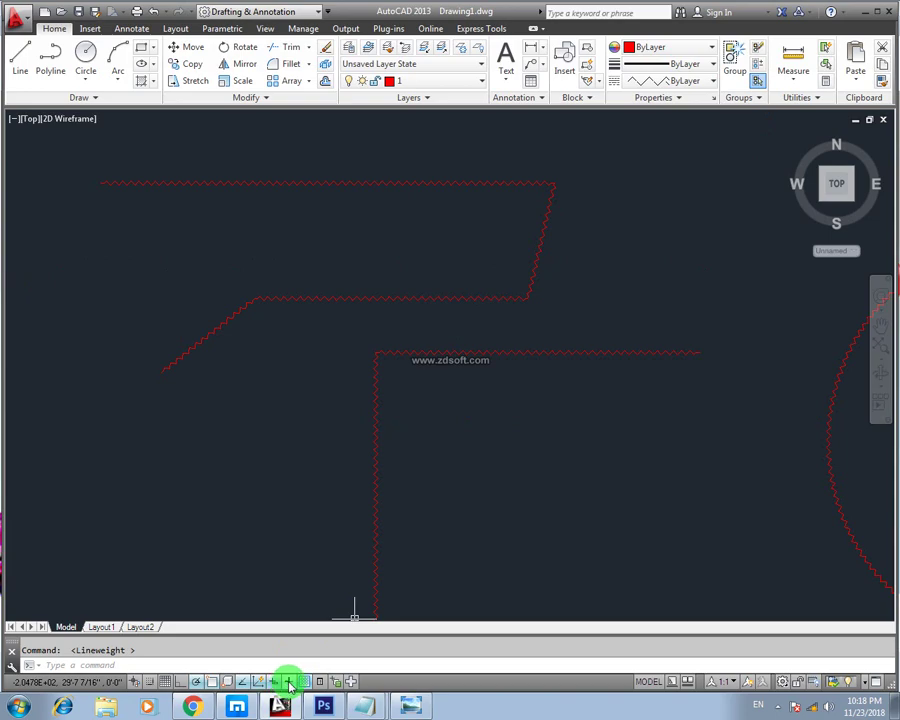
left_click(288, 682)
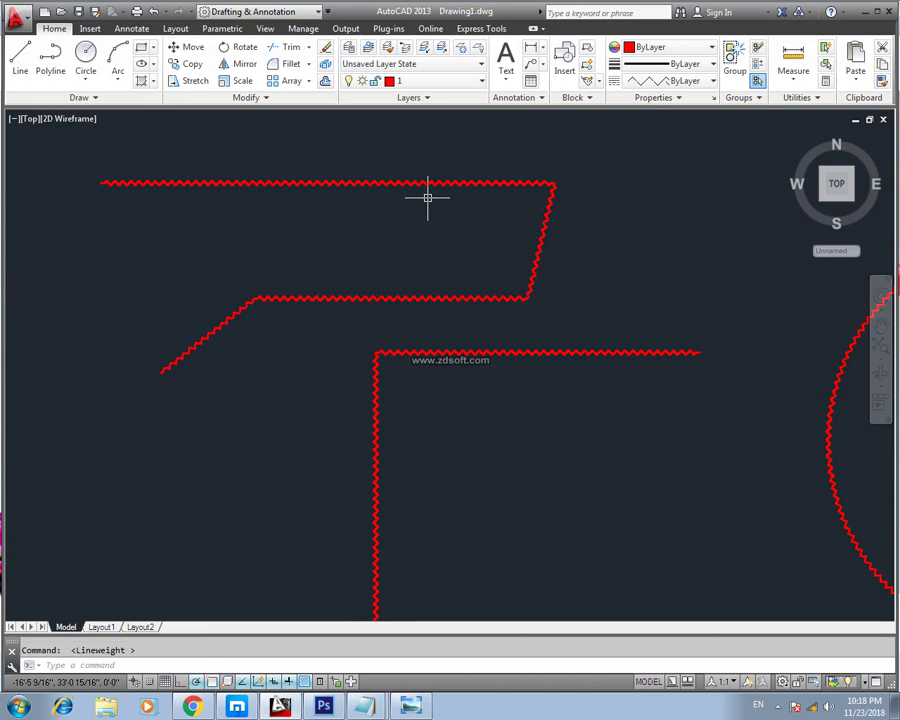
left_click(285, 683)
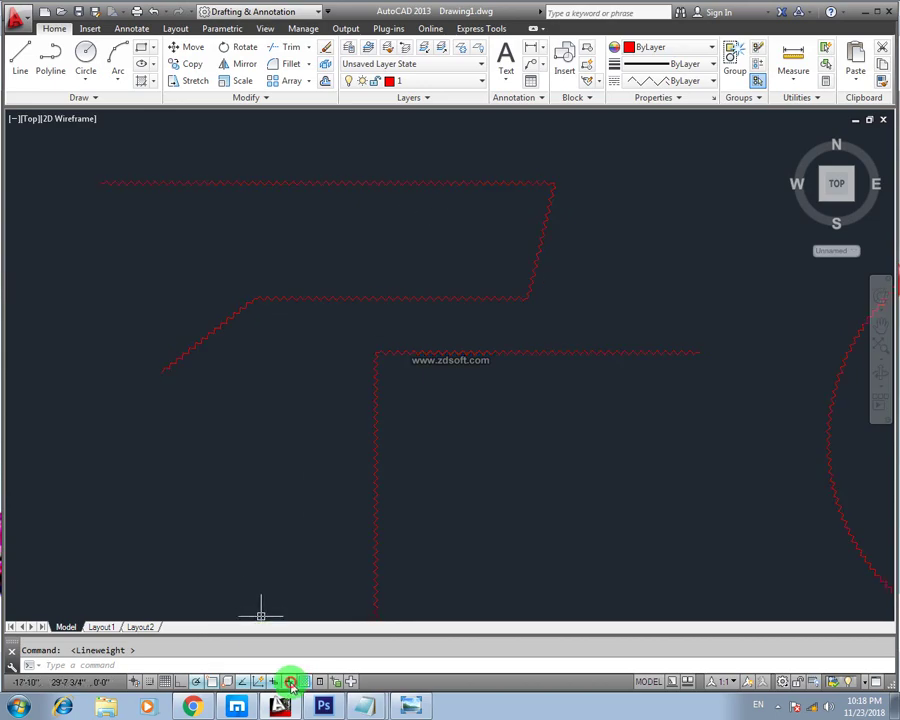
left_click(288, 682)
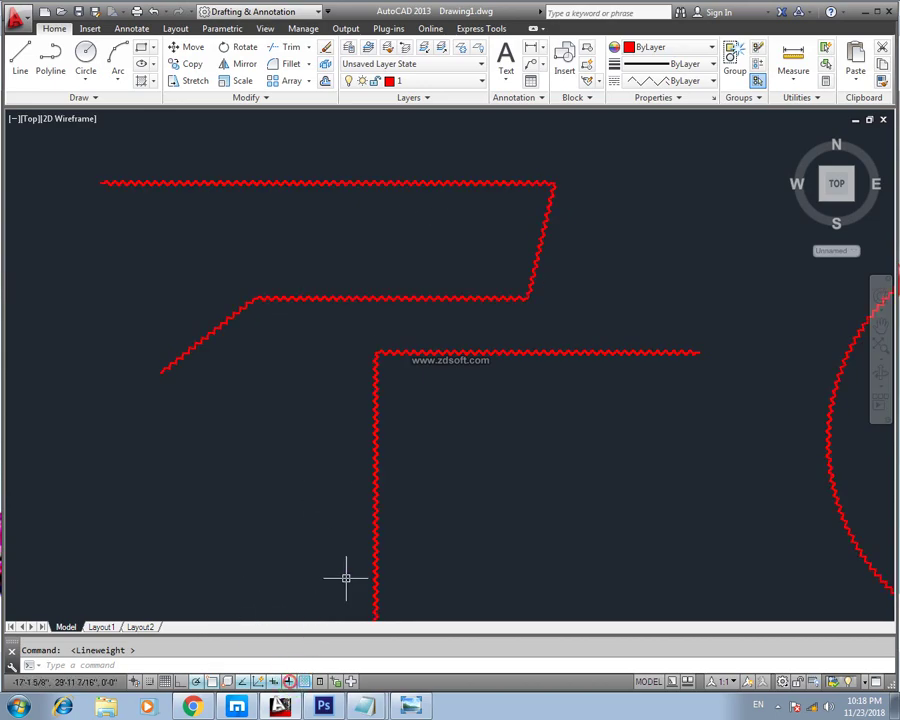
Type LA to call up the LAYER command
mouse_move(410, 362)
middle_mouse_down()
mouse_move(402, 321)
mouse_move(425, 333)
middle_mouse_up()
scroll(402, 322, "down", 2)
left_click(425, 335)
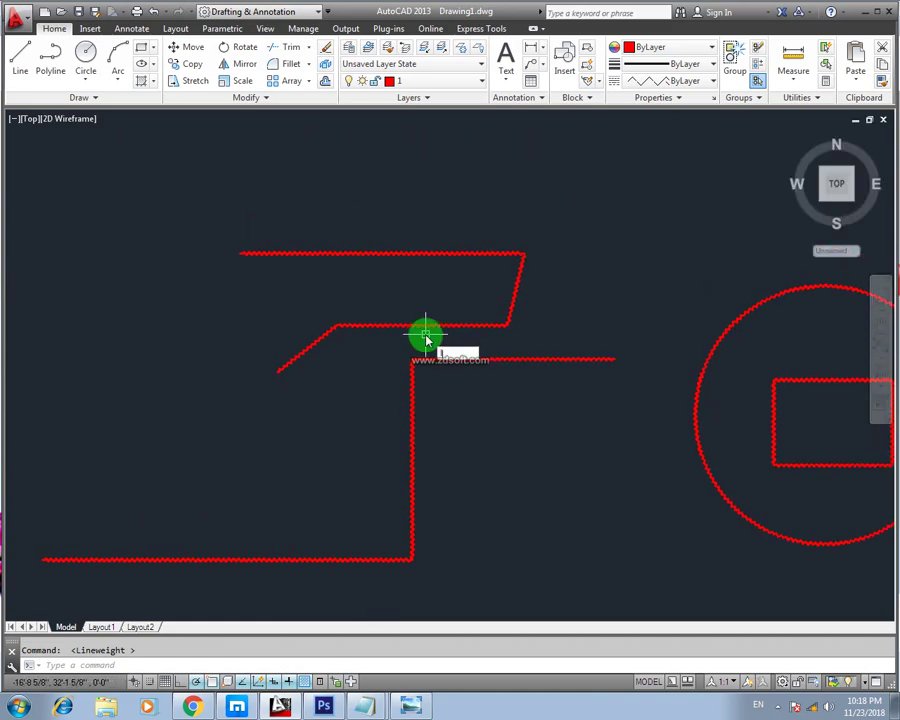
type("a")
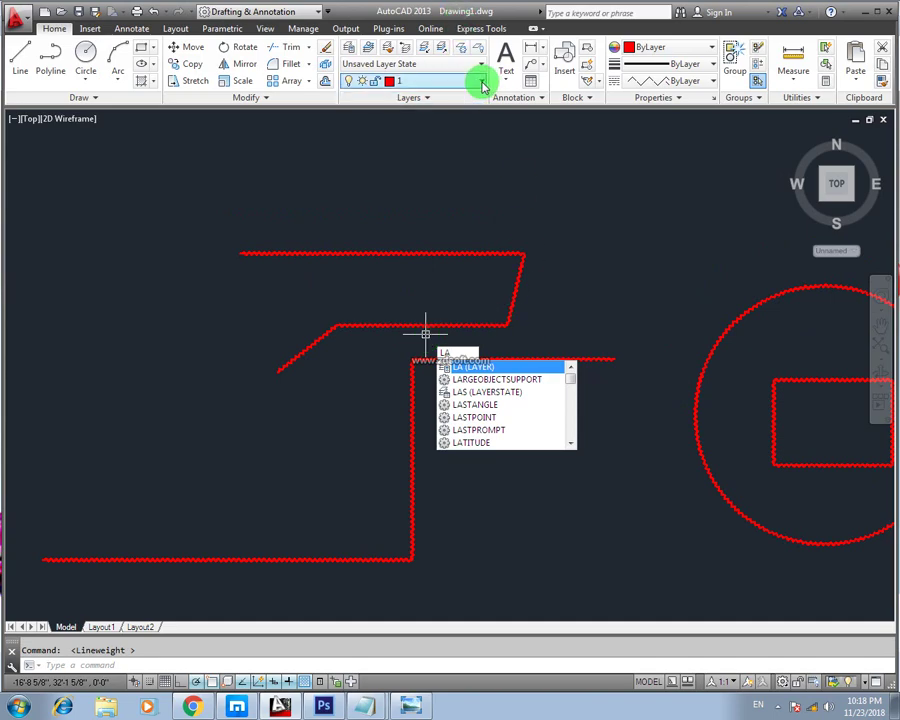
Open the Layer Properties Manager and make layer 2 (yellow) current
key("Return")
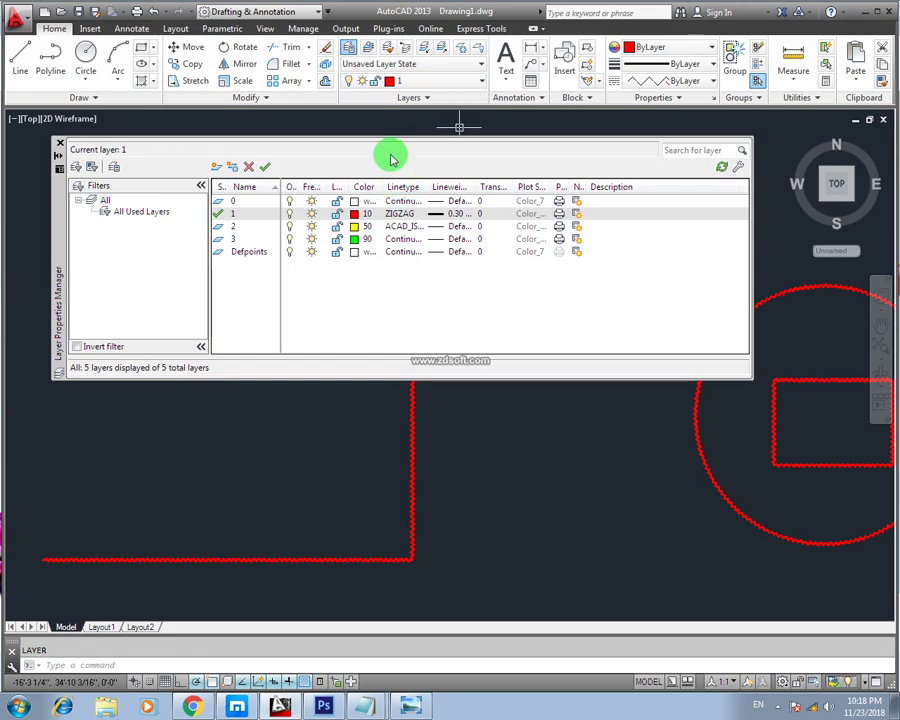
scroll(395, 246, "down", 2)
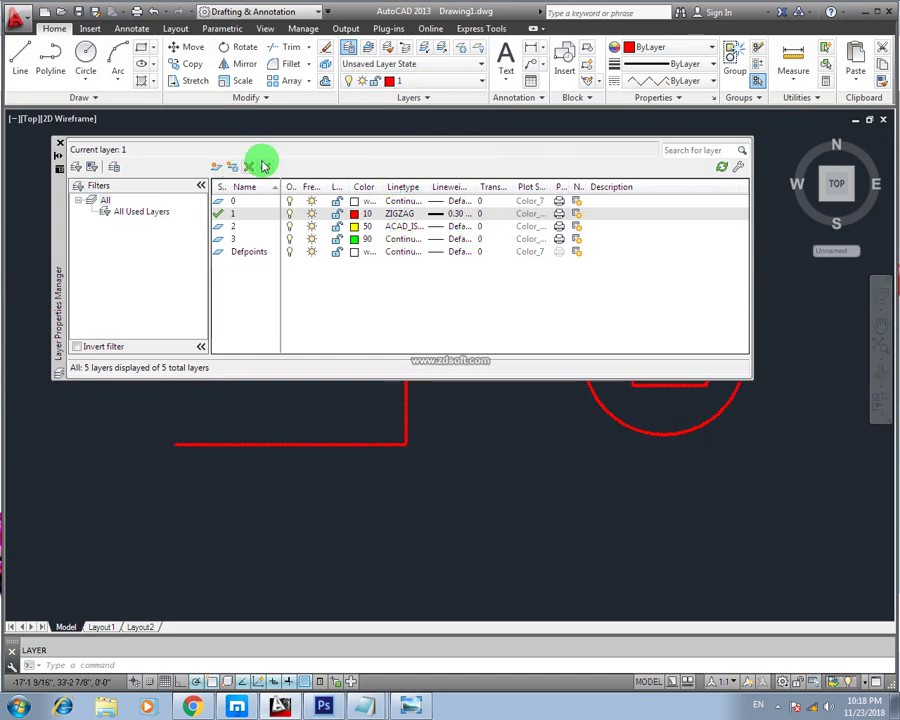
left_click(234, 226)
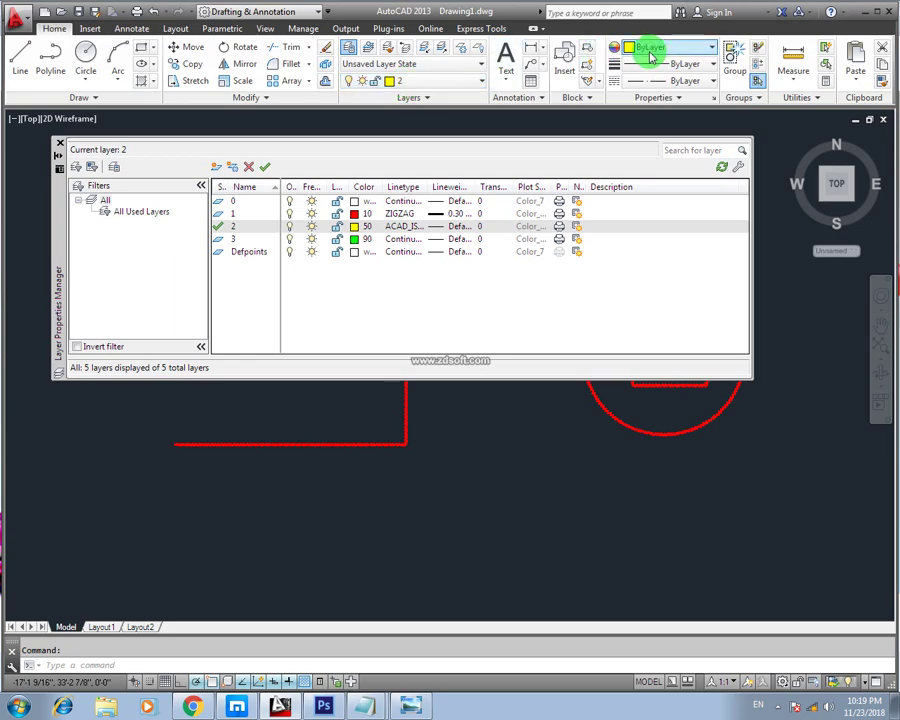
Close the layer manager and draw a yellow circle left of the zigzag with the default radius
left_click(59, 143)
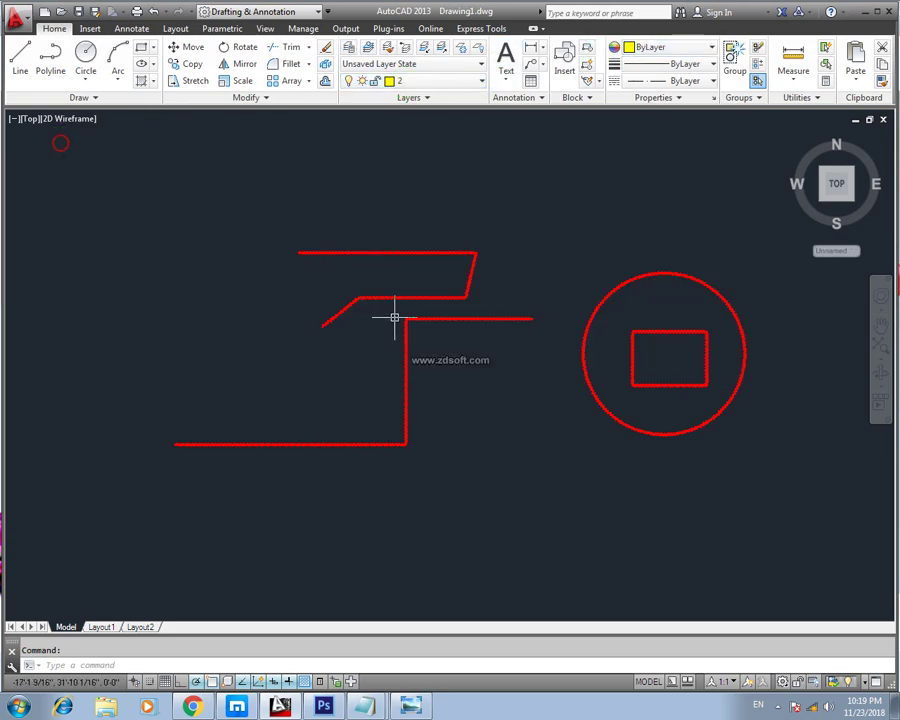
type("v")
key("Escape")
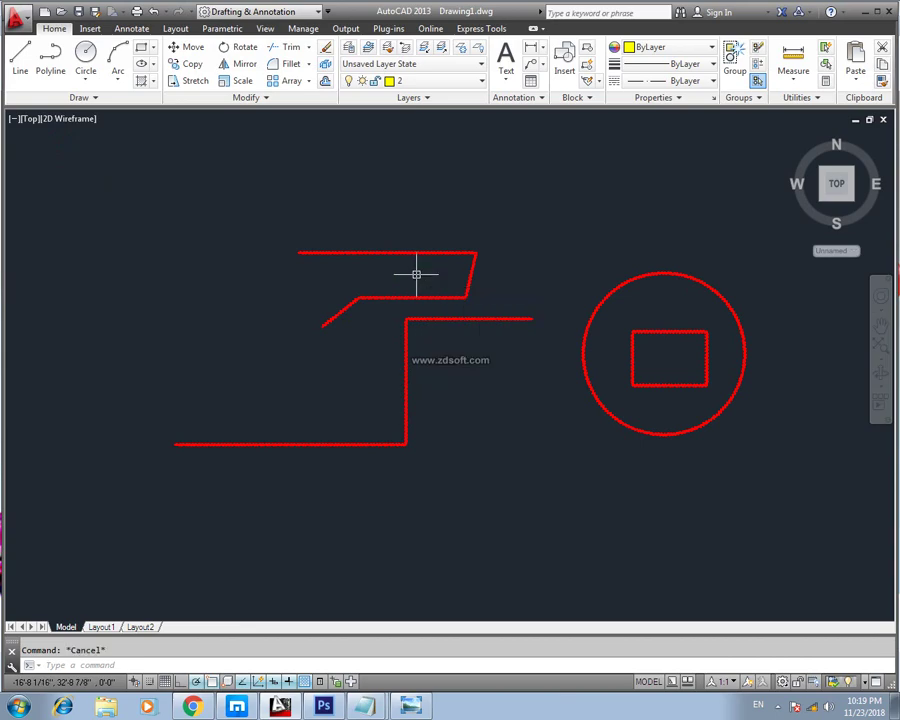
type("c")
key("Return")
left_click(185, 270)
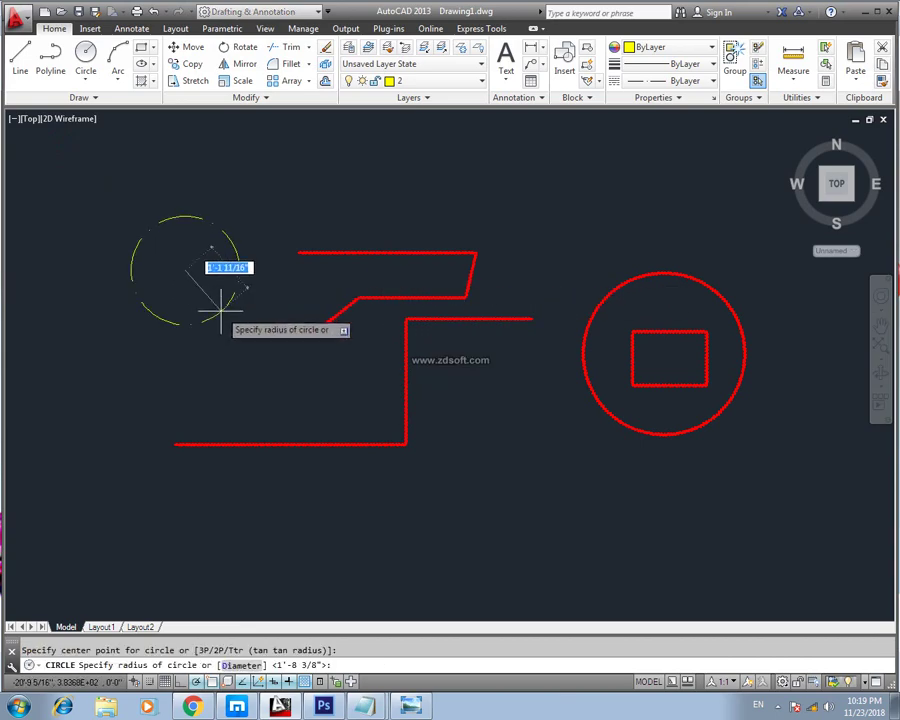
scroll(190, 248, "up", 3)
scroll(236, 216, "up", 3)
scroll(288, 180, "up", 1)
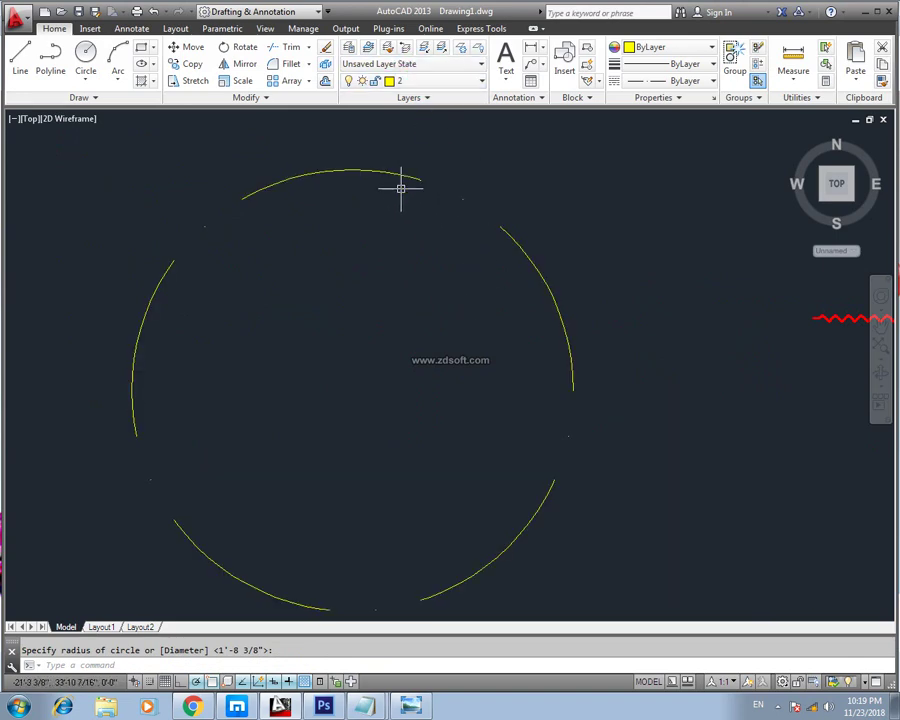
key("Escape")
Draw a rectangle with REC starting inside the yellow circle
type("rec")
key("Return")
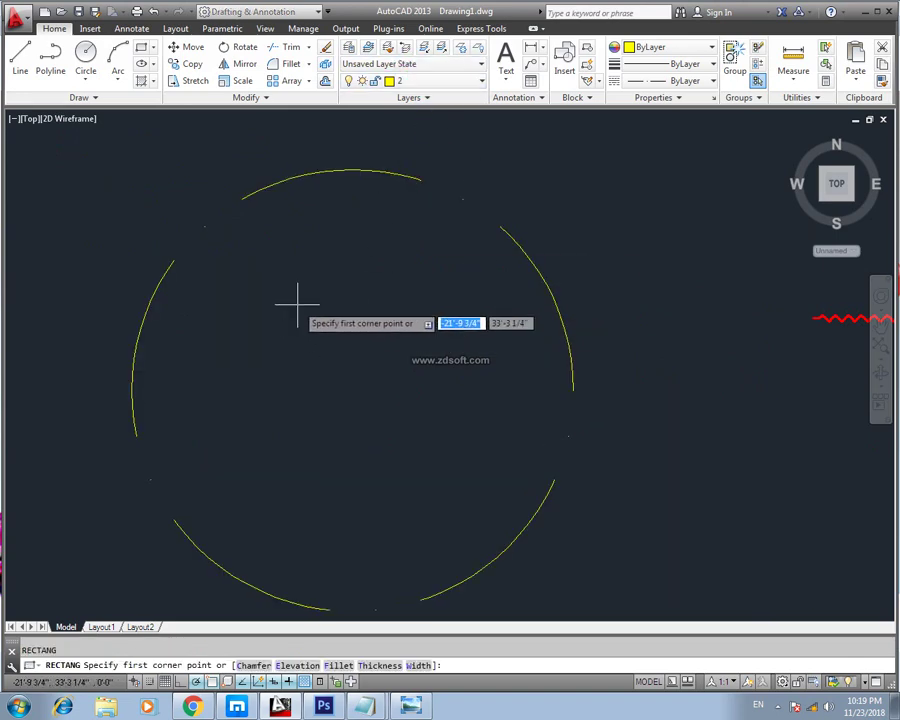
left_click(279, 303)
left_click(486, 413)
scroll(386, 312, "up", 2)
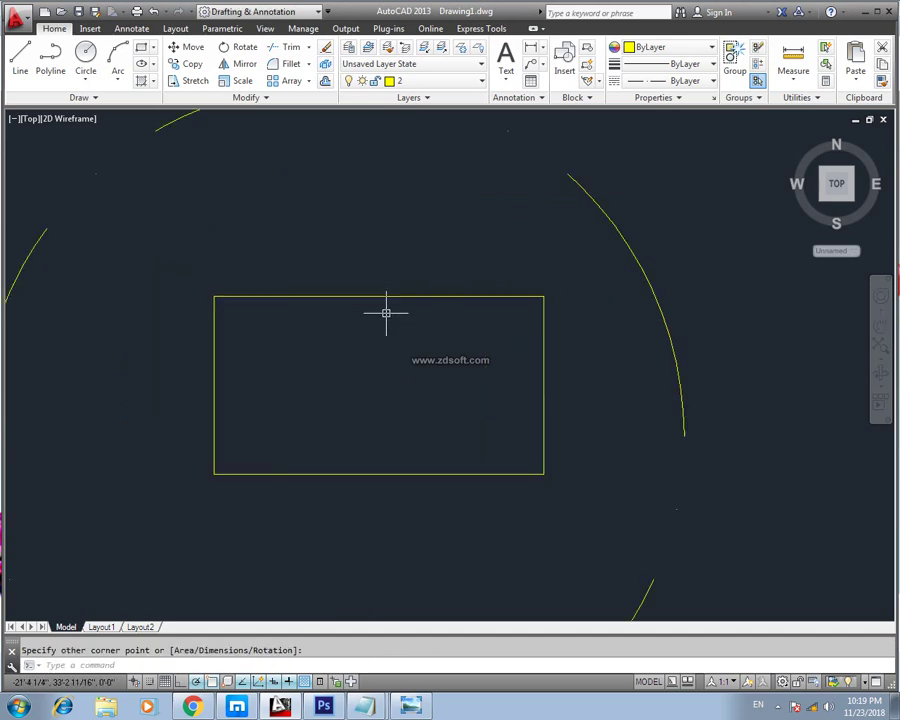
mouse_move(386, 310)
middle_mouse_down()
mouse_move(410, 238)
mouse_move(420, 286)
middle_mouse_up()
scroll(378, 259, "down", 2)
scroll(377, 259, "down", 2)
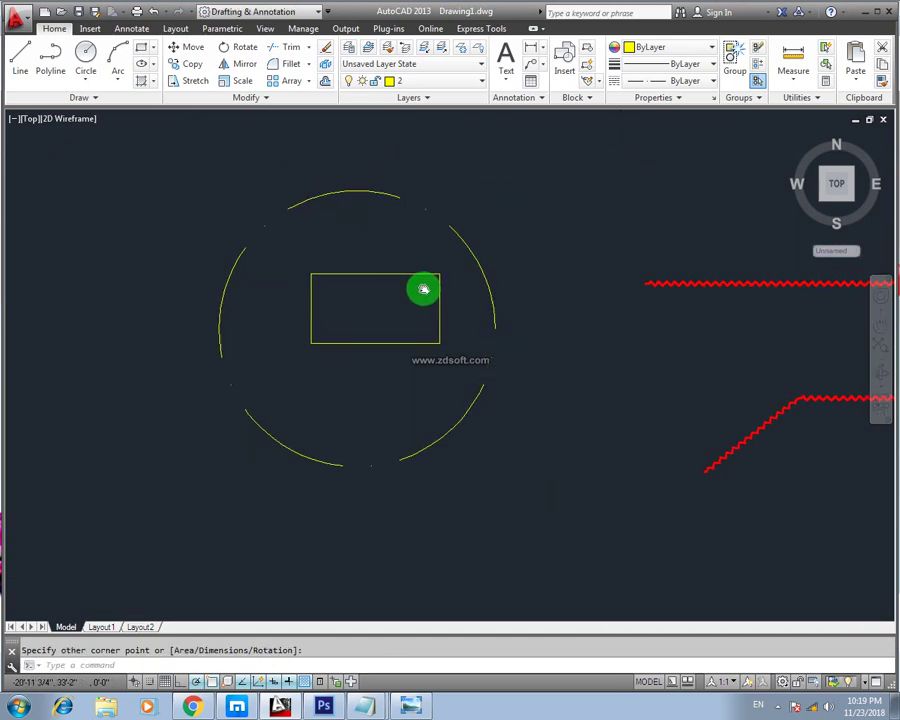
scroll(380, 262, "up", 5)
scroll(383, 267, "up", 7)
scroll(383, 267, "down", 5)
Erase that rectangle
left_click_drag(438, 295, 353, 328)
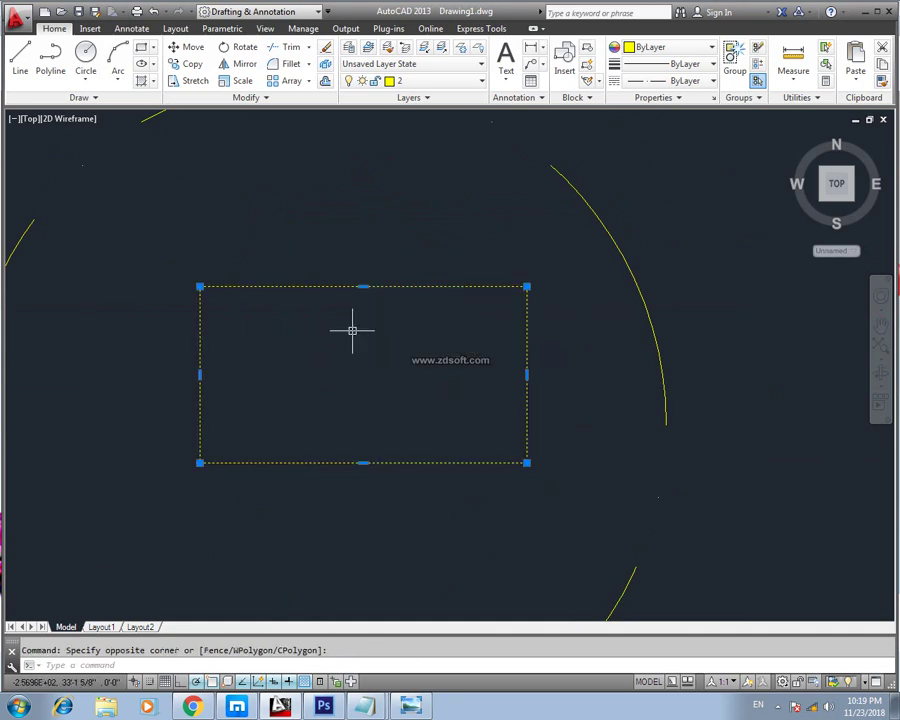
key("Delete")
scroll(375, 332, "down", 5)
middle_click_drag(375, 332, 338, 307)
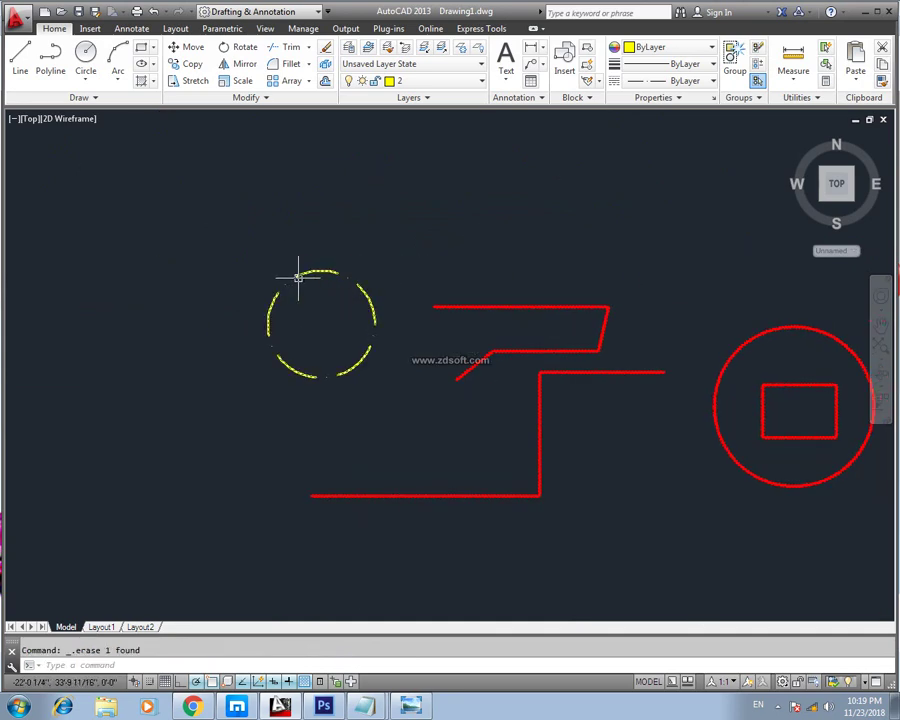
type("rec")
Draw a new yellow rectangle above the circle
key("Return")
left_click(234, 167)
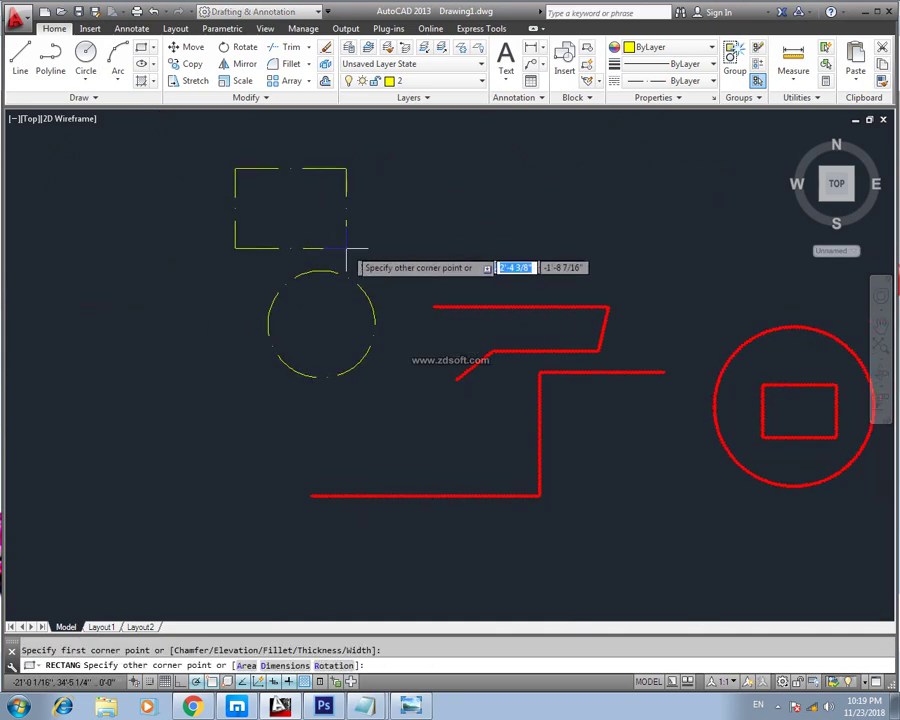
left_click(470, 241)
middle_click_drag(303, 222, 309, 249)
scroll(309, 249, "up", 5)
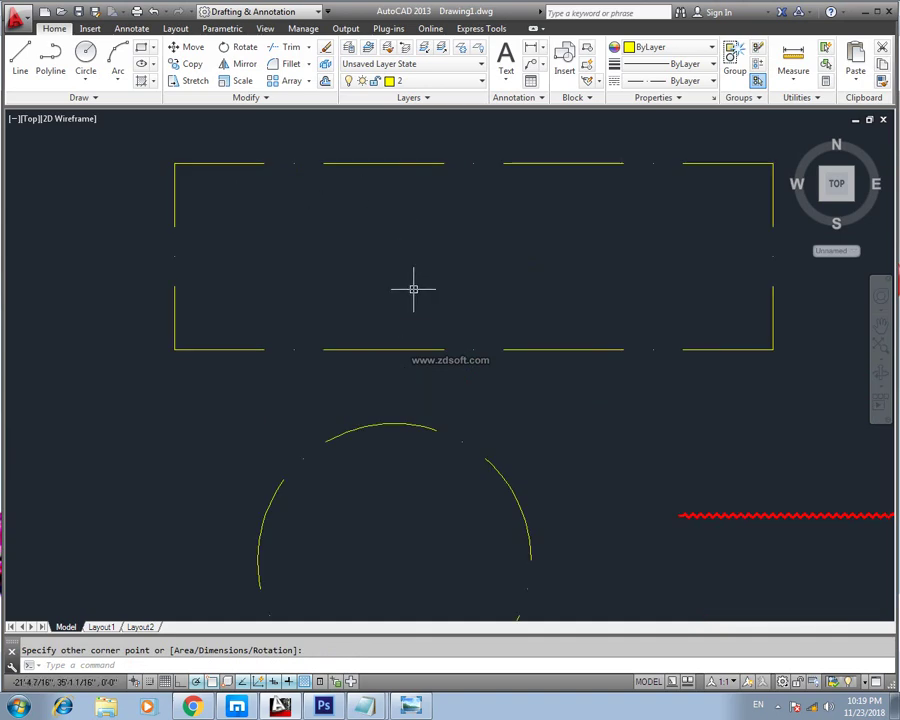
middle_click_drag(413, 289, 366, 283)
scroll(398, 223, "down", 3)
middle_click_drag(398, 223, 433, 277)
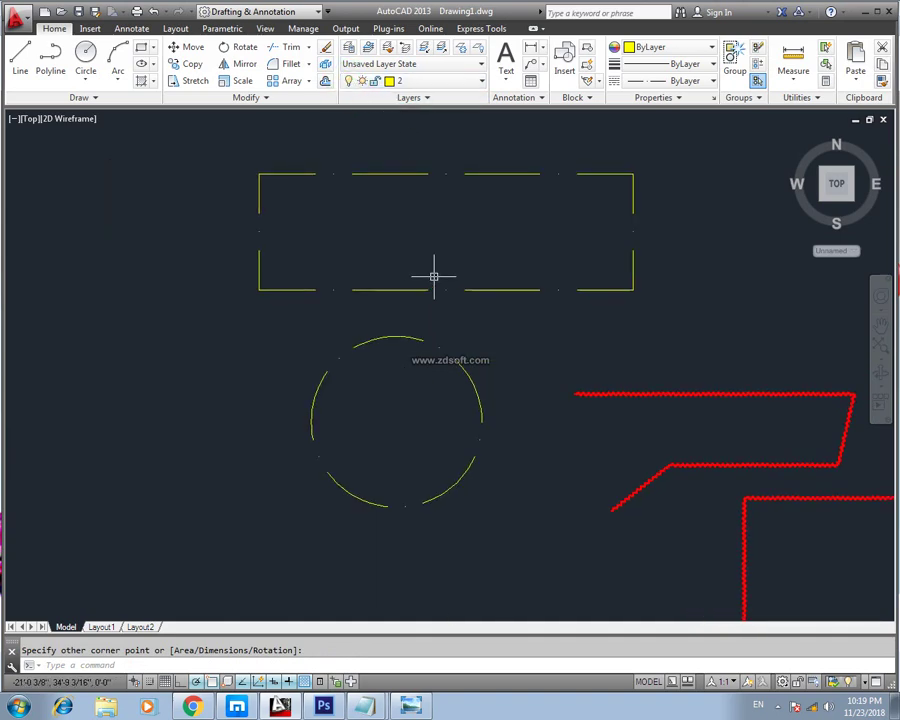
type("LA")
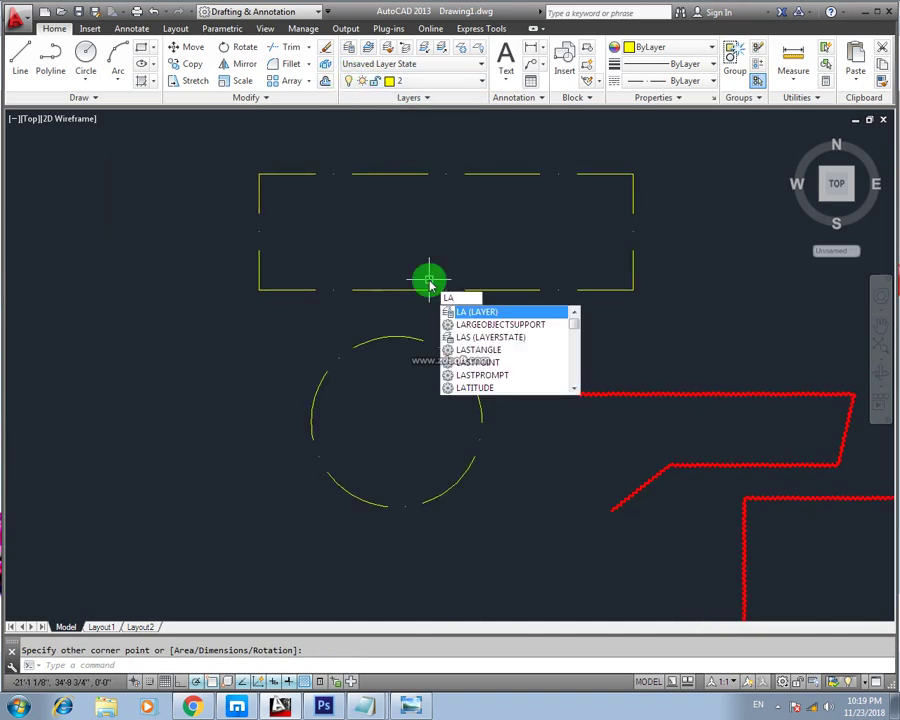
key("Return")
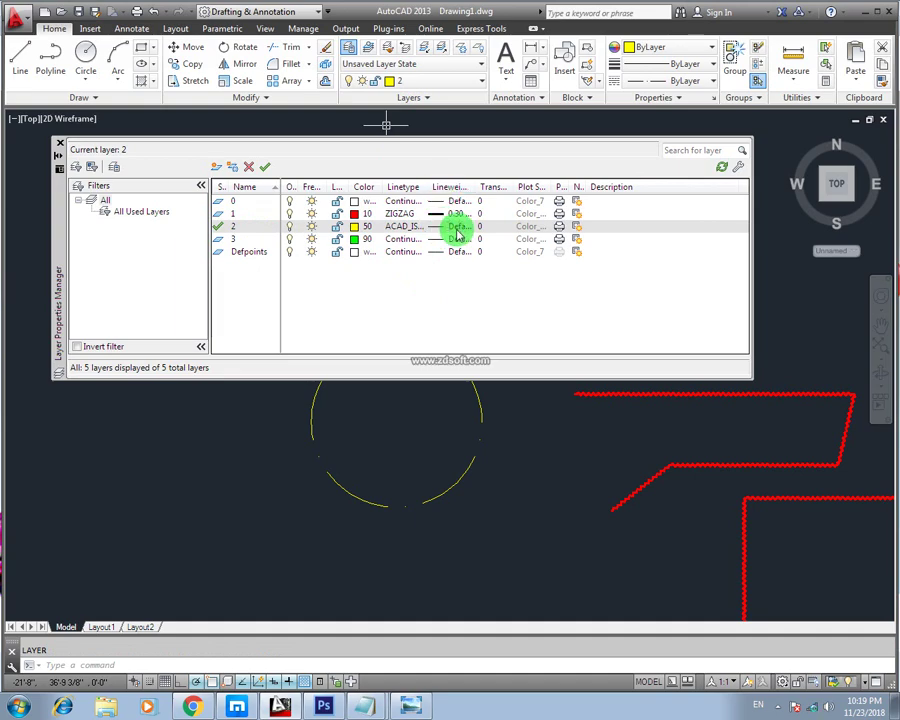
left_click(480, 401)
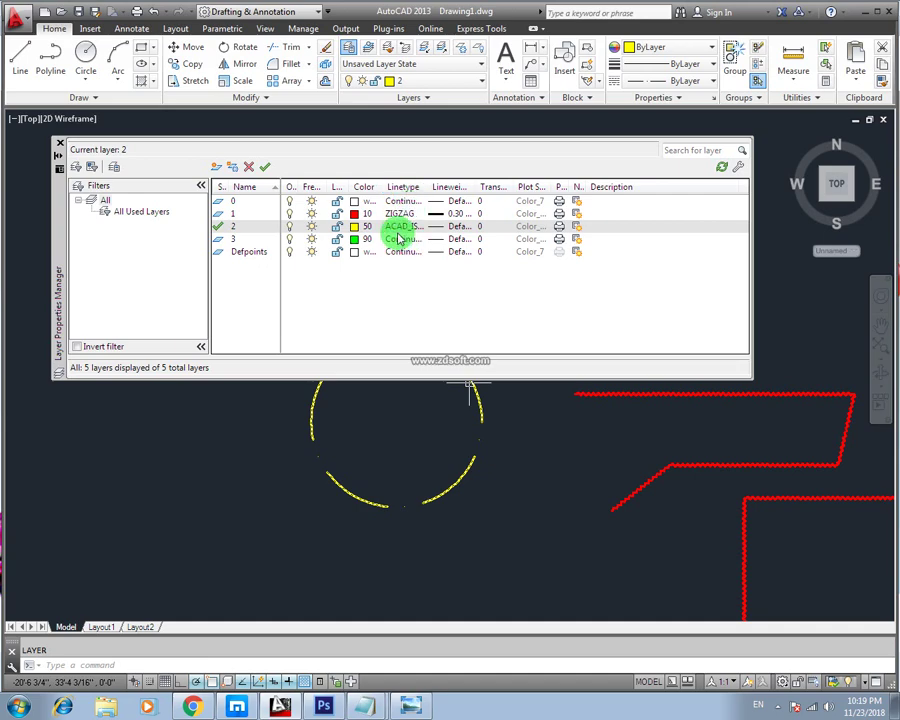
left_click(400, 227)
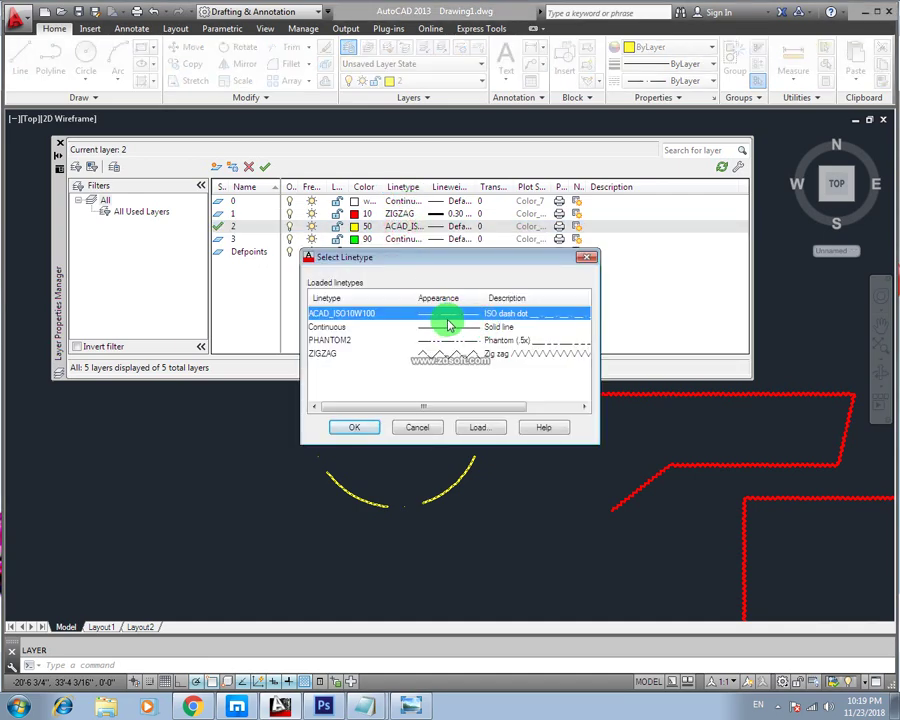
left_click(354, 427)
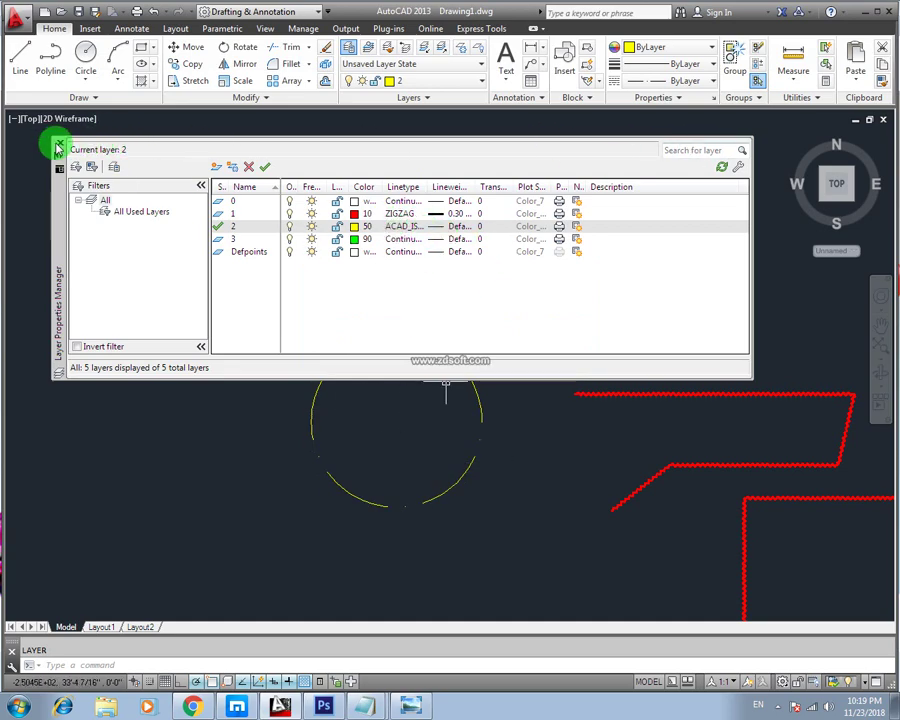
left_click(59, 143)
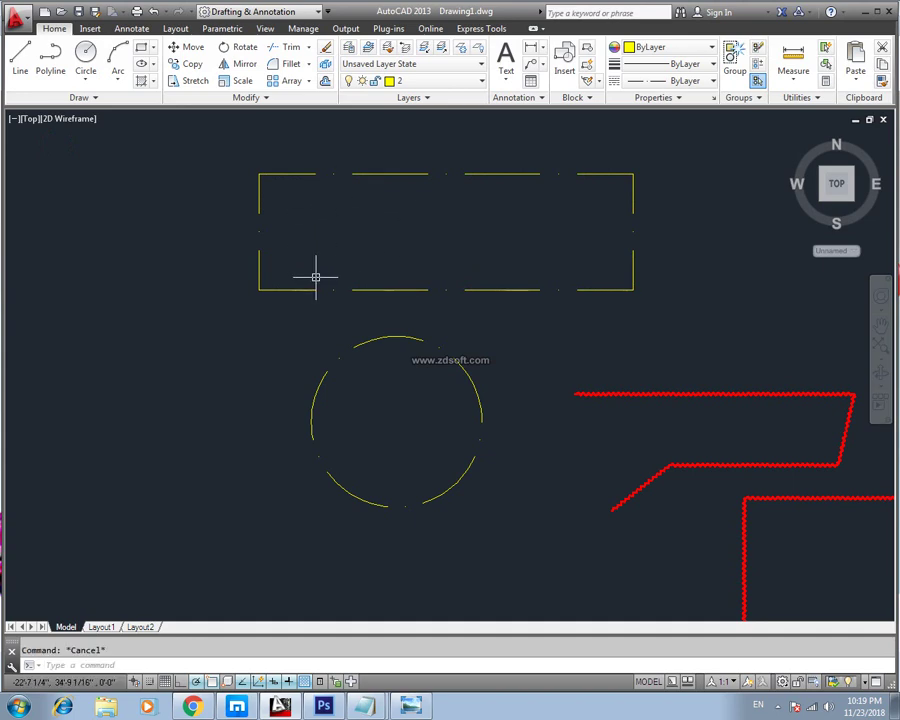
type("l")
key("Return")
Draw an L-shaped yellow line left of the circle, 2' across then 3' down
left_click(89, 310)
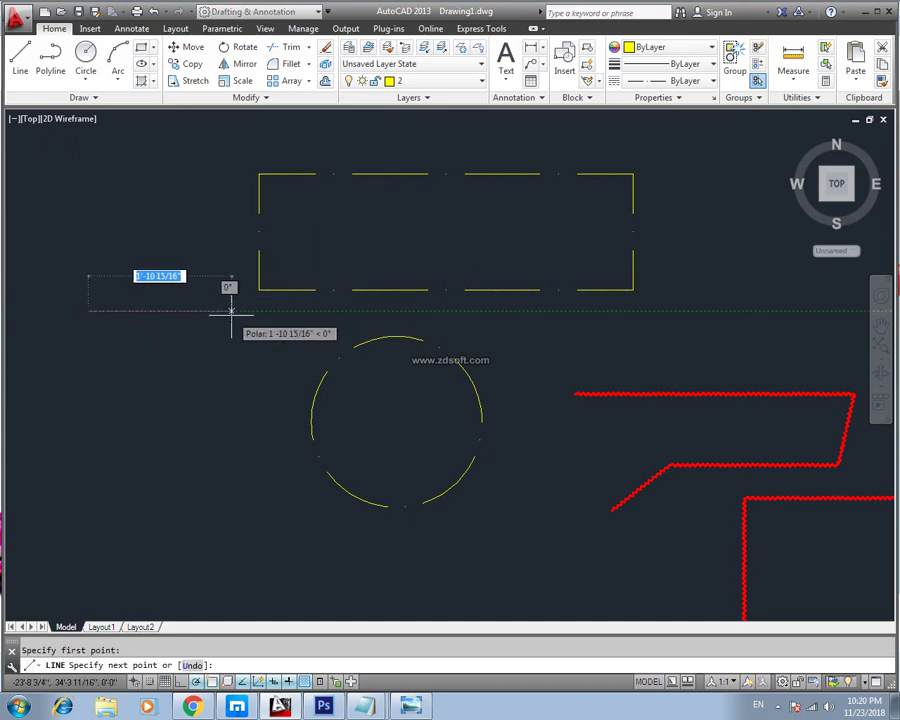
left_click(231, 310)
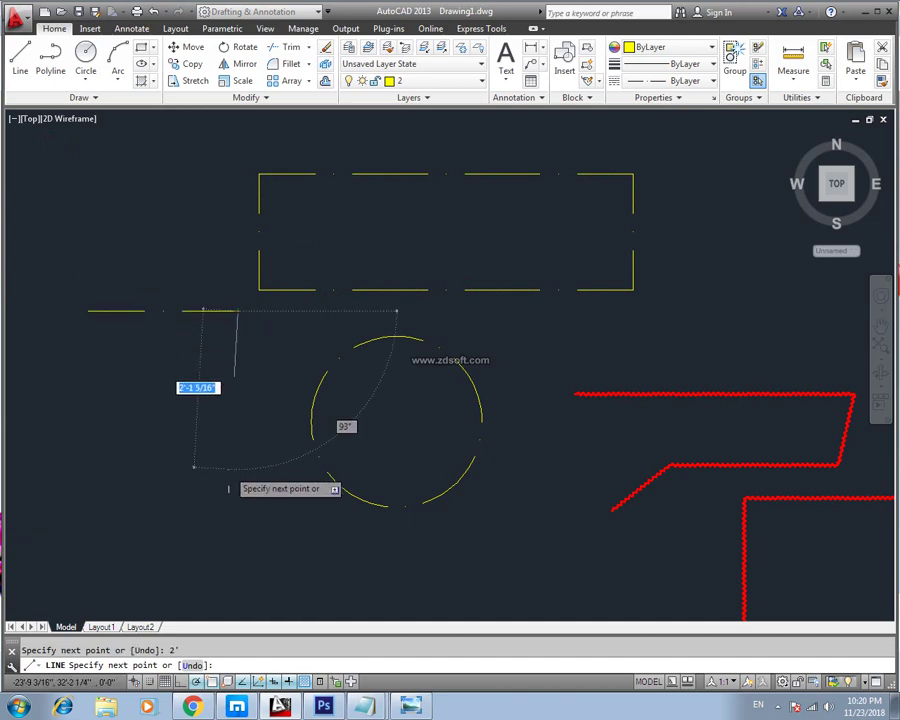
left_click(227, 480)
left_click(228, 480)
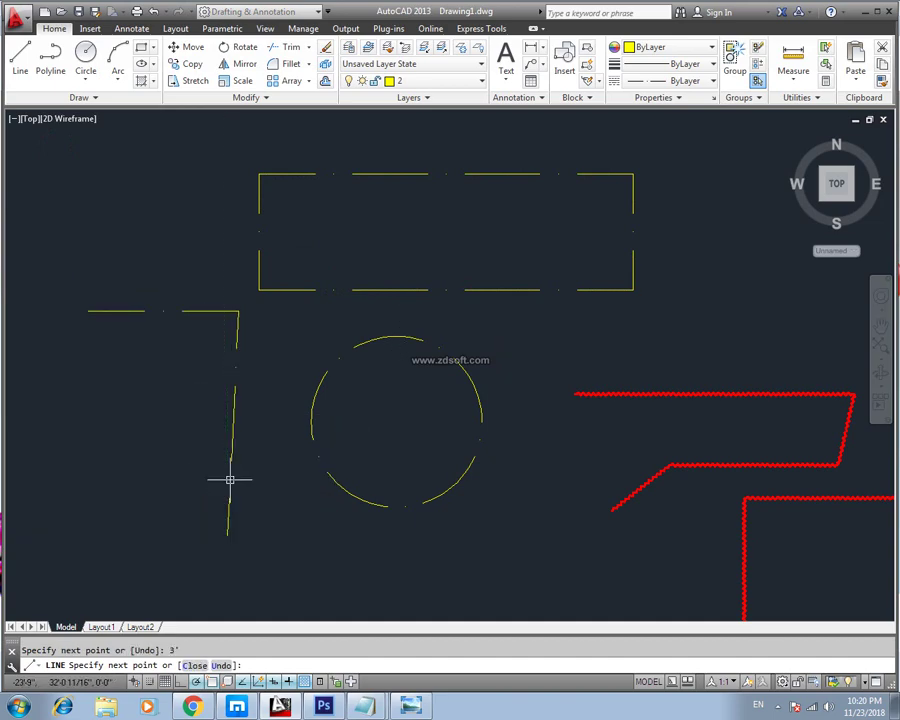
key("Escape")
middle_click_drag(452, 405, 420, 355)
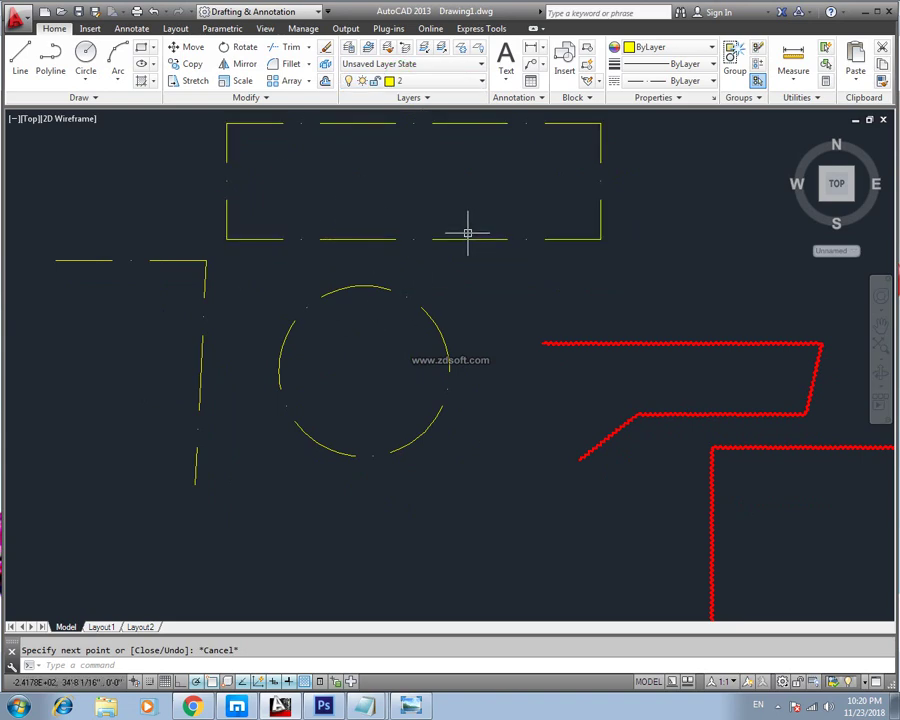
key("Escape")
Make layer 3 (green) current in the Layer Properties Manager, then close it
left_click(373, 100)
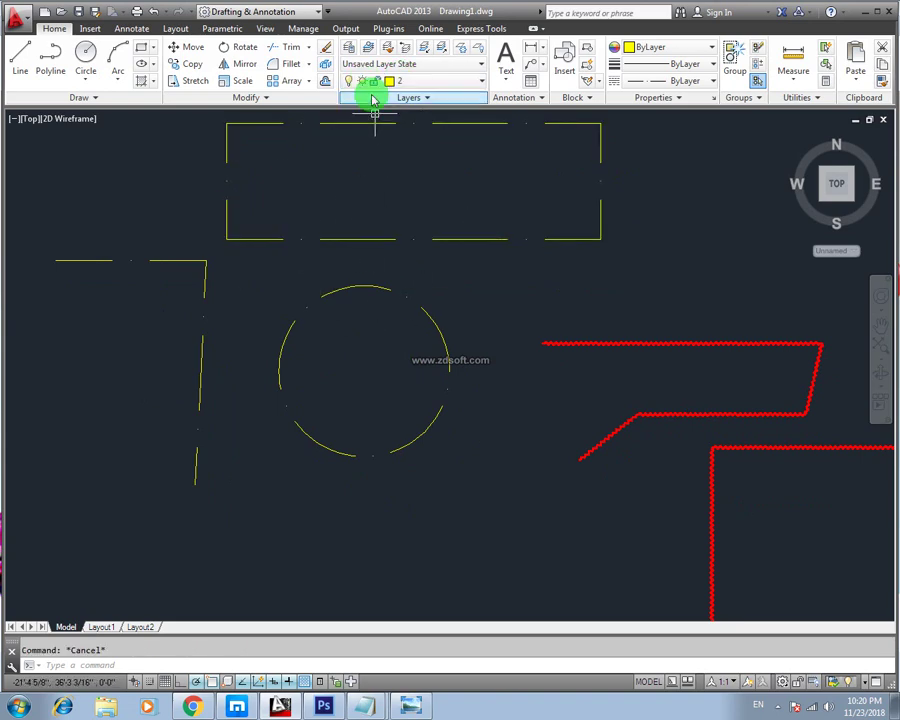
left_click(411, 150)
type("LA")
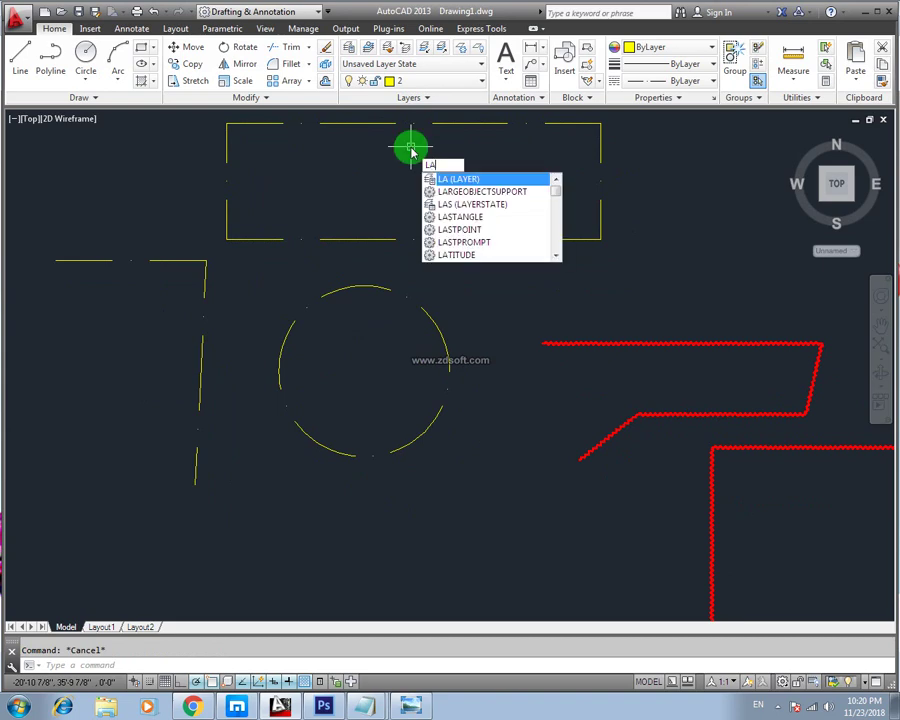
key("Return")
left_click(331, 239)
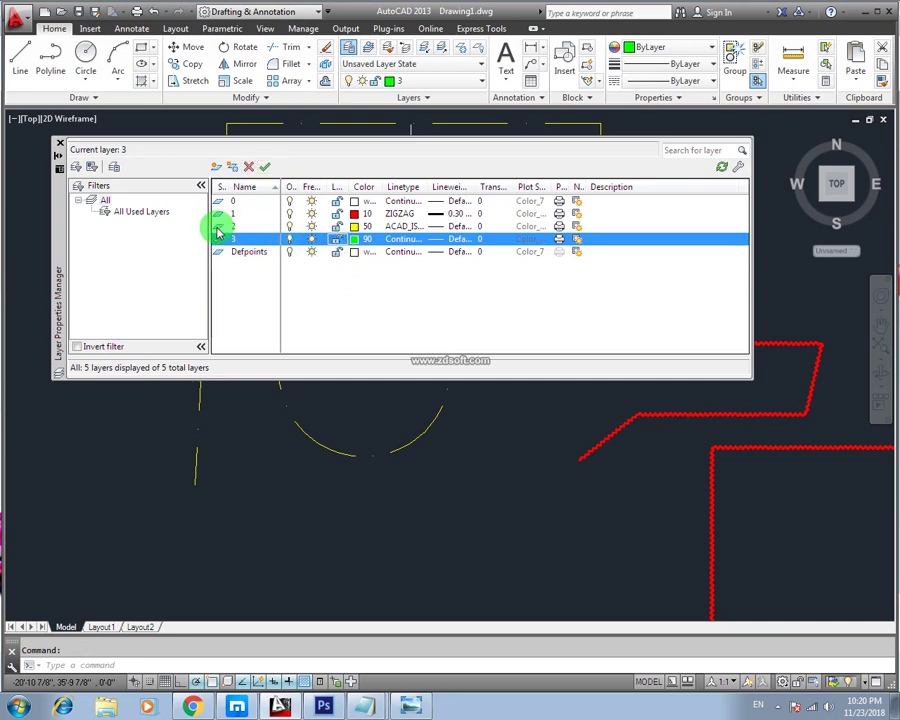
left_click(59, 143)
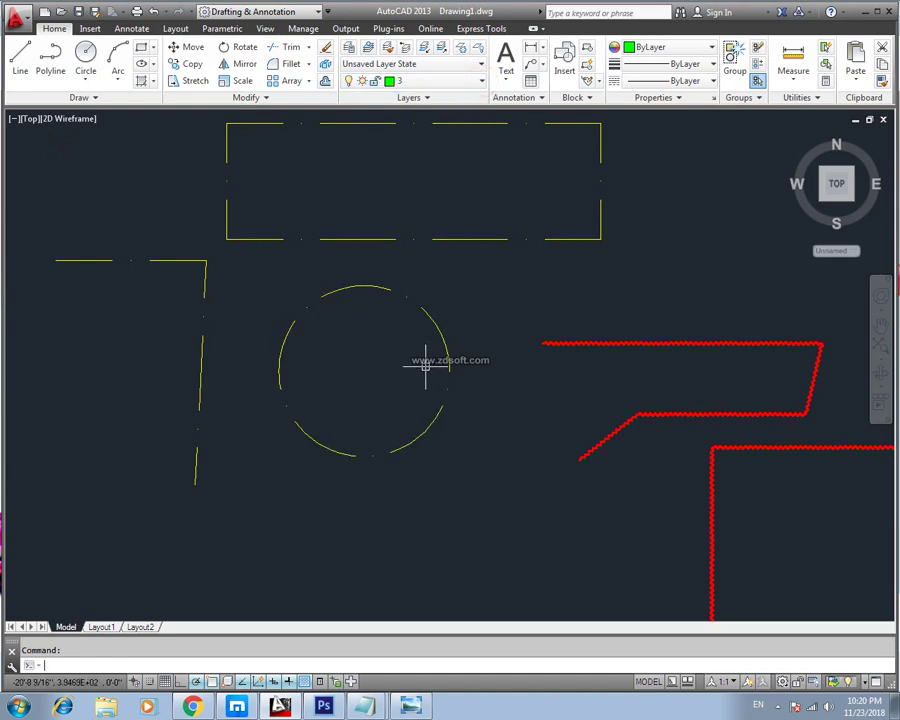
Draw a green circle left of the red zigzag
type("c")
key("Return")
middle_click_drag(458, 492, 374, 362)
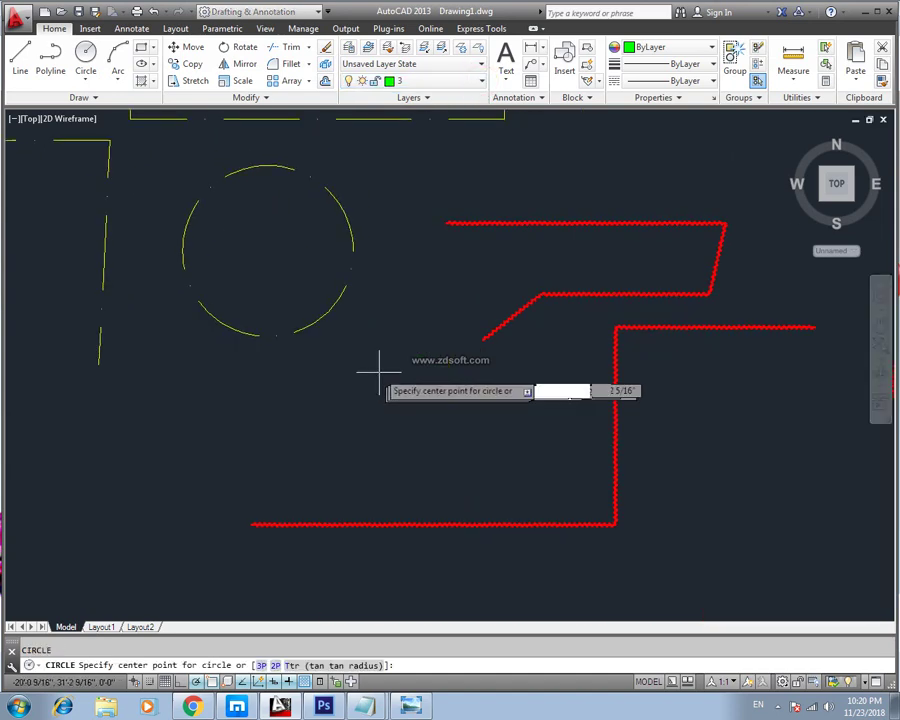
left_click(389, 375)
left_click(396, 410)
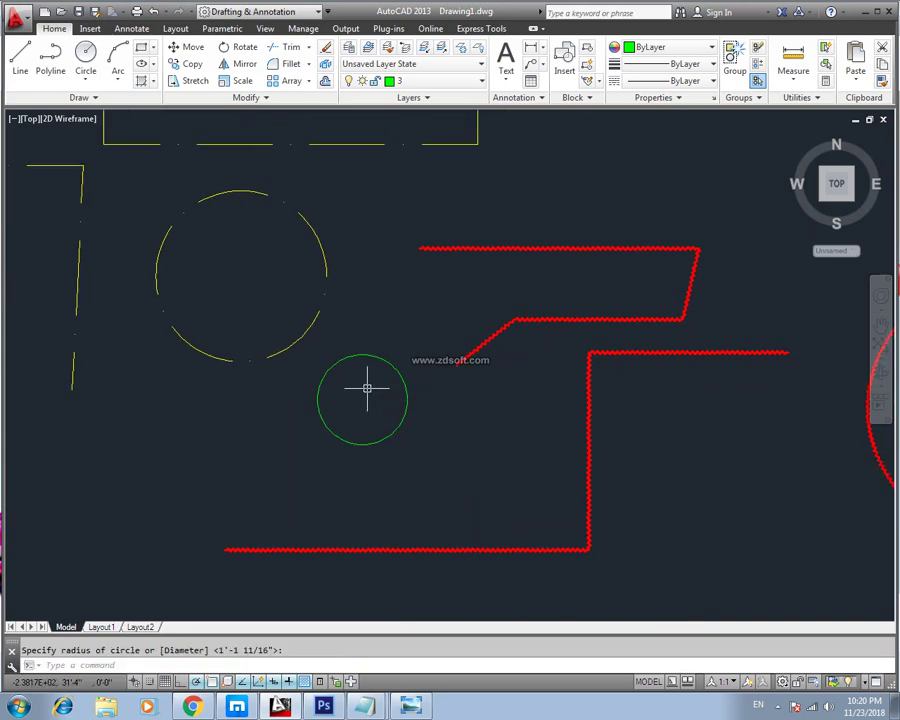
scroll(364, 384, "up", 8)
scroll(347, 379, "up", 2)
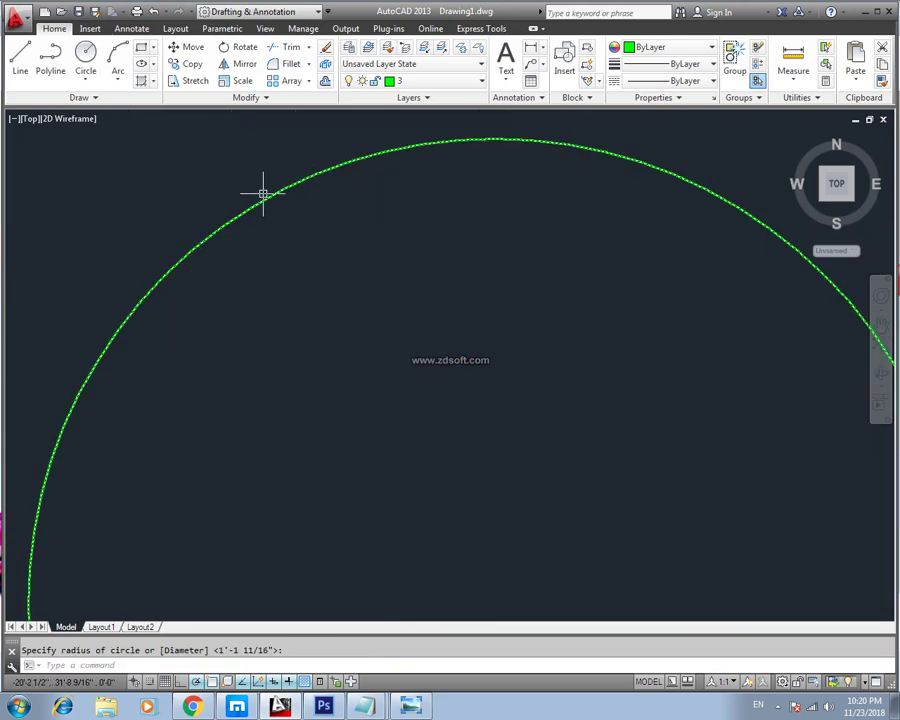
scroll(305, 270, "down", 5)
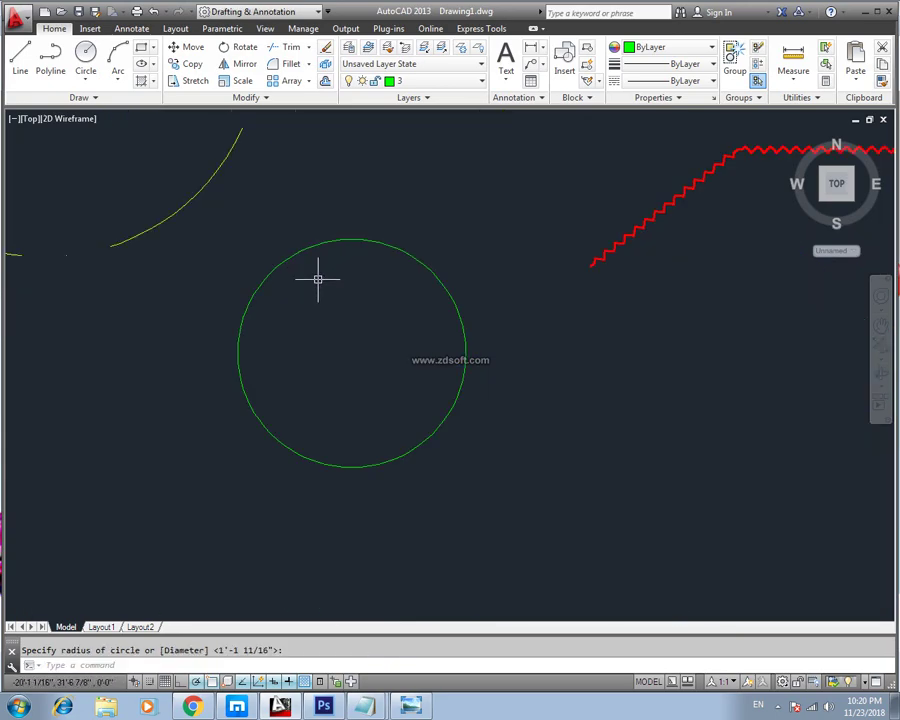
key("Escape")
Draw a closed line outline around the green circle with a small notch on top
type("l")
key("Return")
left_click(292, 194)
left_click(377, 194)
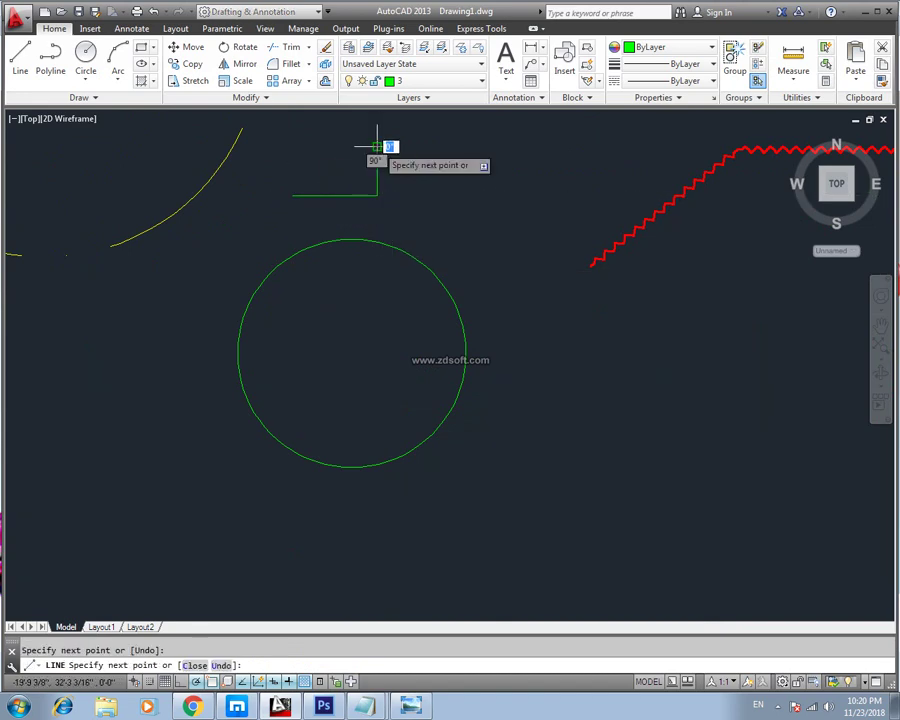
left_click(377, 147)
left_click(447, 147)
left_click(447, 214)
left_click(506, 214)
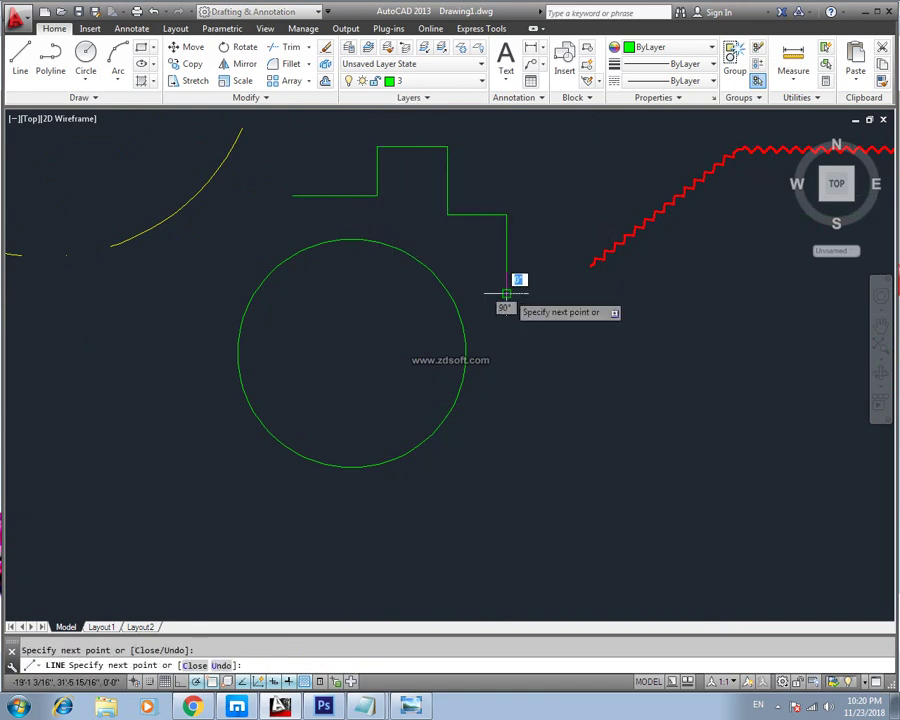
left_click(506, 365)
left_click(456, 537)
left_click(298, 515)
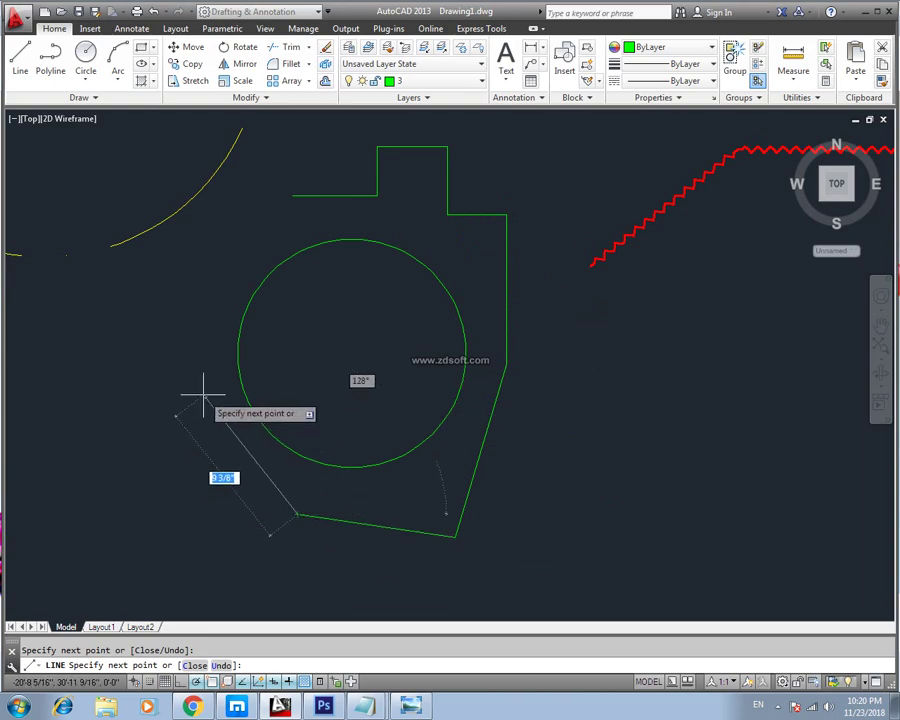
left_click(203, 392)
left_click(203, 275)
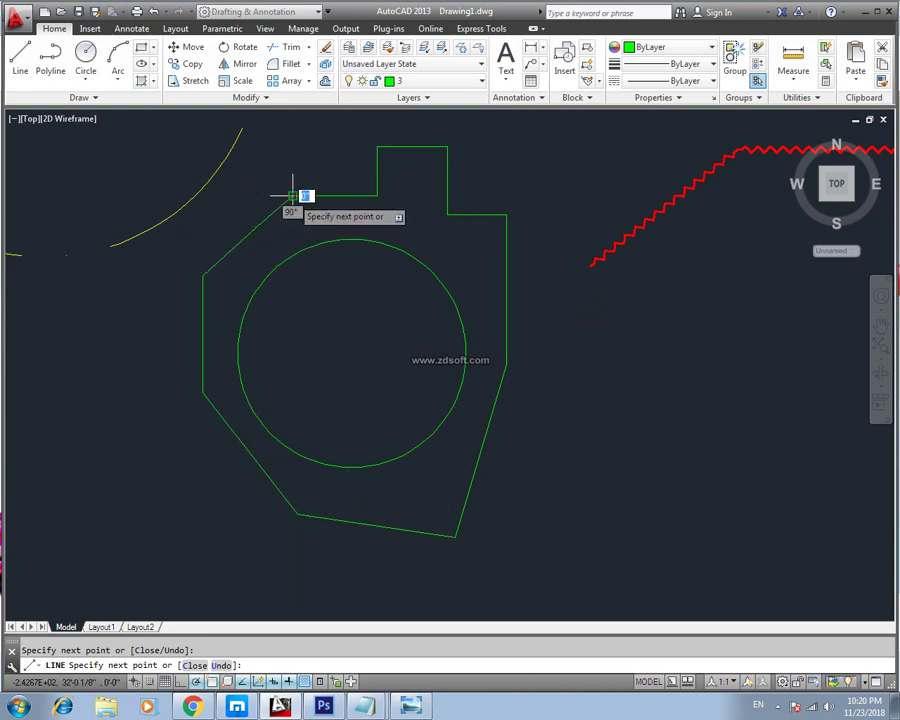
left_click(292, 194)
key("Escape")
Zoom and pan to review the green shapes beside the red circle and rectangle
scroll(353, 374, "down", 3)
middle_click_drag(430, 430, 556, 385)
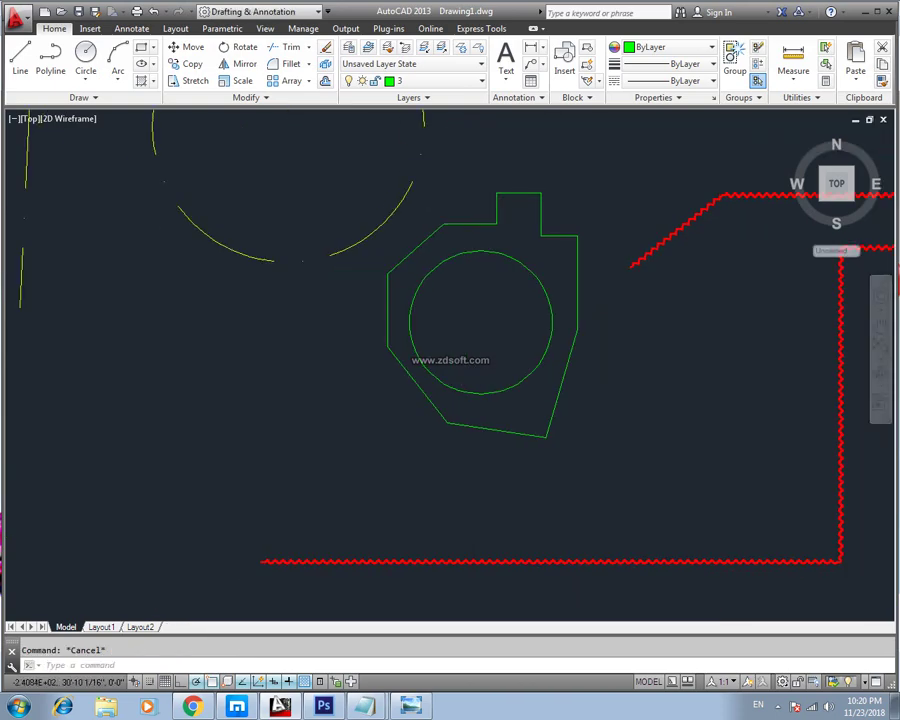
scroll(317, 438, "down", 2)
scroll(440, 402, "down", 2)
mouse_move(440, 402)
middle_mouse_down()
mouse_move(402, 373)
mouse_move(371, 424)
middle_mouse_up()
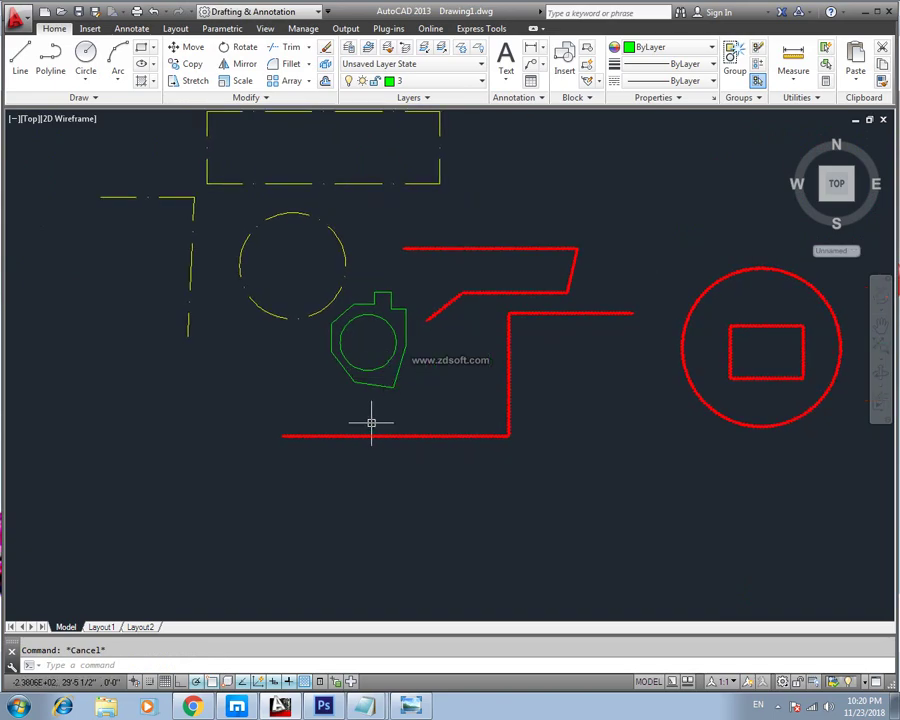
scroll(377, 340, "up", 2)
middle_click_drag(376, 297, 349, 323)
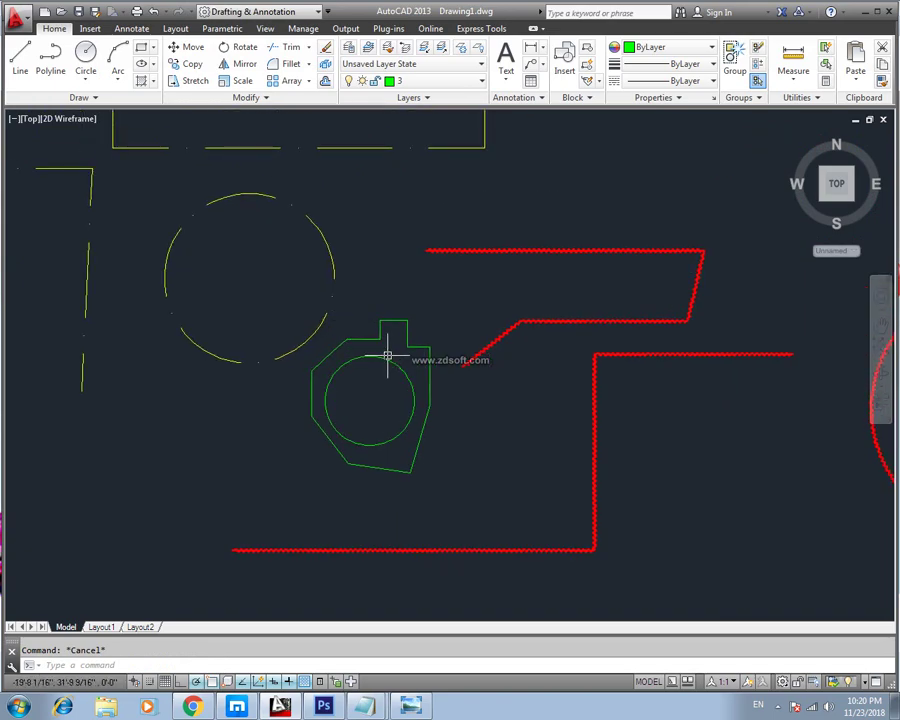
mouse_move(369, 383)
middle_mouse_down()
mouse_move(428, 348)
mouse_move(415, 385)
middle_mouse_up()
scroll(428, 350, "down", 2)
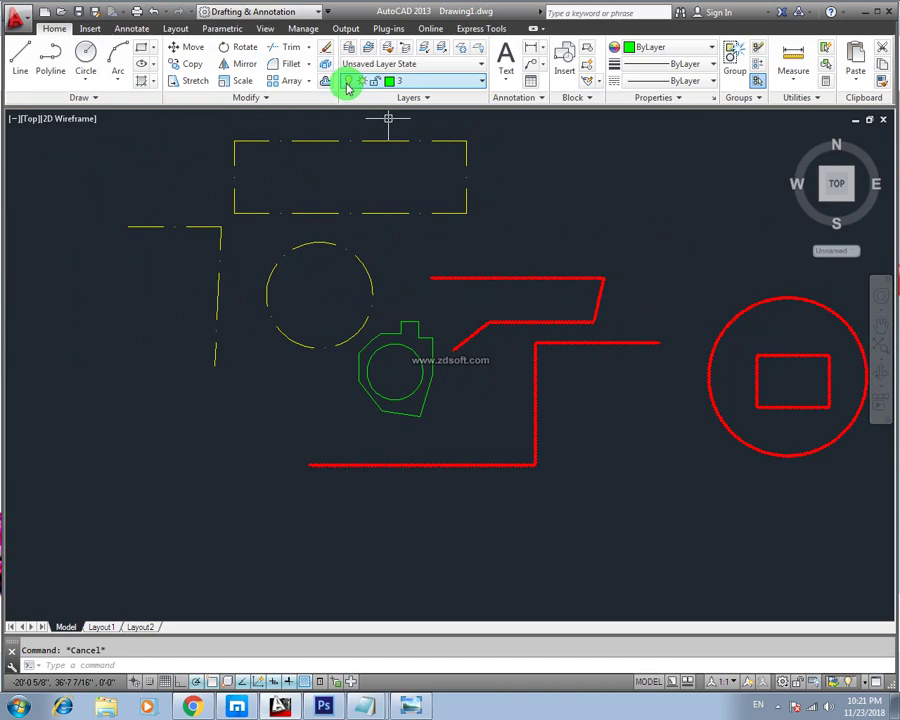
In the Layer Properties Manager, make layer 1 current and switch it off, hiding the red objects
left_click(346, 84)
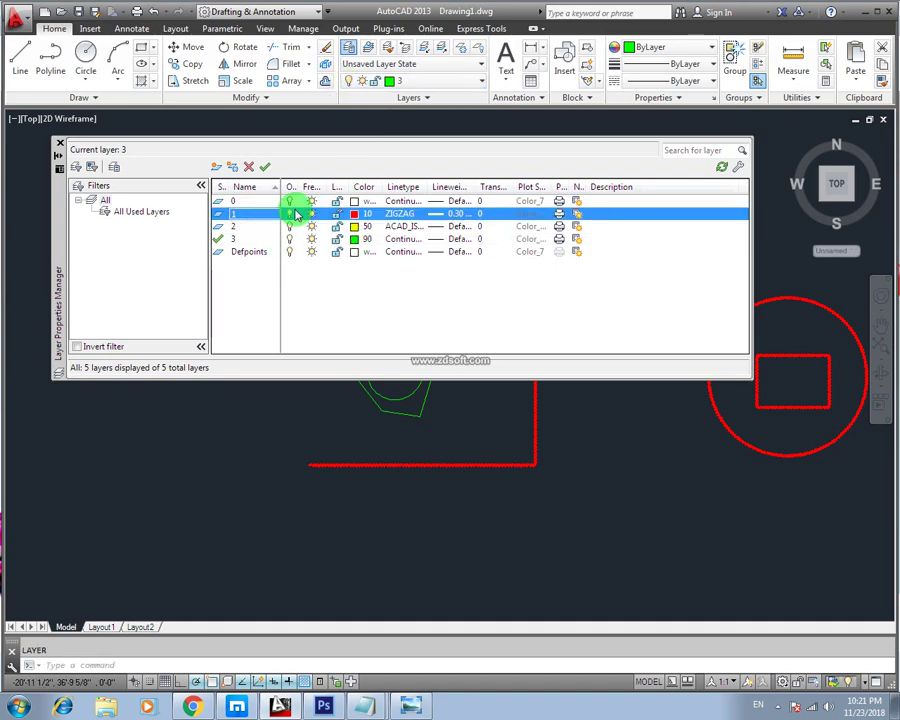
left_click_drag(298, 187, 414, 187)
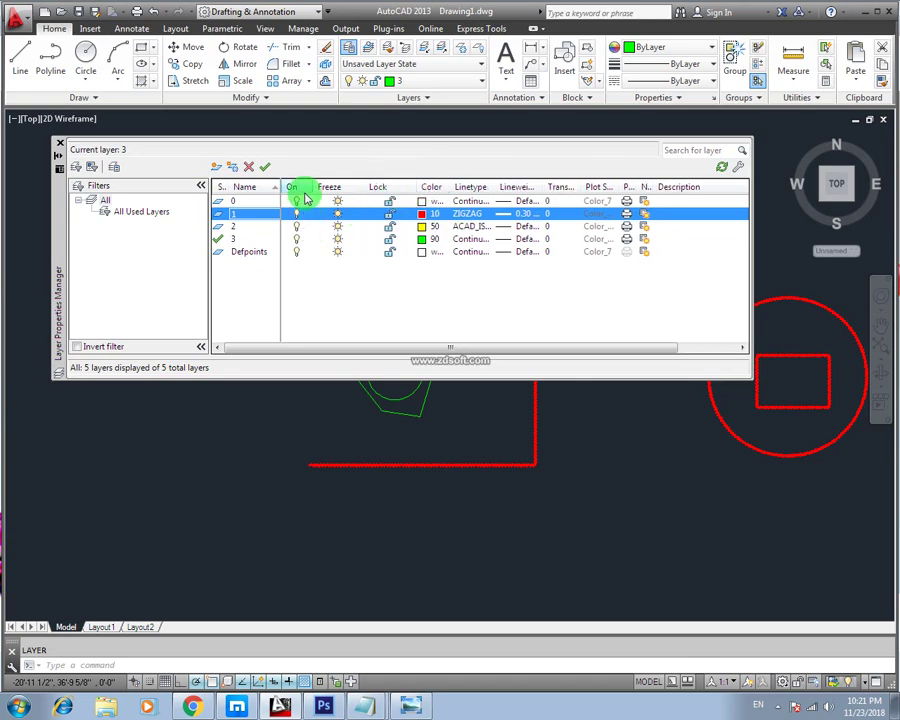
mouse_move(311, 187)
left_mouse_down()
mouse_move(331, 187)
mouse_move(311, 187)
left_mouse_up()
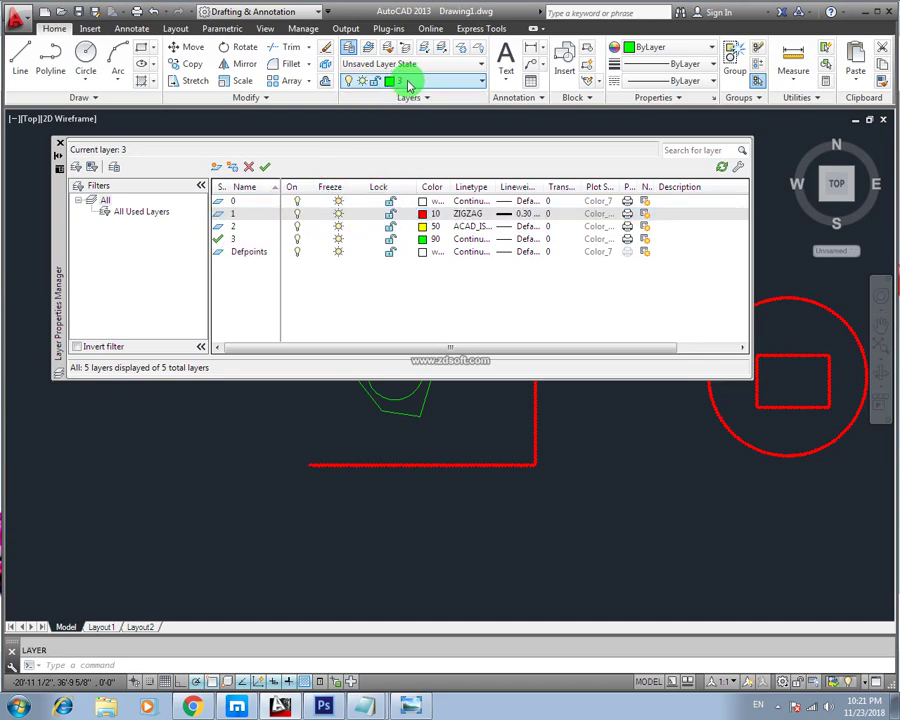
left_click(238, 215)
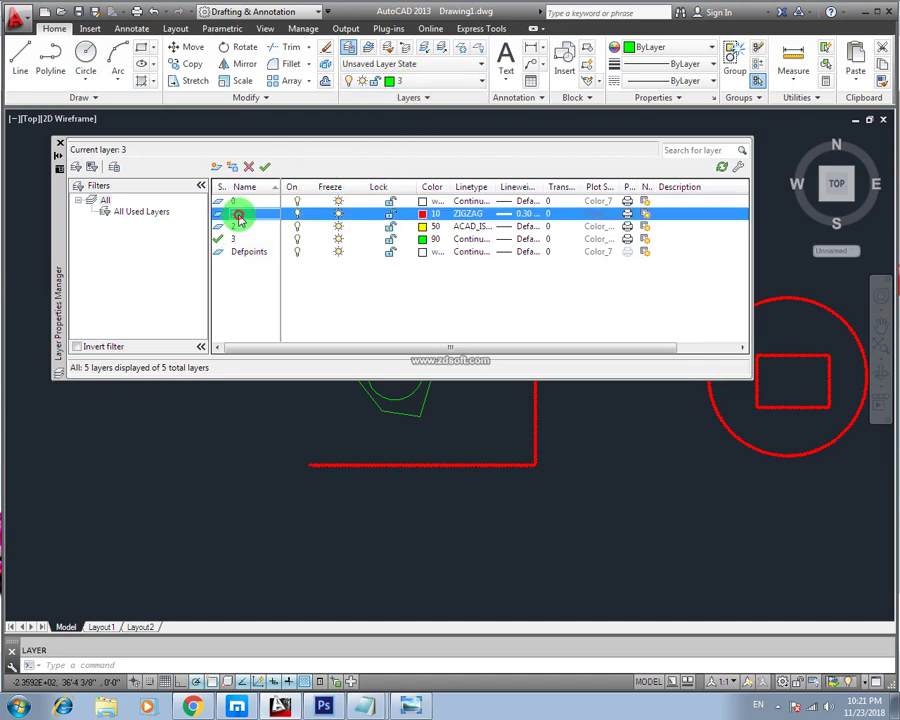
left_click(265, 166)
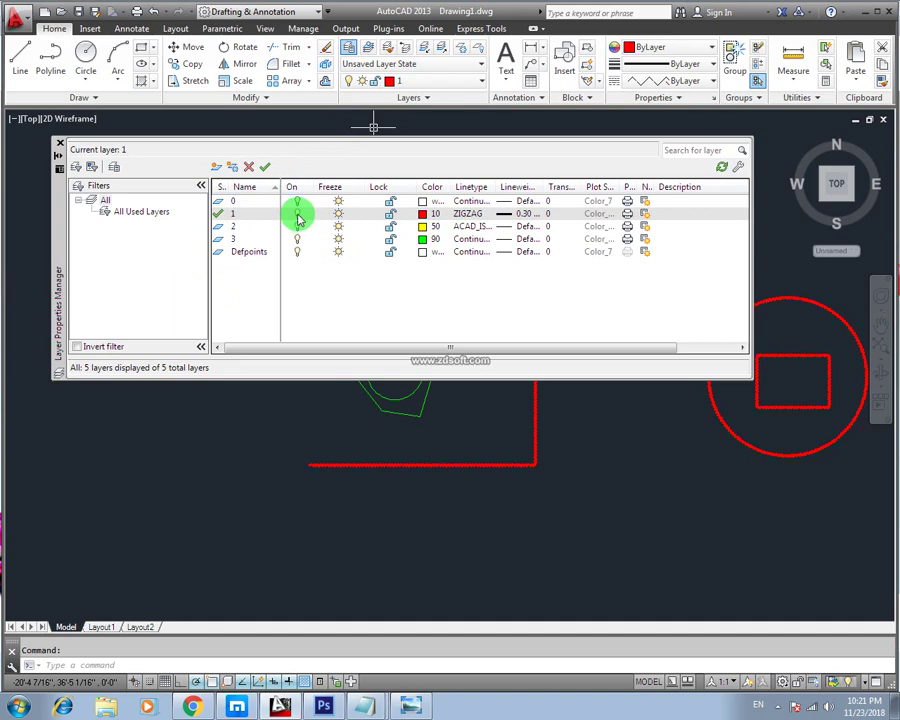
left_click(298, 216)
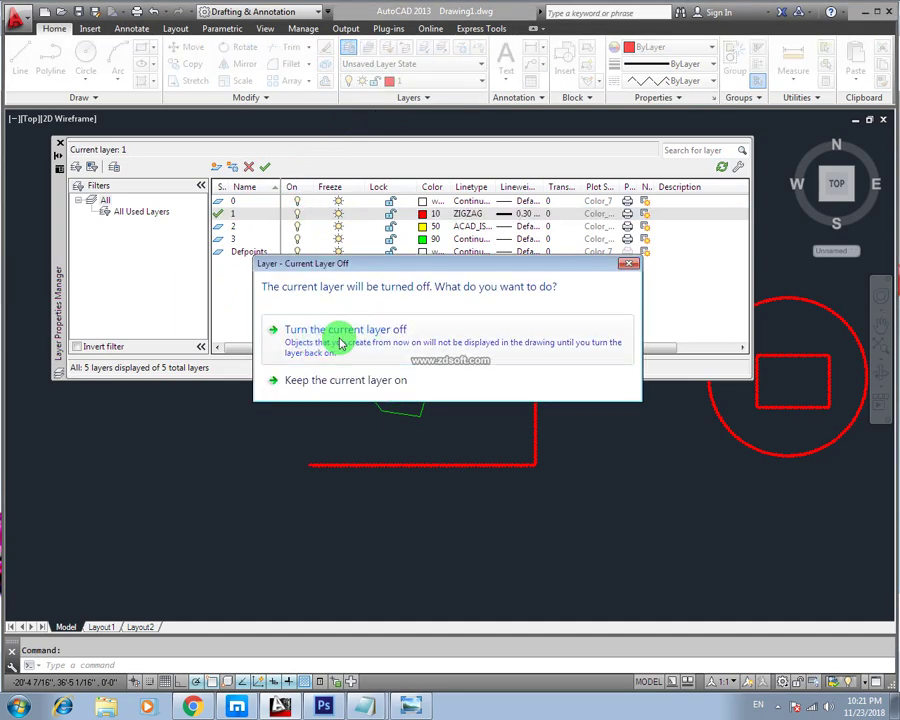
left_click(372, 341)
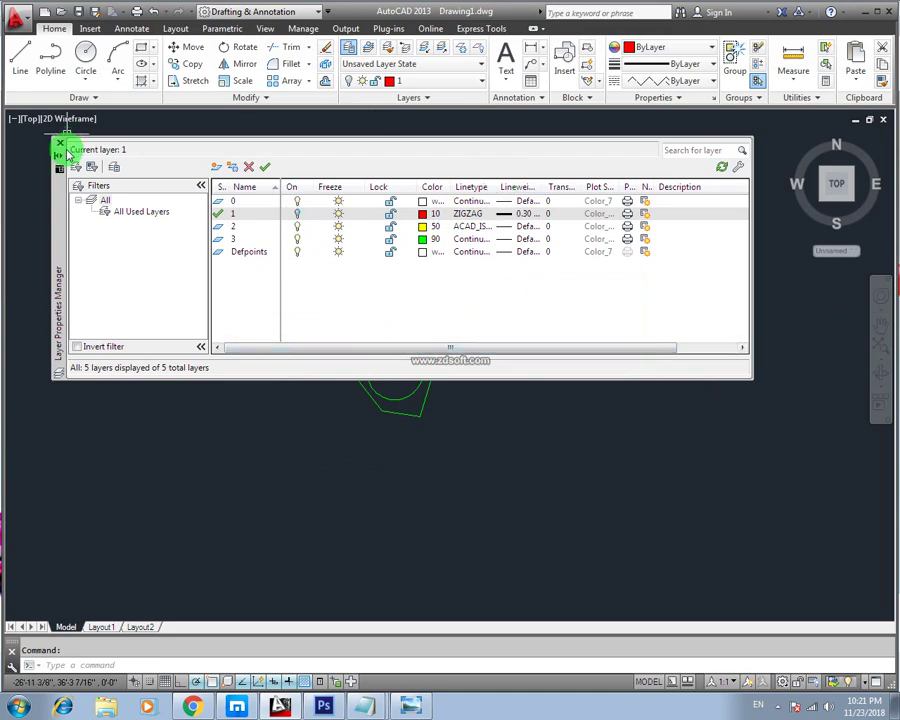
Close the layer manager, zoom out and pan left to show empty space
left_click(59, 143)
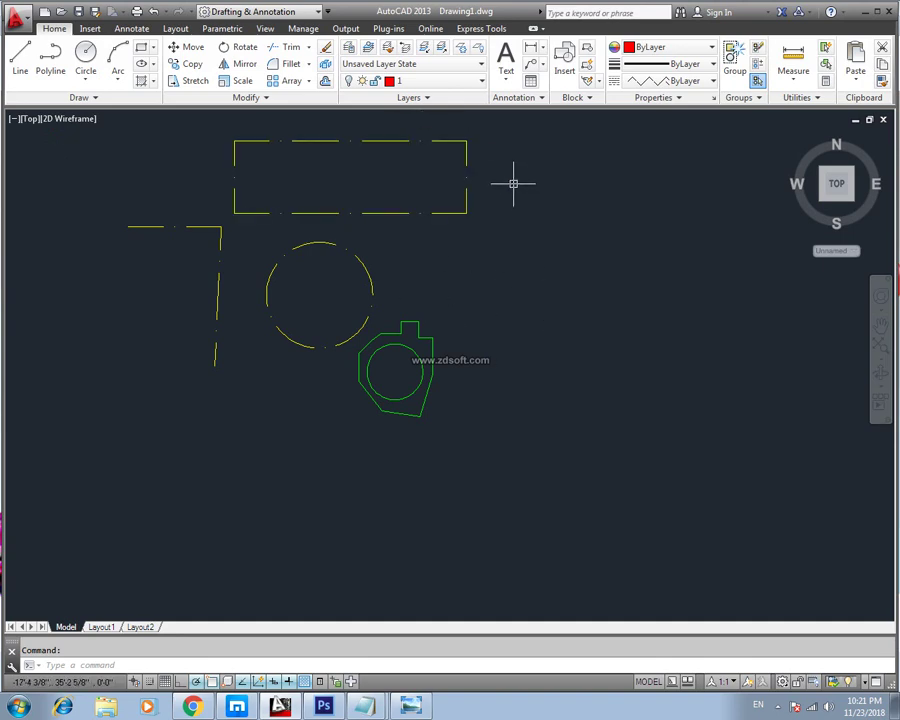
scroll(524, 297, "down", 2)
middle_click_drag(524, 297, 424, 297)
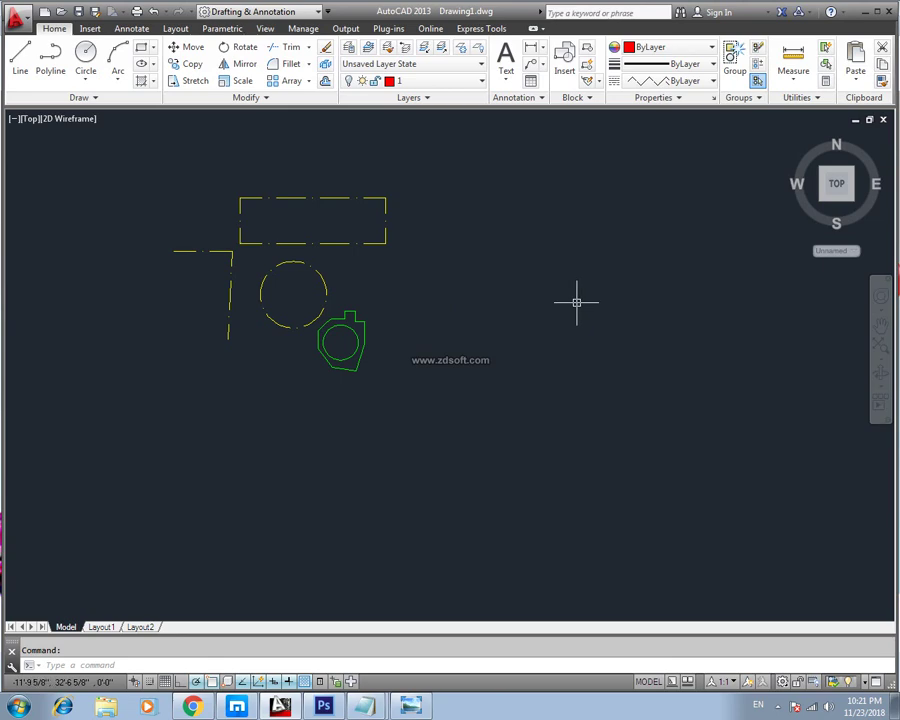
Draw a three-point line on switched-off layer 1, then reopen the layer manager
type("l")
key("Return")
left_click(525, 161)
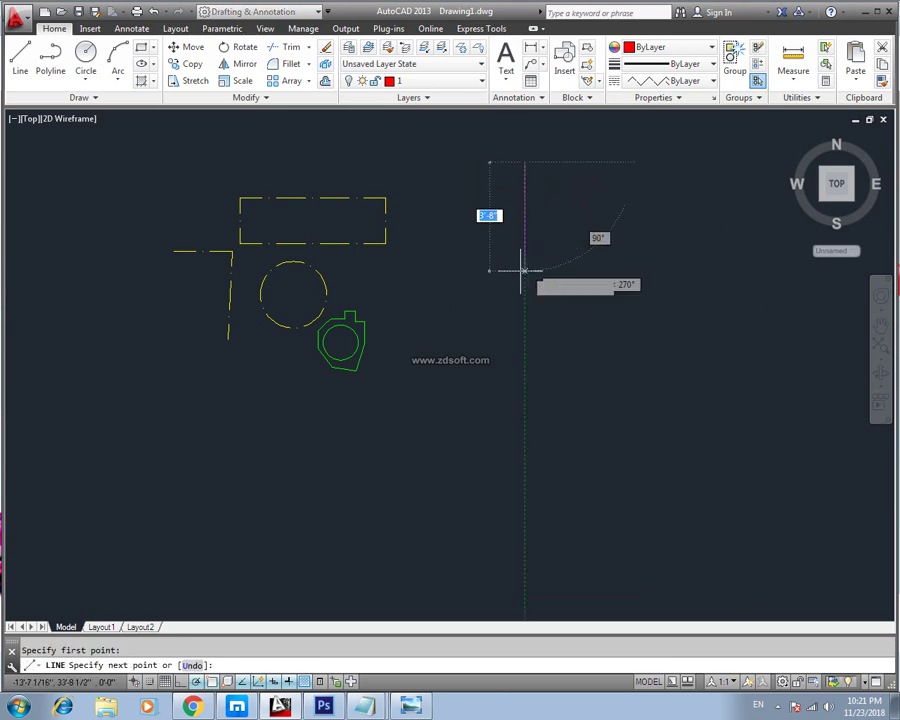
left_click(522, 268)
left_click(606, 256)
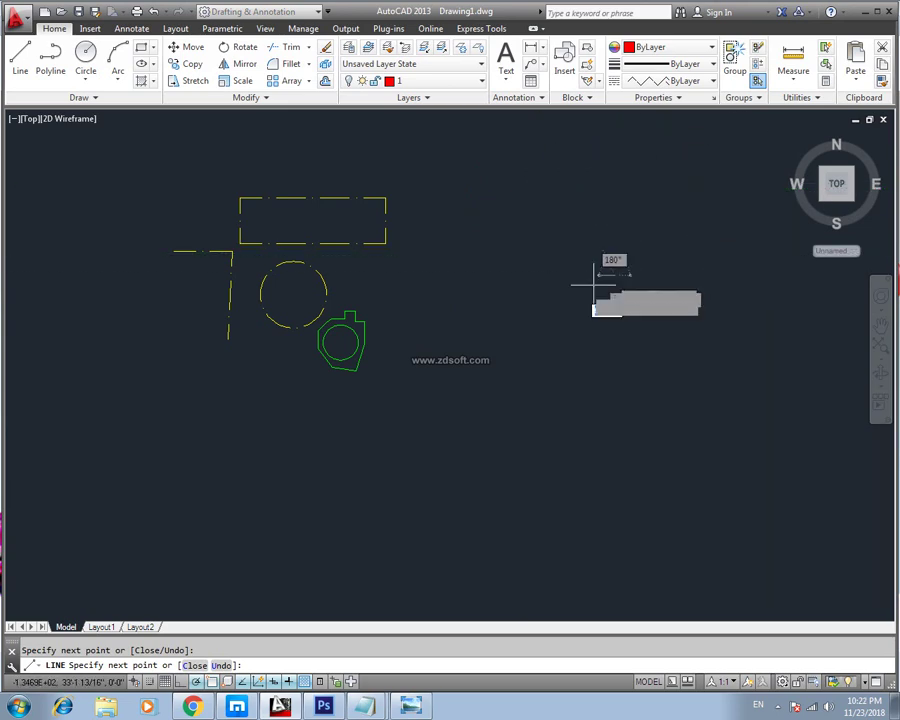
key("Escape")
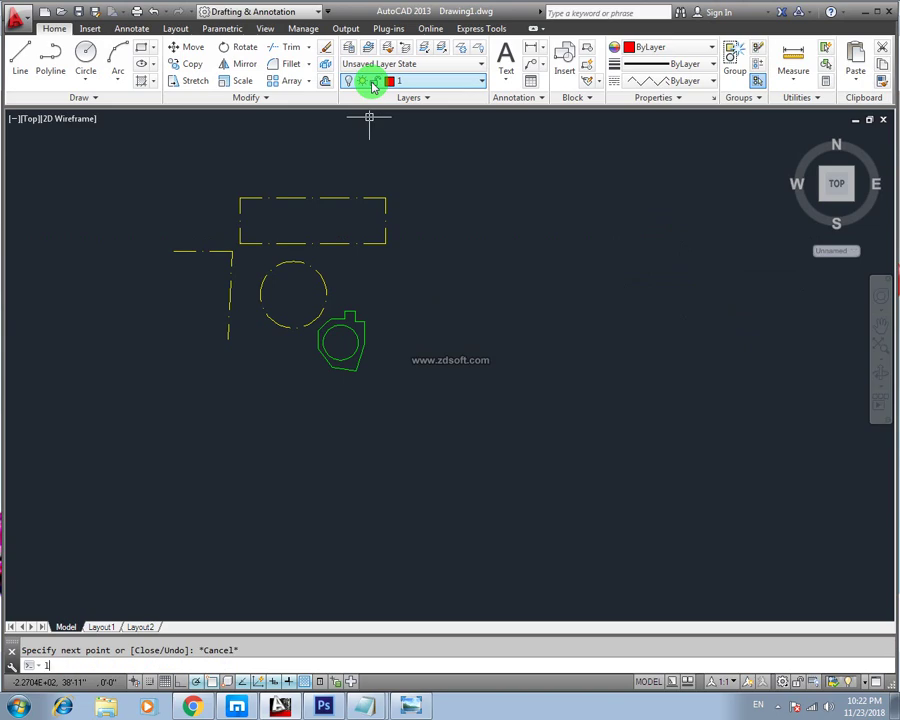
key("Return")
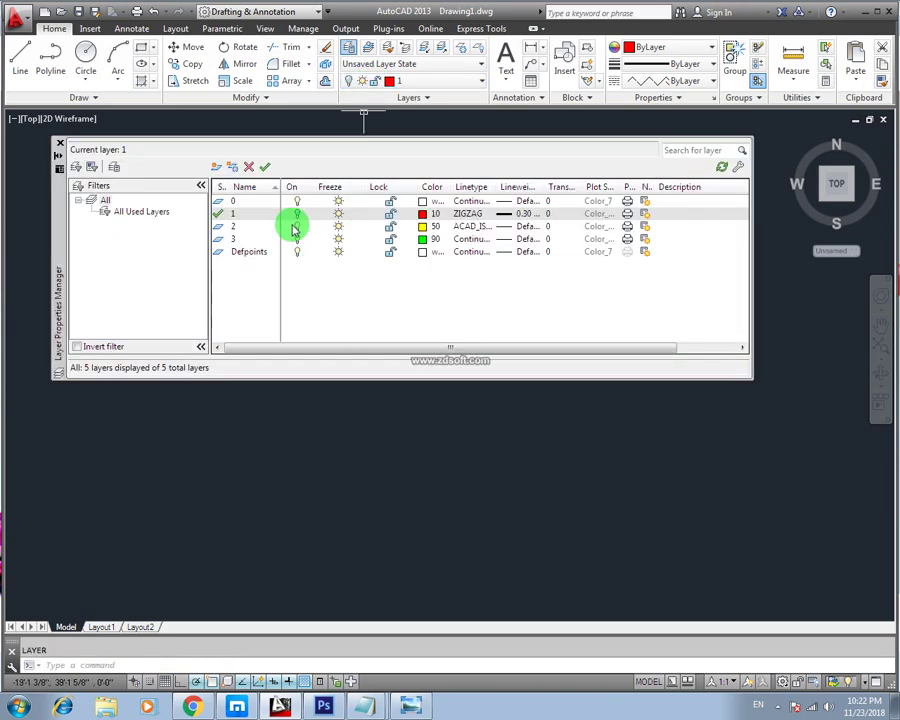
Turn layer 1 back on, then close and reopen the layer manager with LA
left_click(297, 214)
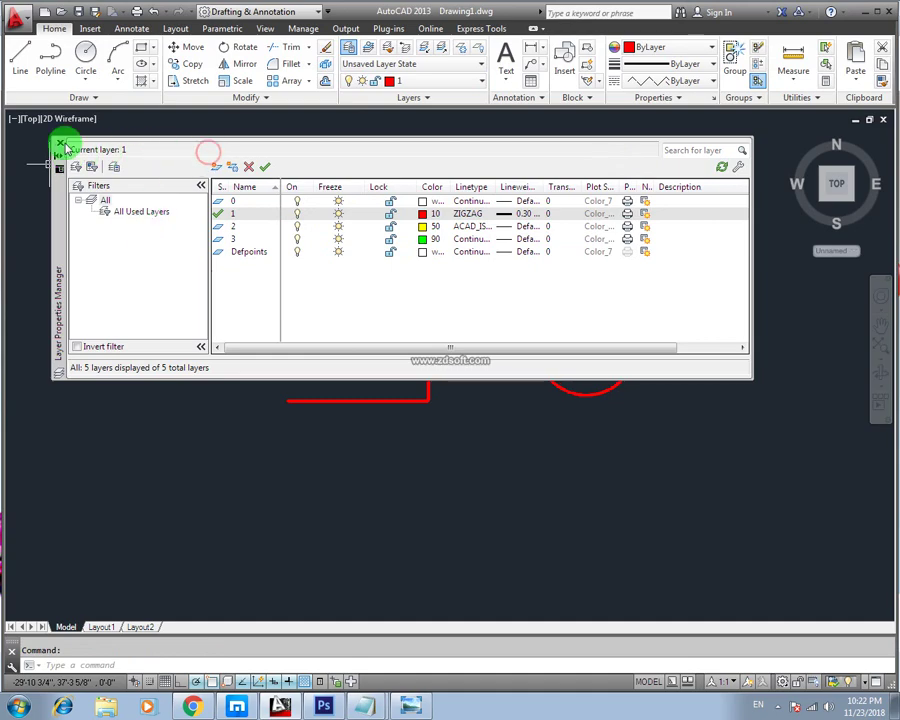
left_click(60, 144)
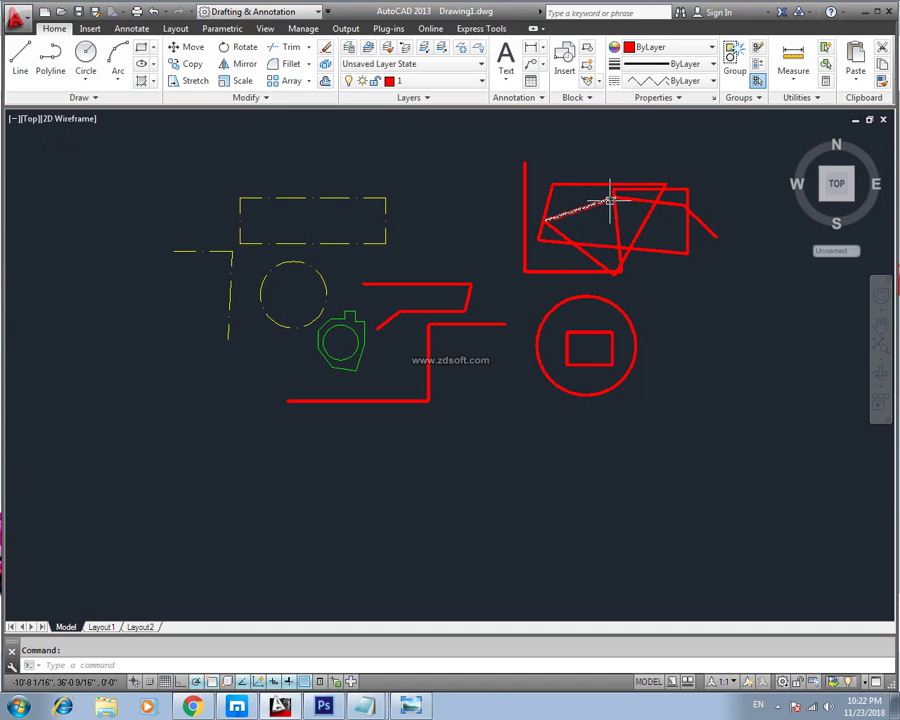
type("la")
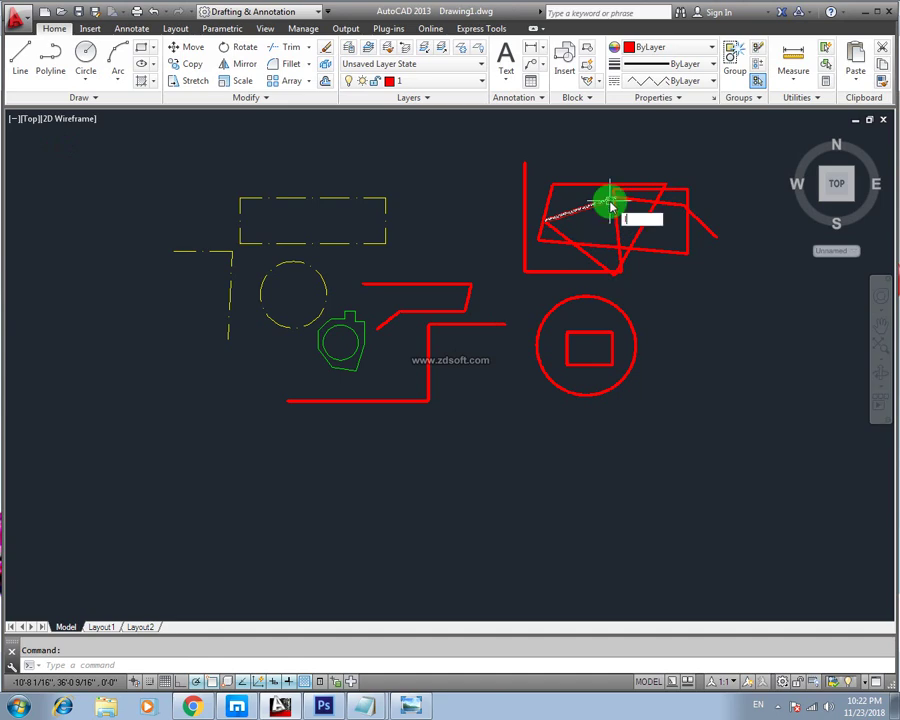
key("Return")
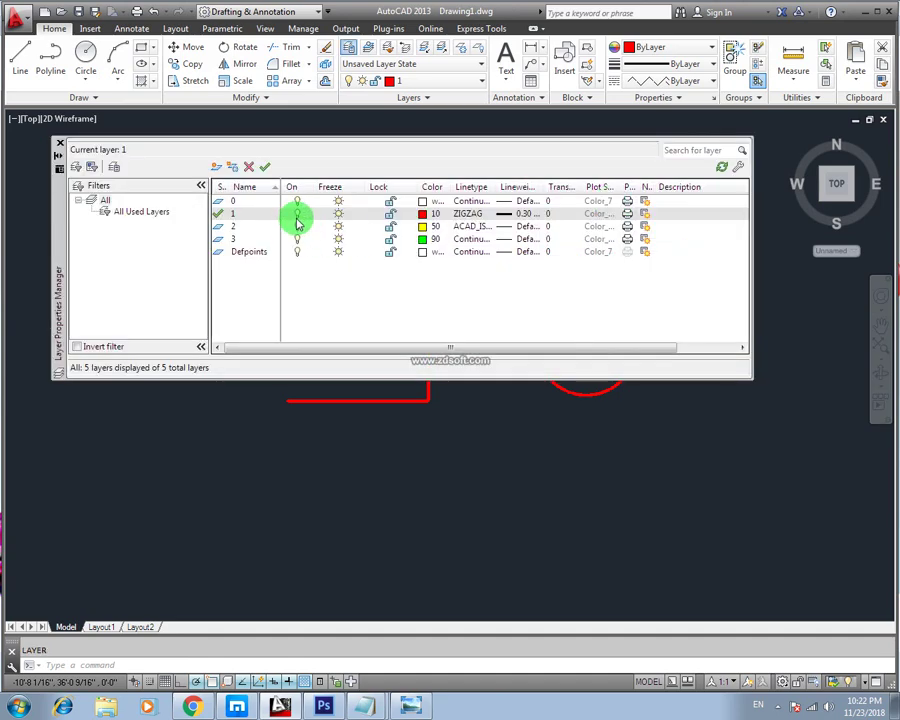
Switch current layer 1 off, confirming the warning, then turn it back on
left_click(297, 214)
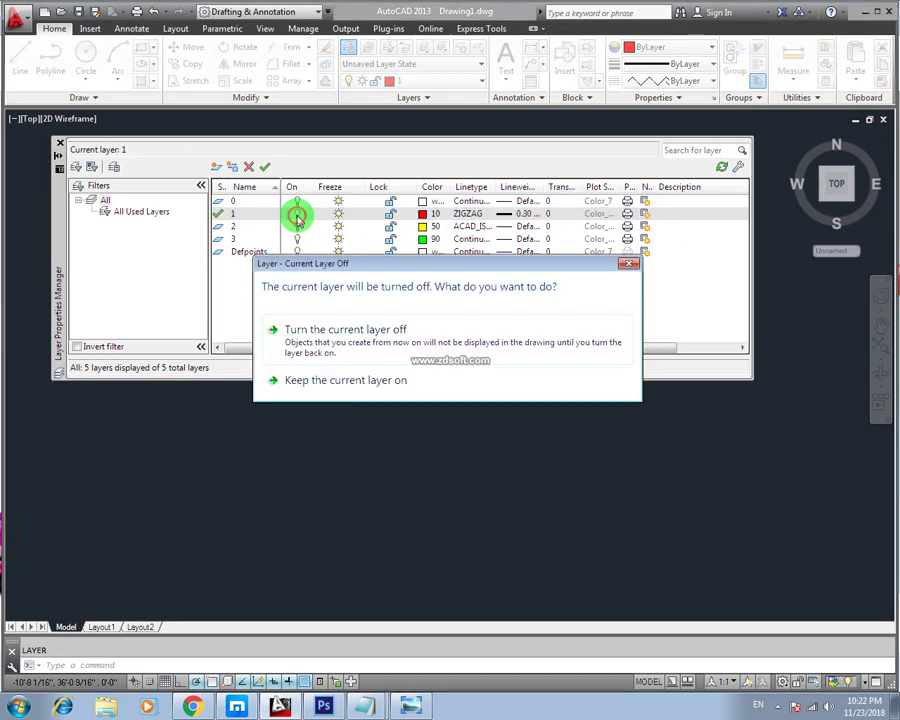
left_click(350, 338)
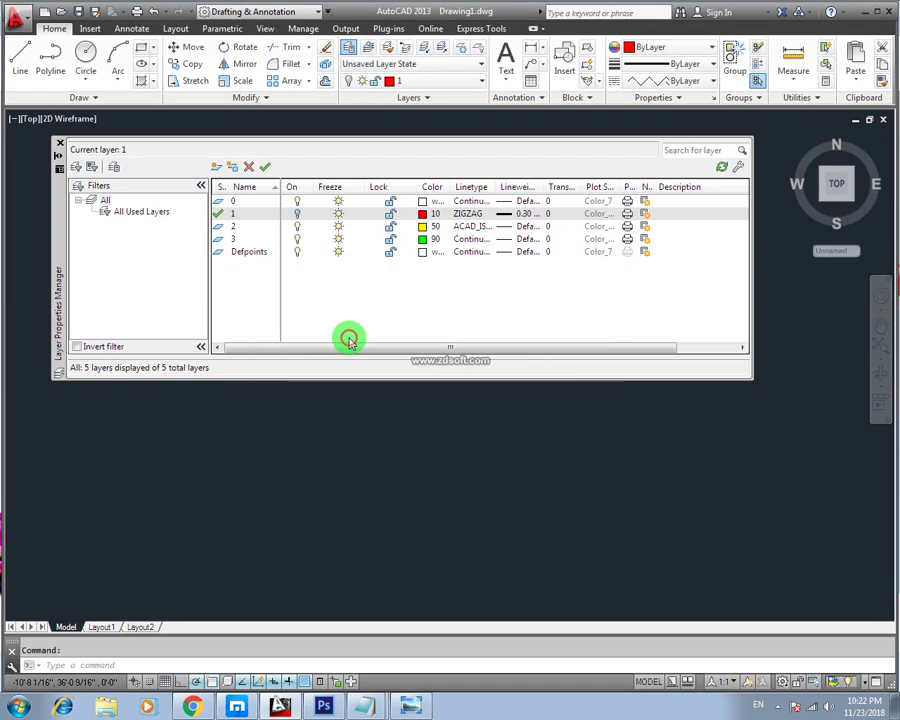
left_click(297, 215)
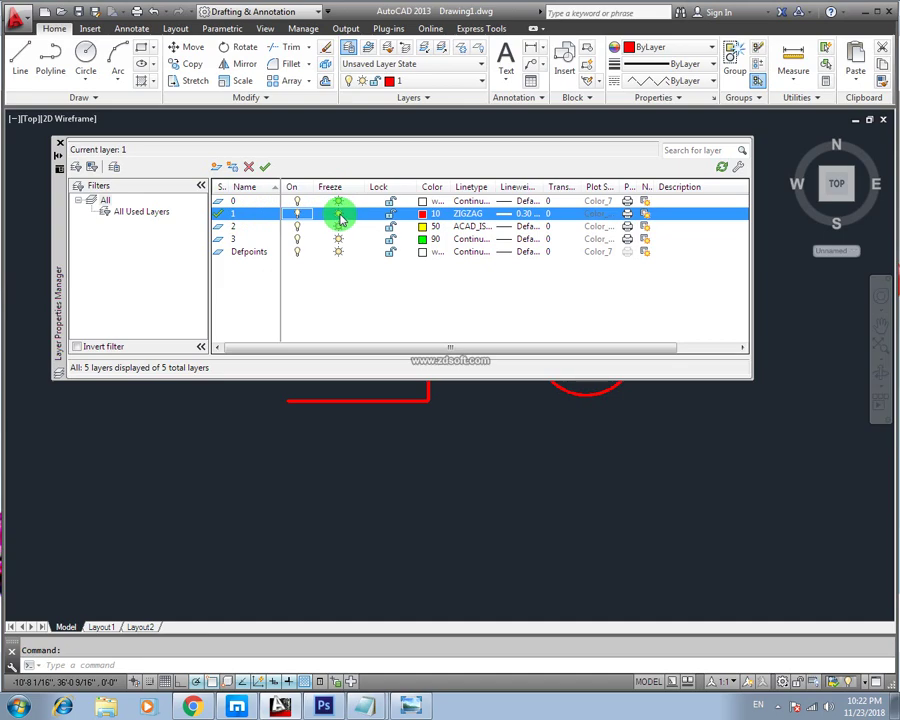
Turn layer 2 off and return to the drawing
left_click(298, 228)
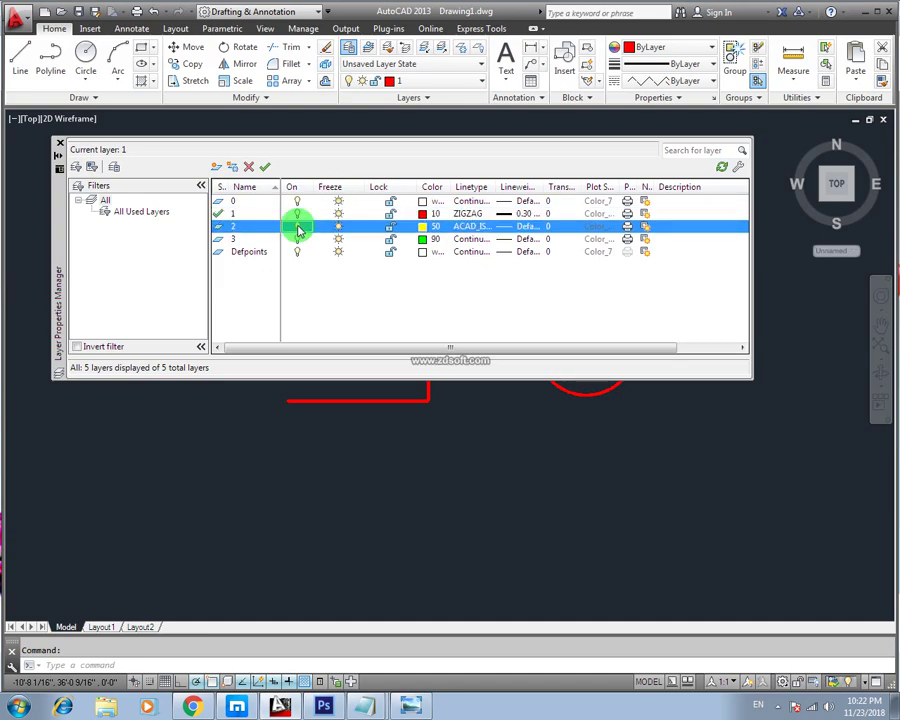
left_click(340, 232)
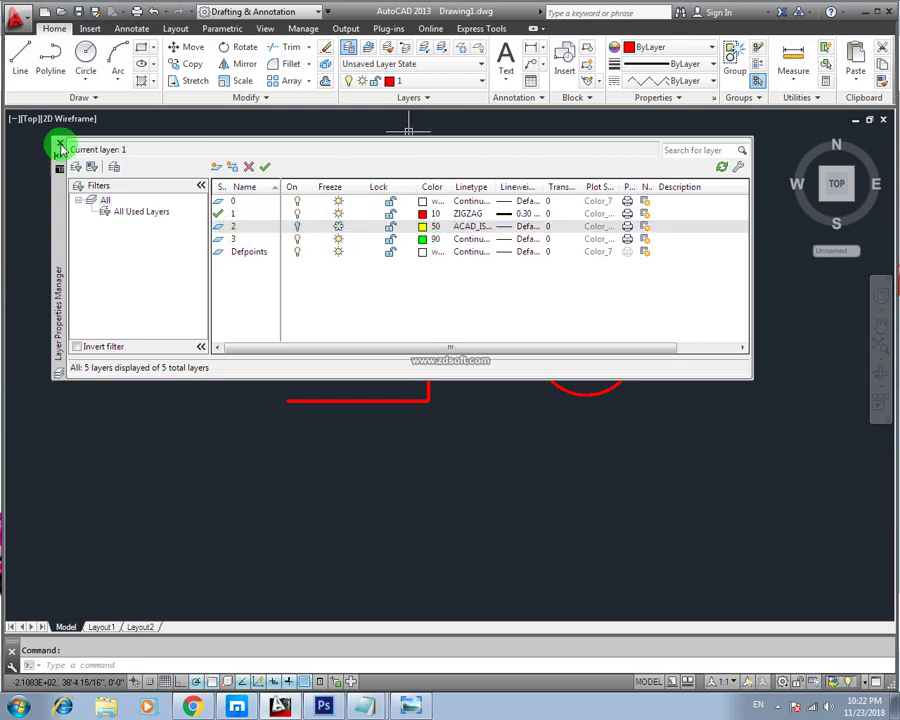
left_click(59, 143)
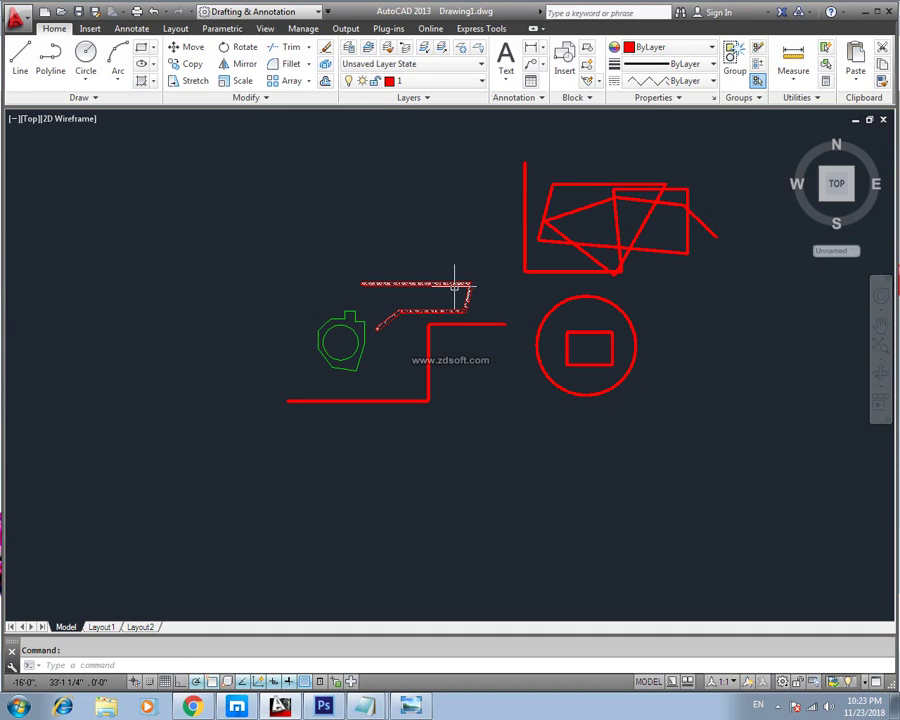
Select layer 2 in the layer manager, then close it and zoom out slightly
type("la")
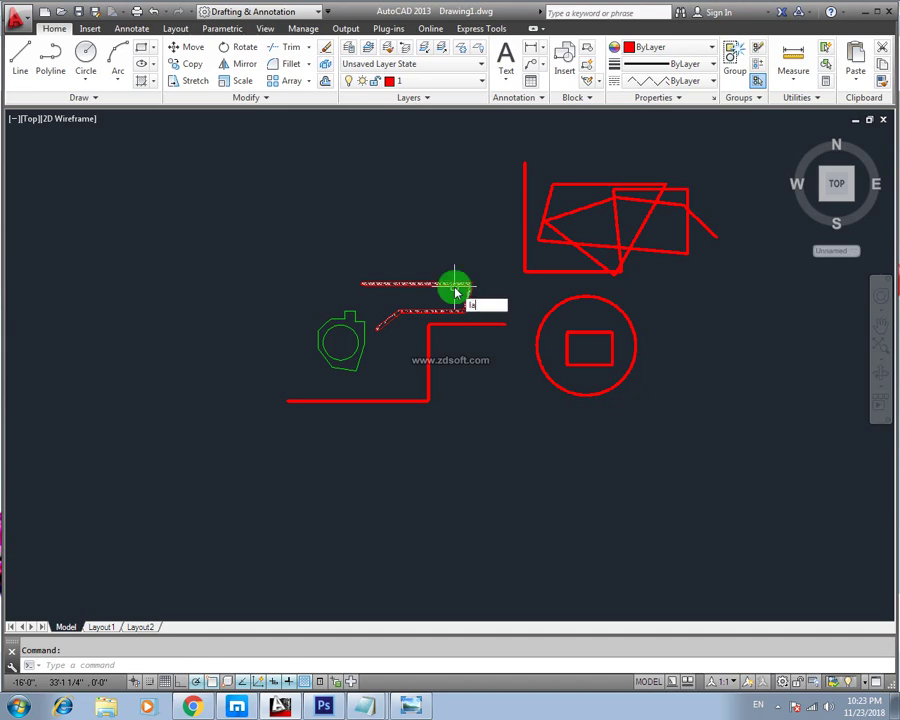
key("Return")
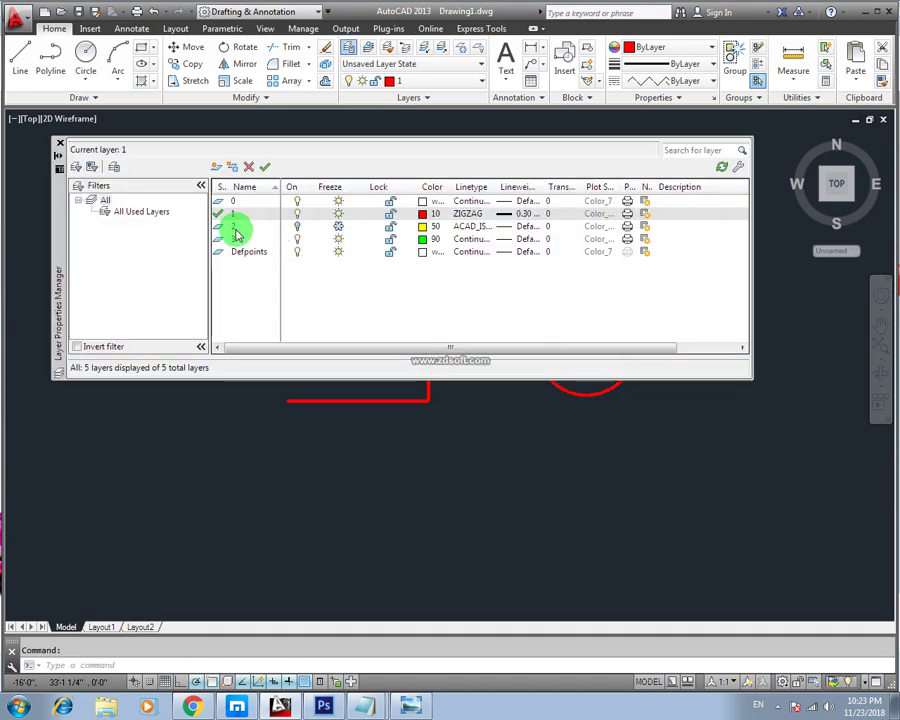
left_click(250, 226)
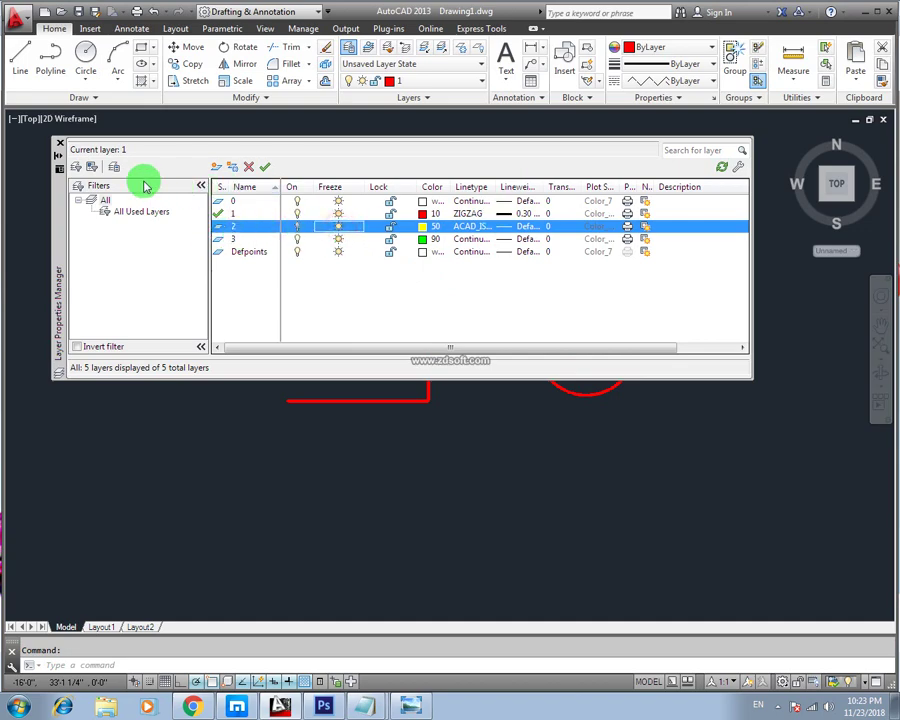
left_click(58, 141)
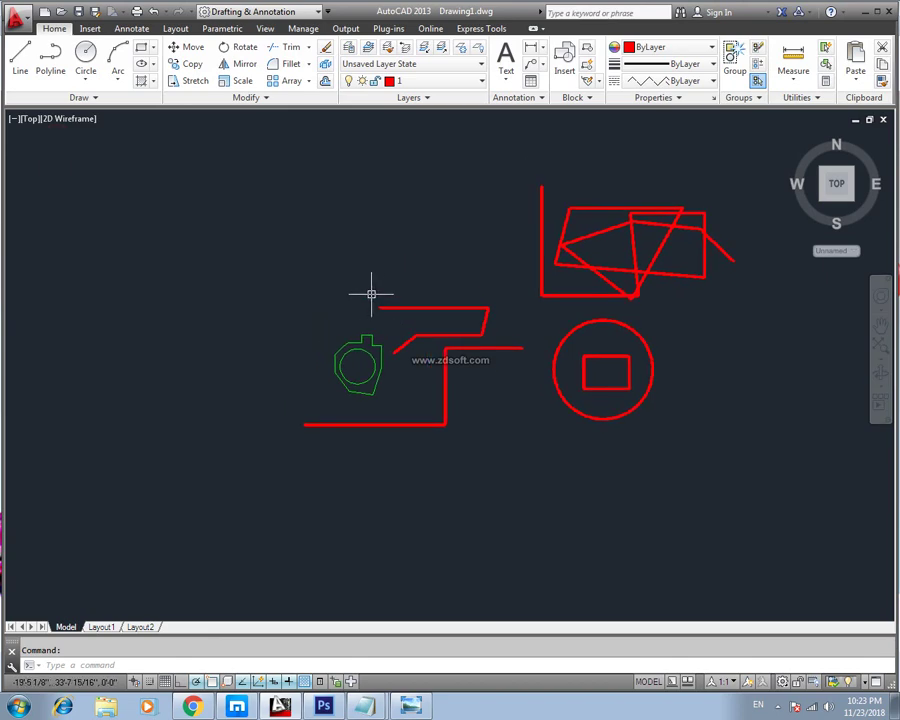
scroll(380, 285, "down", 3)
middle_click_drag(406, 268, 417, 281)
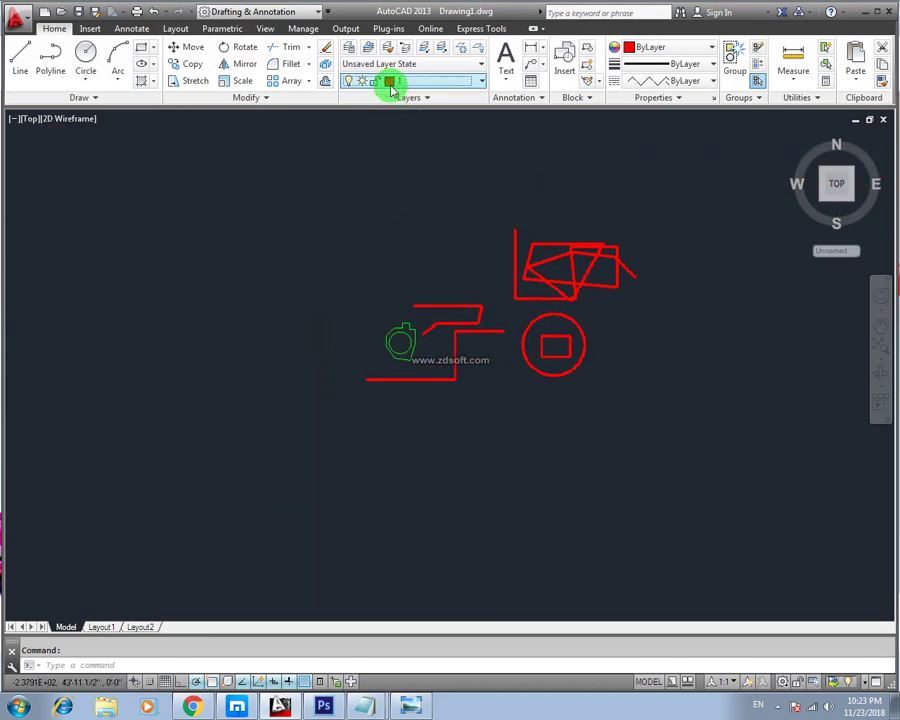
key("Escape")
Switch layer 2 back on and close the layer manager
type("la")
key("Return")
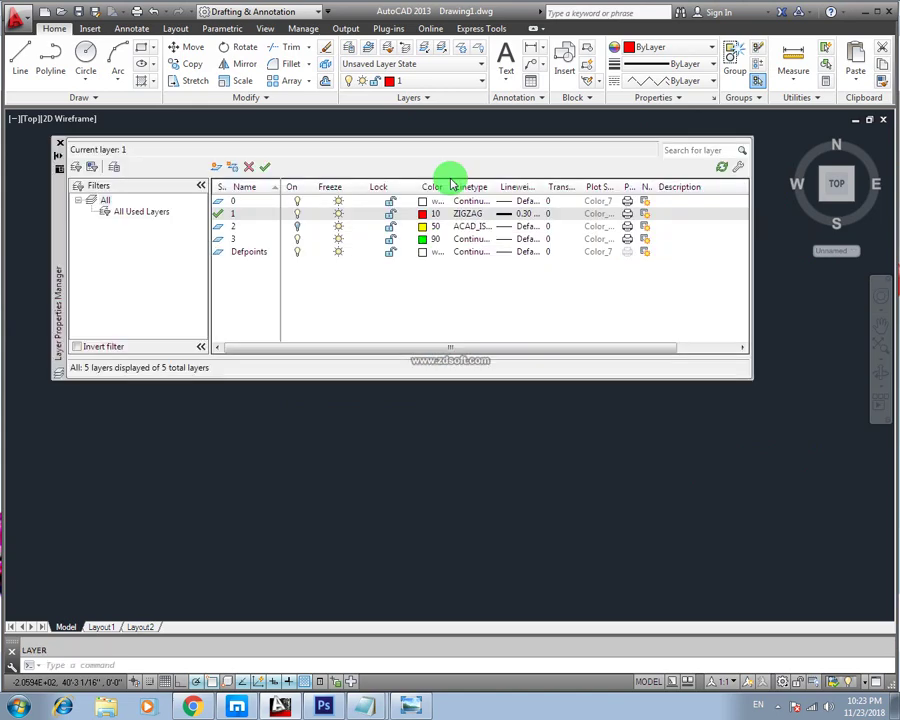
left_click(298, 228)
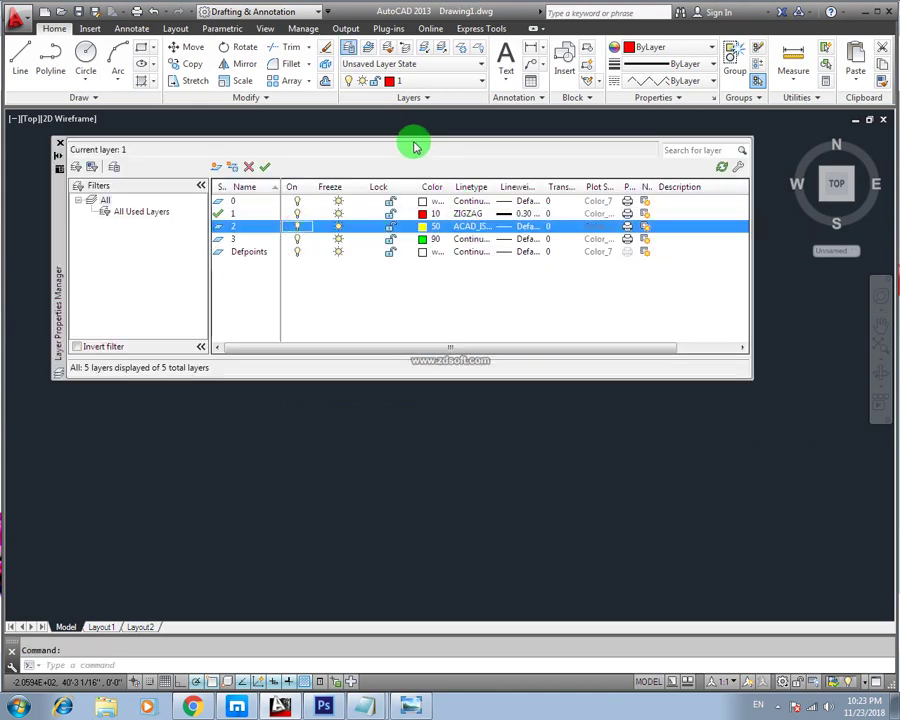
left_click(59, 143)
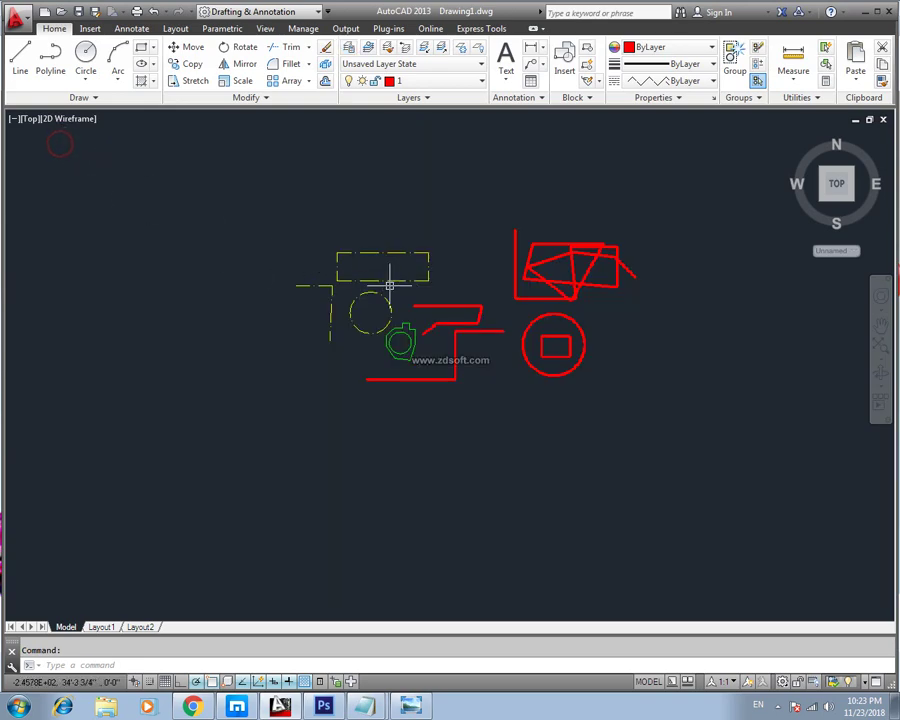
Zoom in on the yellow dashed shapes and reopen the layer manager
scroll(390, 282, "up", 2)
scroll(395, 285, "up", 2)
mouse_move(428, 272)
middle_mouse_down()
mouse_move(398, 279)
mouse_move(480, 250)
middle_mouse_up()
scroll(398, 279, "up", 2)
scroll(480, 250, "down", 2)
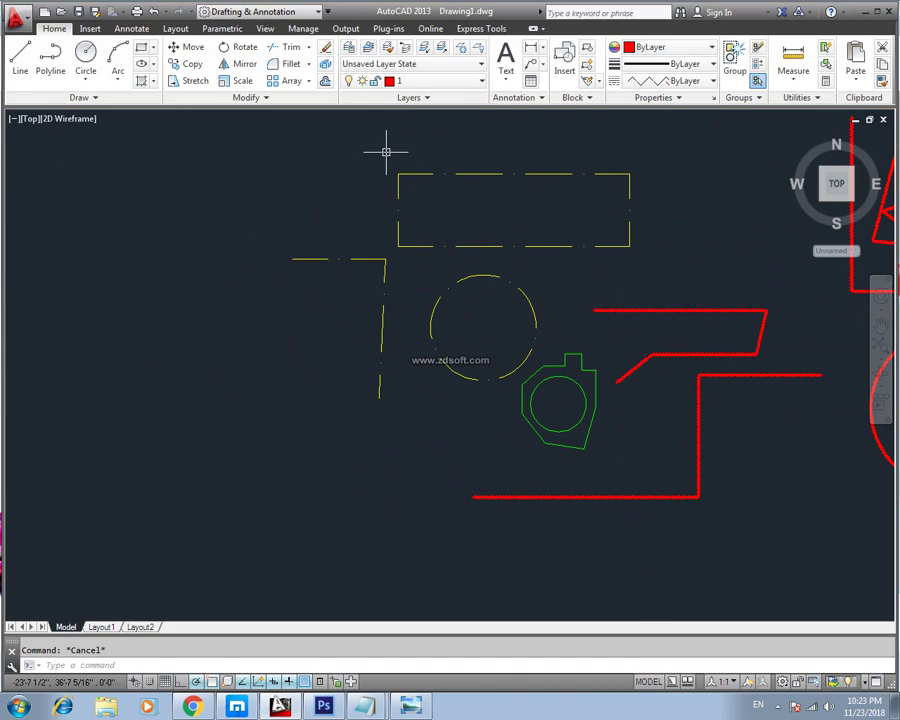
type("la")
key("Return")
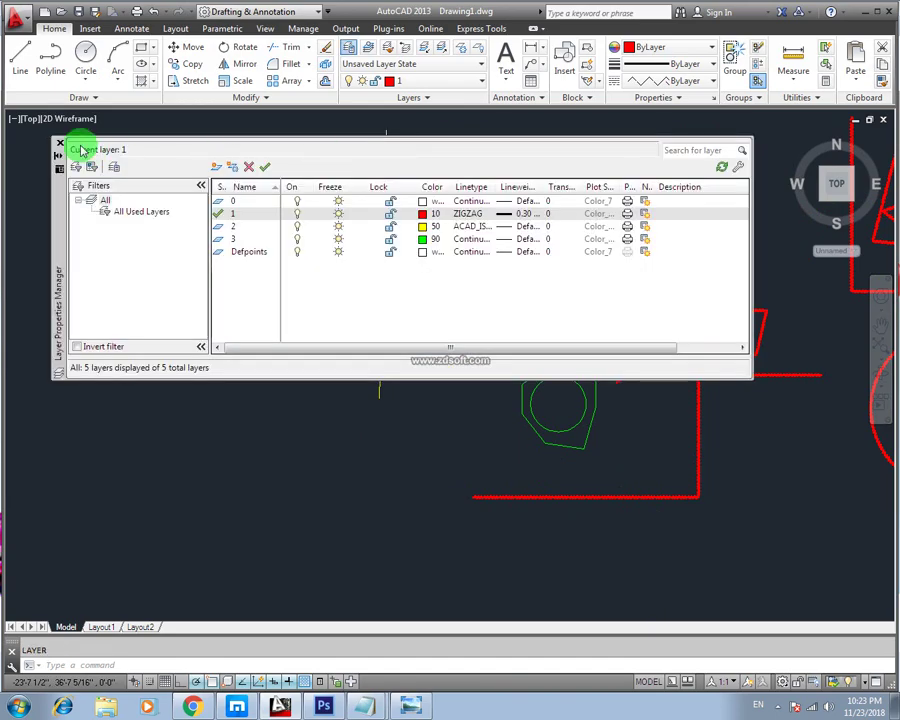
Freeze and thaw layer 2, turn it off and on, then lock it
left_click_drag(58, 205, 113, 429)
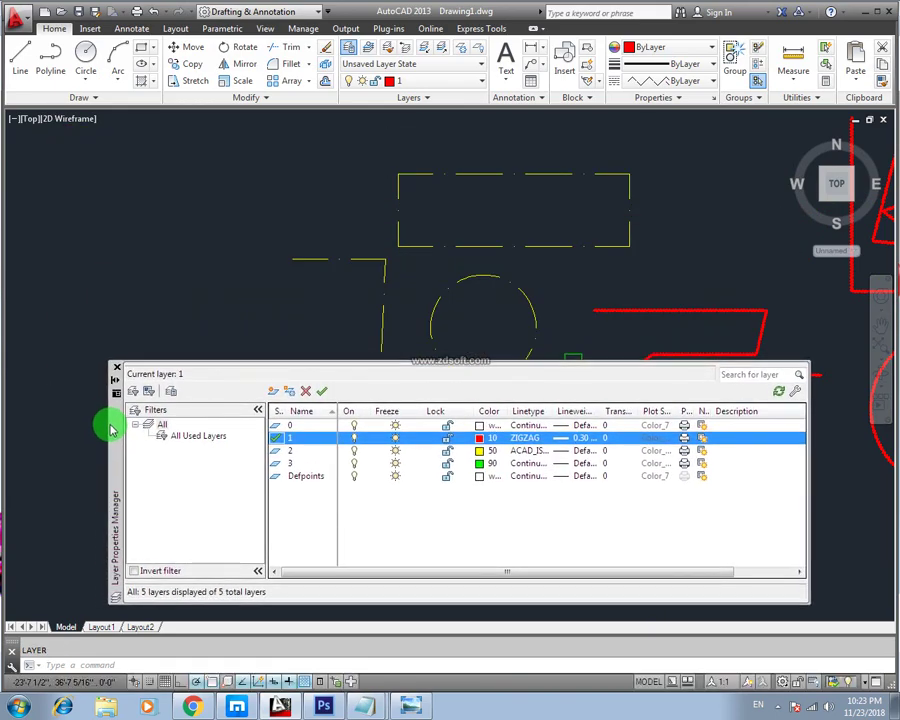
left_click(293, 453)
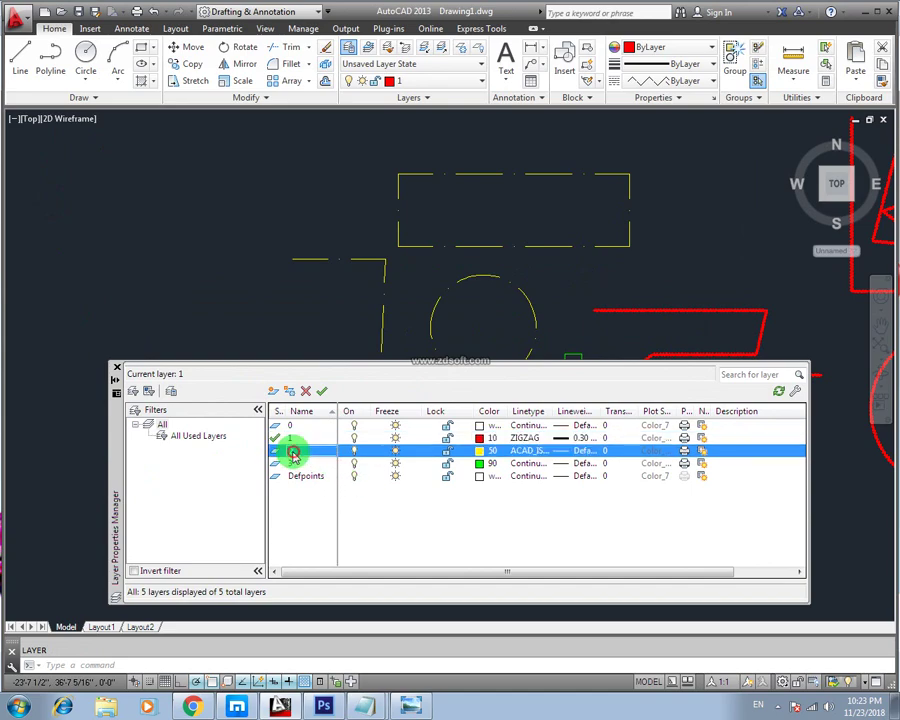
left_click(395, 455)
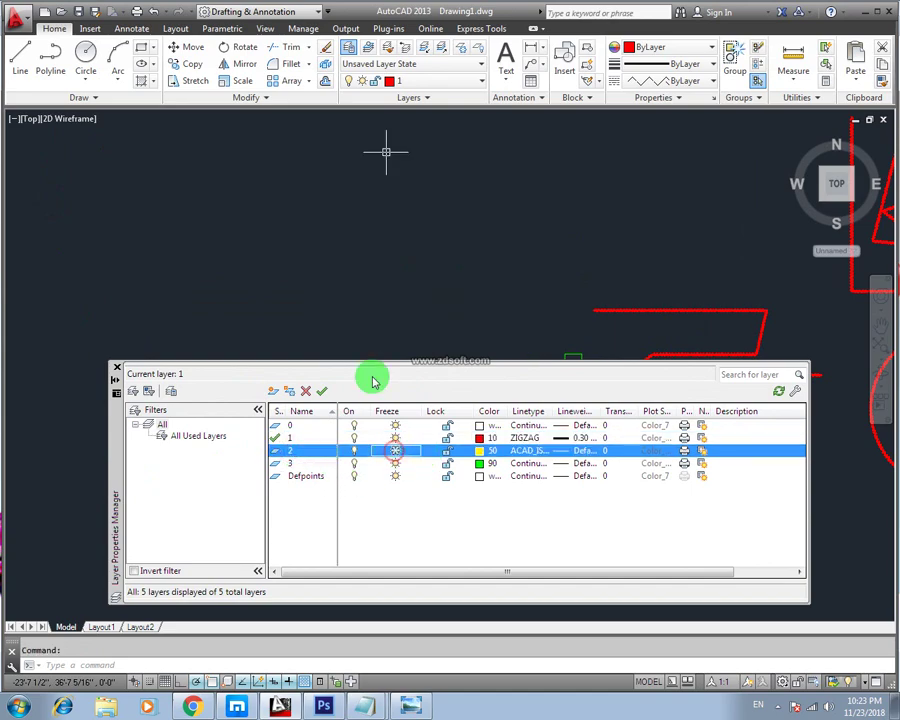
left_click(395, 451)
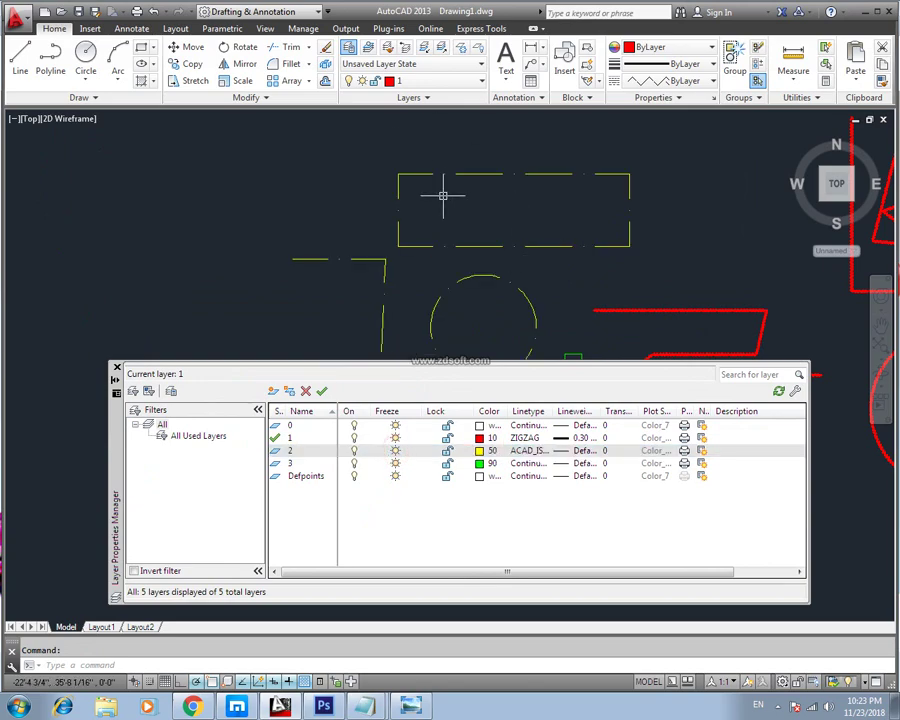
left_click(353, 453)
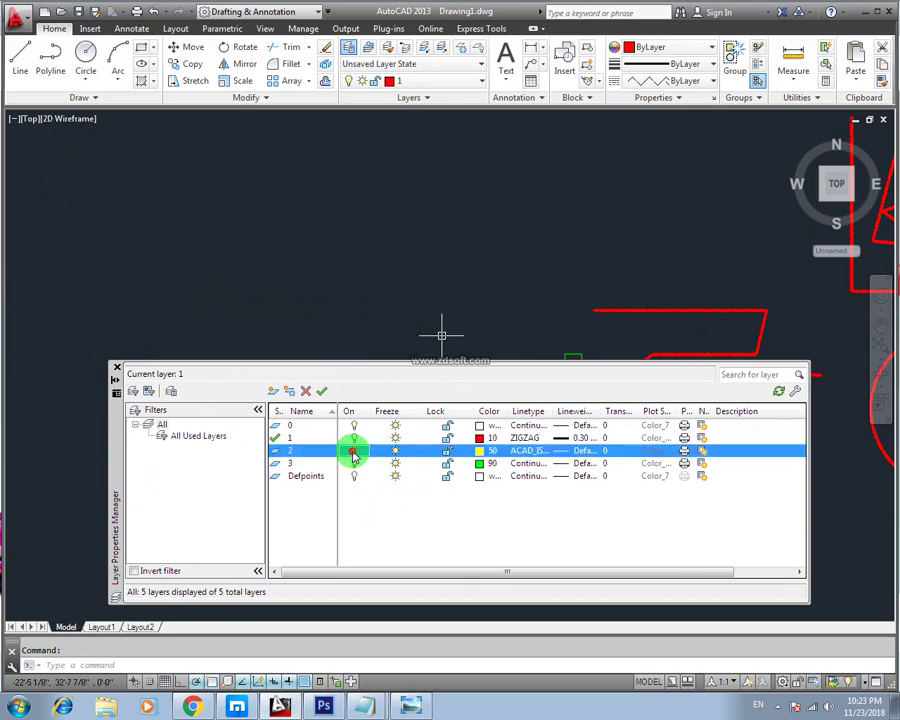
left_click(354, 453)
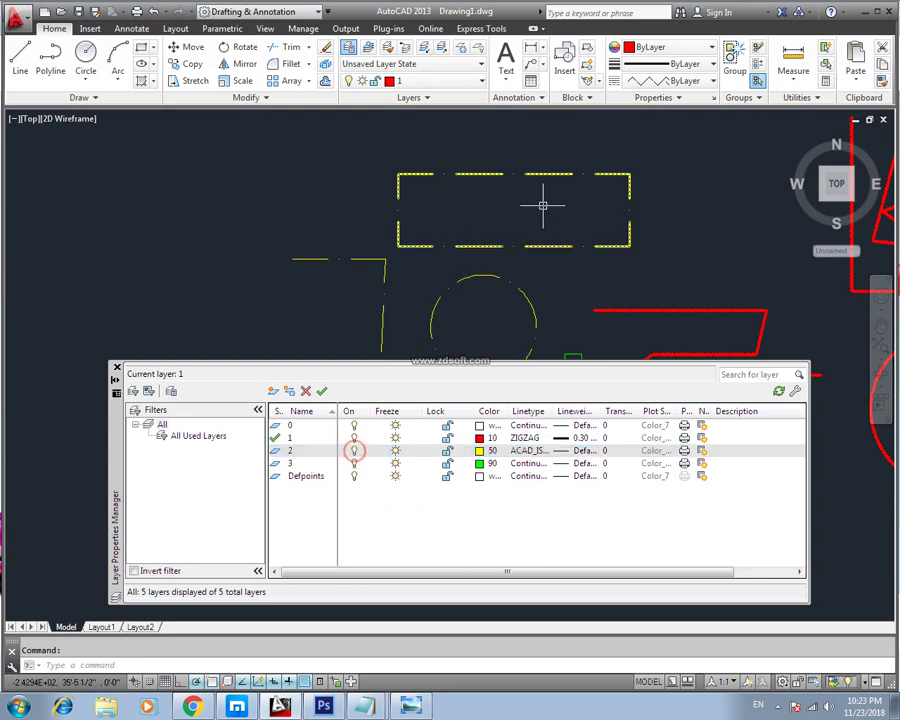
left_click(448, 453)
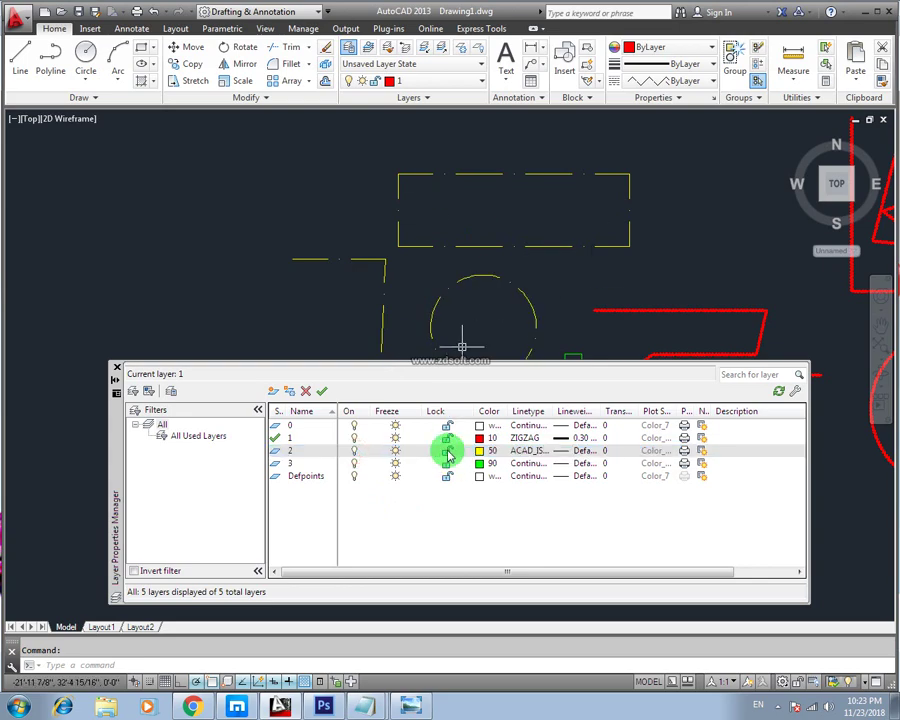
Close the layer manager, bring the red shapes into view, and reopen it
left_click(117, 370)
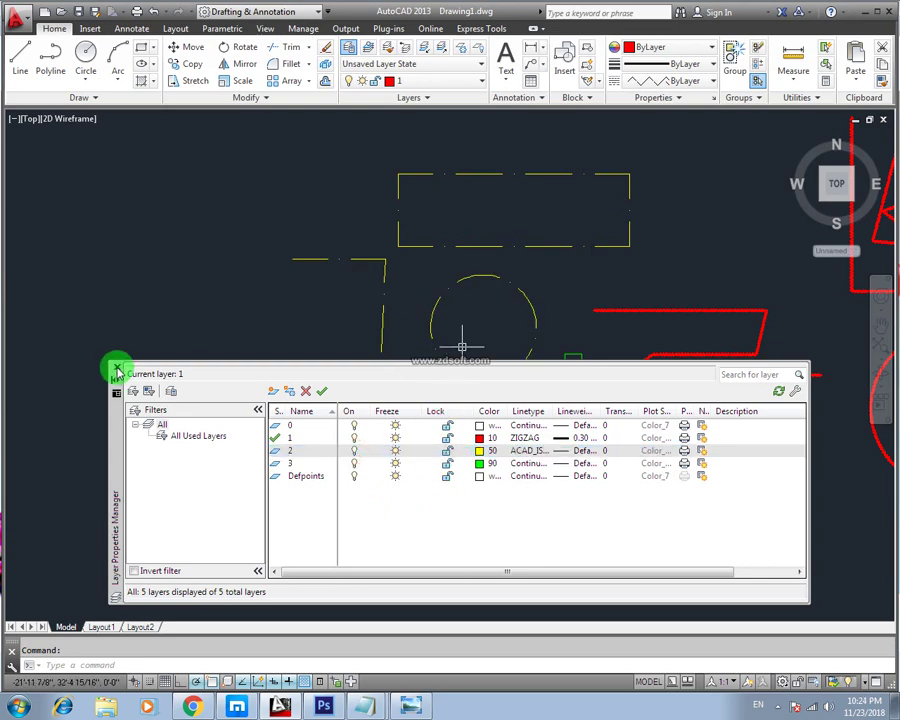
middle_click_drag(450, 400, 390, 350)
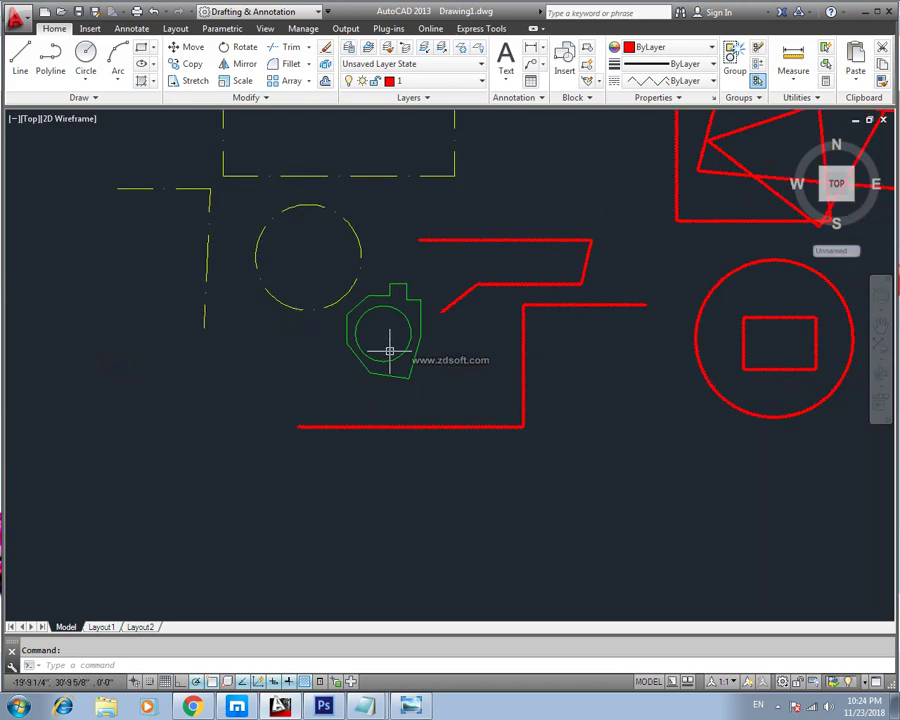
scroll(487, 370, "up", 3)
middle_click_drag(552, 362, 516, 336)
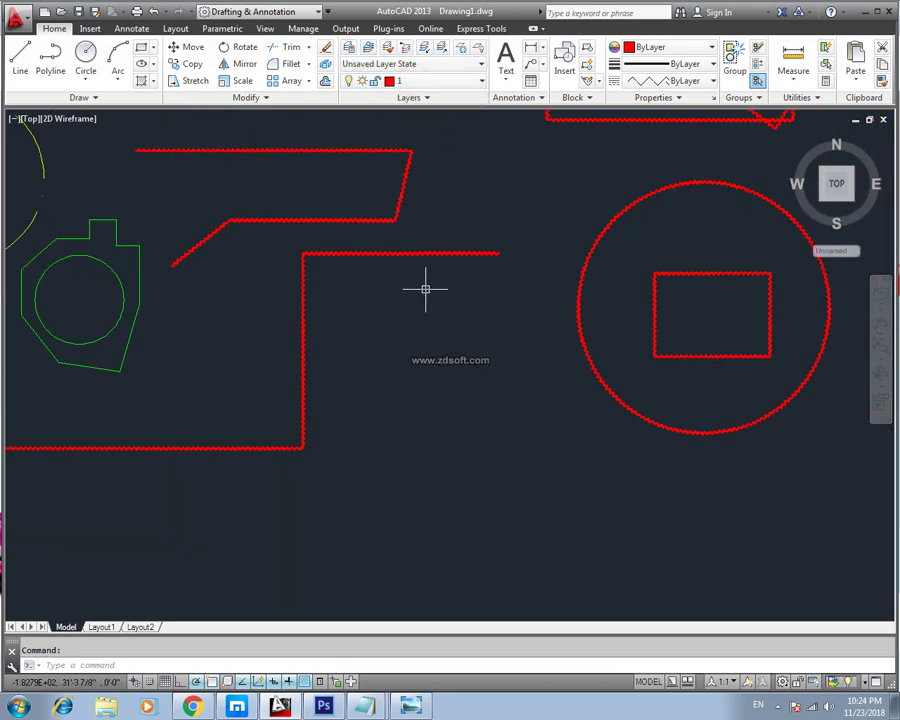
type("la")
key("Return")
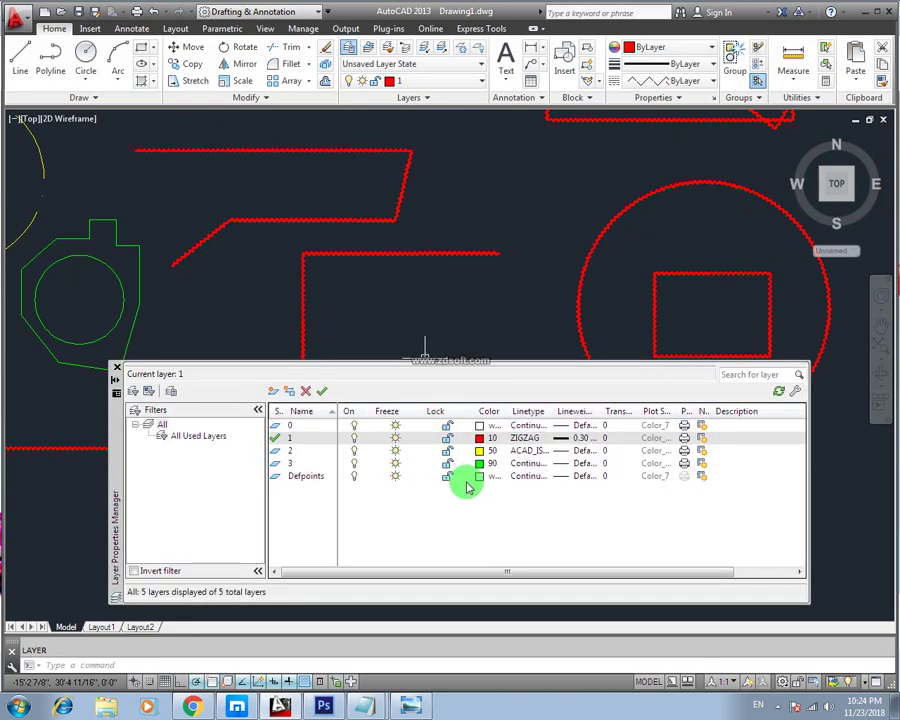
Keep layer 3 green, lock it, and close the layer manager
left_click(479, 463)
left_click(477, 405)
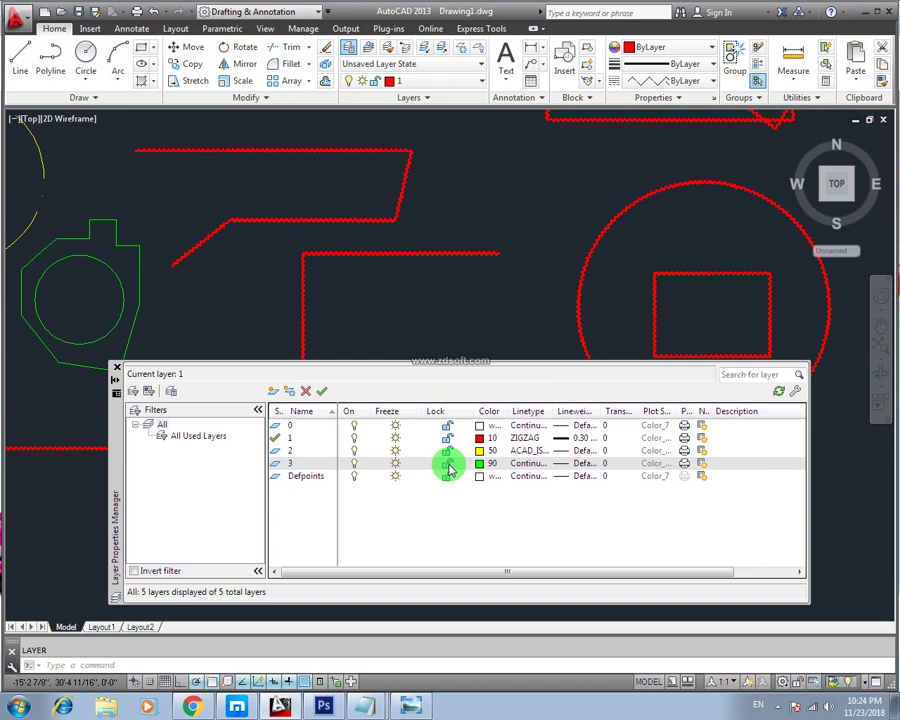
left_click(449, 469)
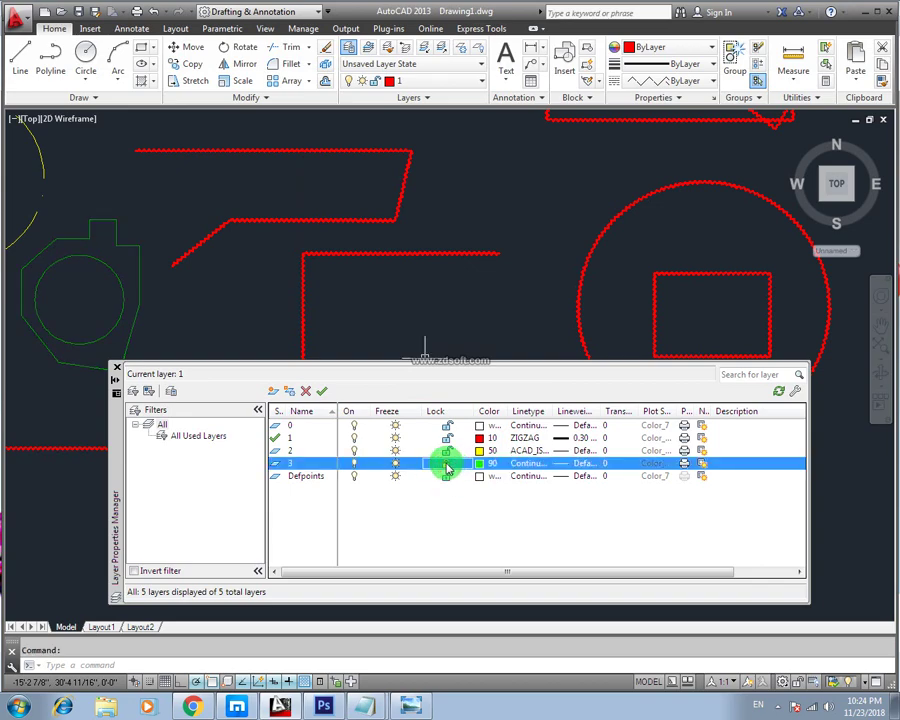
left_click(116, 368)
Try erasing the green object on locked layer 3, then cancel
mouse_move(103, 306)
middle_mouse_down()
mouse_move(250, 318)
mouse_move(333, 360)
middle_mouse_up()
scroll(250, 318, "up", 5)
scroll(345, 355, "down", 2)
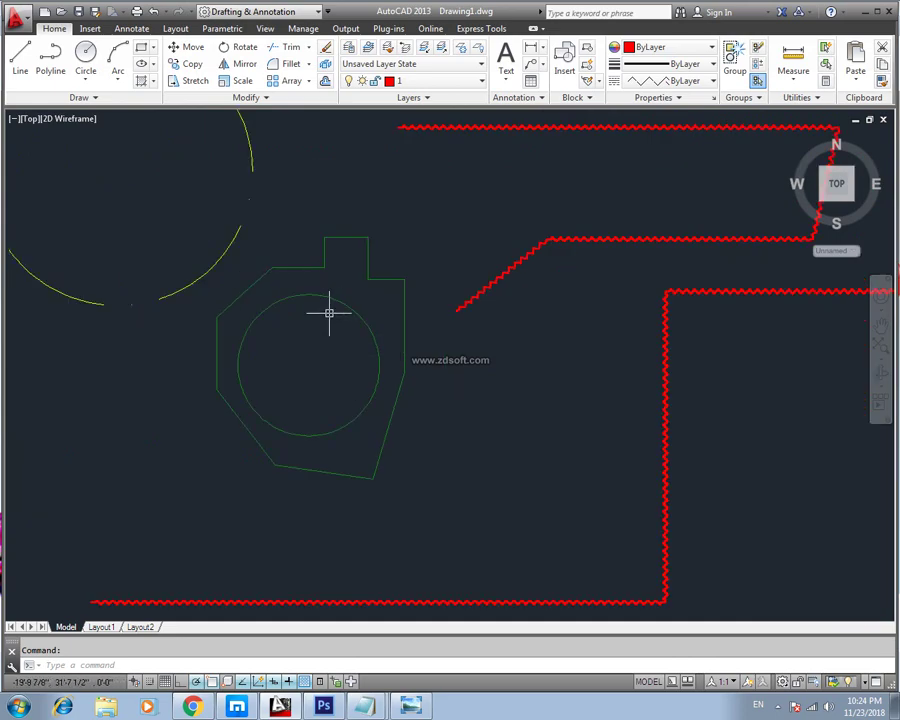
scroll(329, 314, "down", 5)
scroll(330, 316, "up", 2)
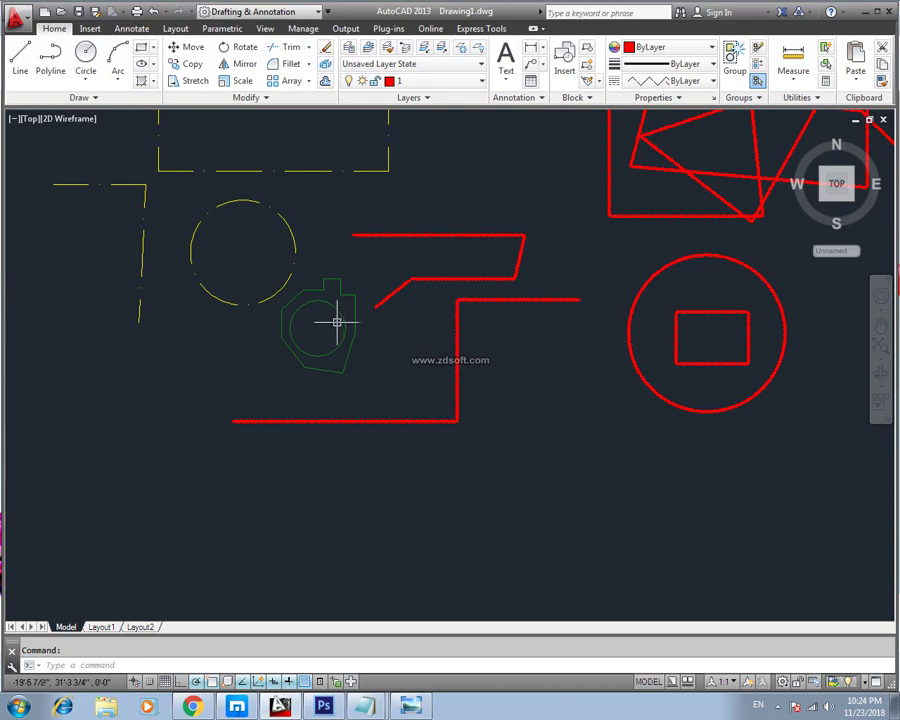
scroll(337, 322, "up", 2)
left_click(340, 226)
left_click(316, 286)
scroll(345, 317, "up", 1)
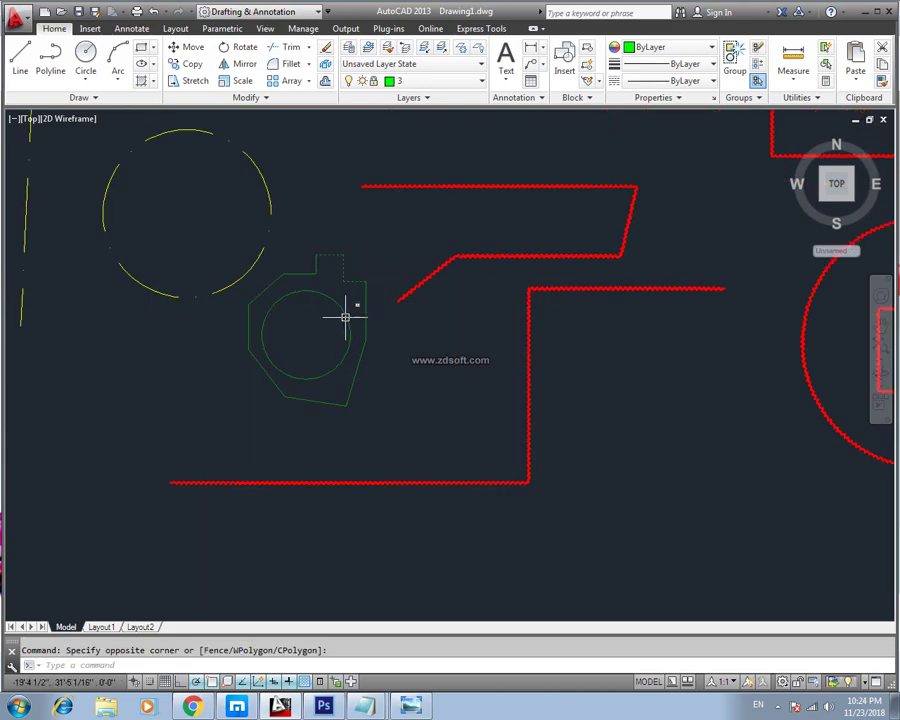
key("Delete")
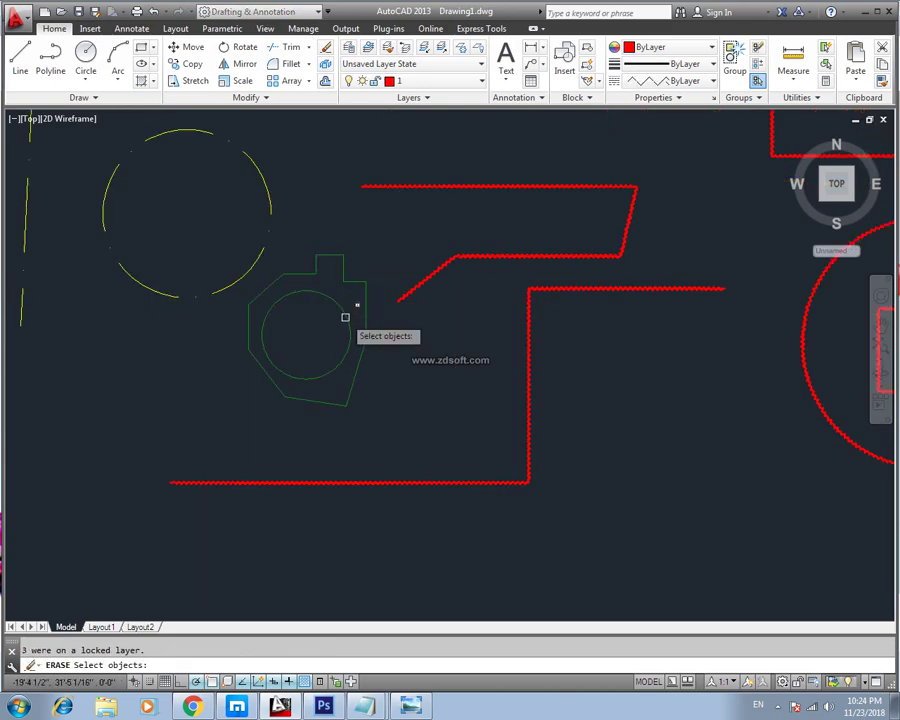
left_click(332, 299)
key("Escape")
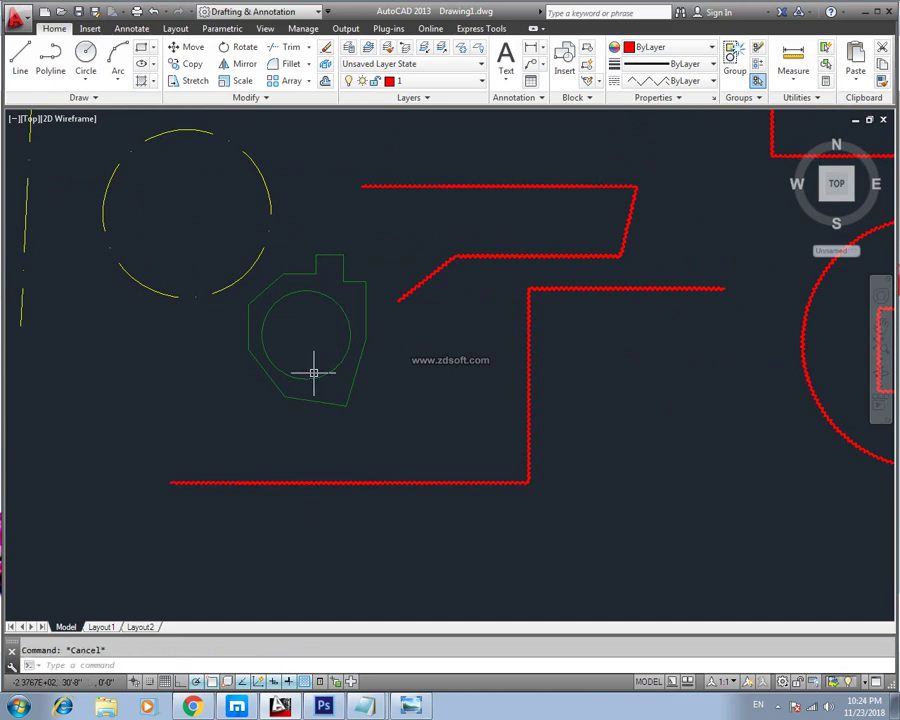
Draw a short red L-shaped line with a horizontal and vertical segment
type("l")
key("Return")
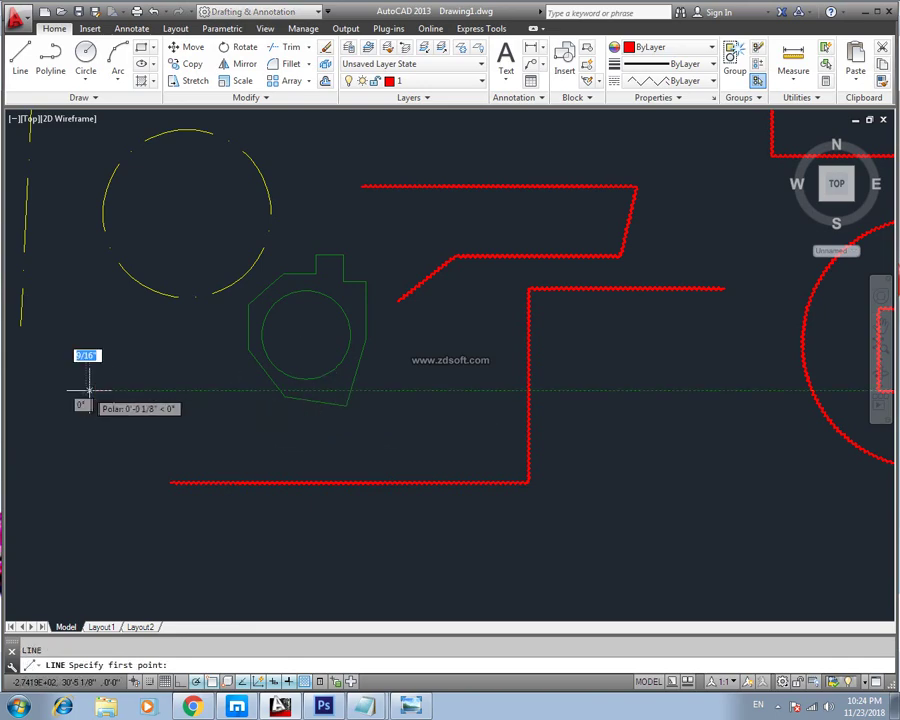
left_click(87, 390)
left_click(211, 390)
left_click(211, 346)
key("Escape")
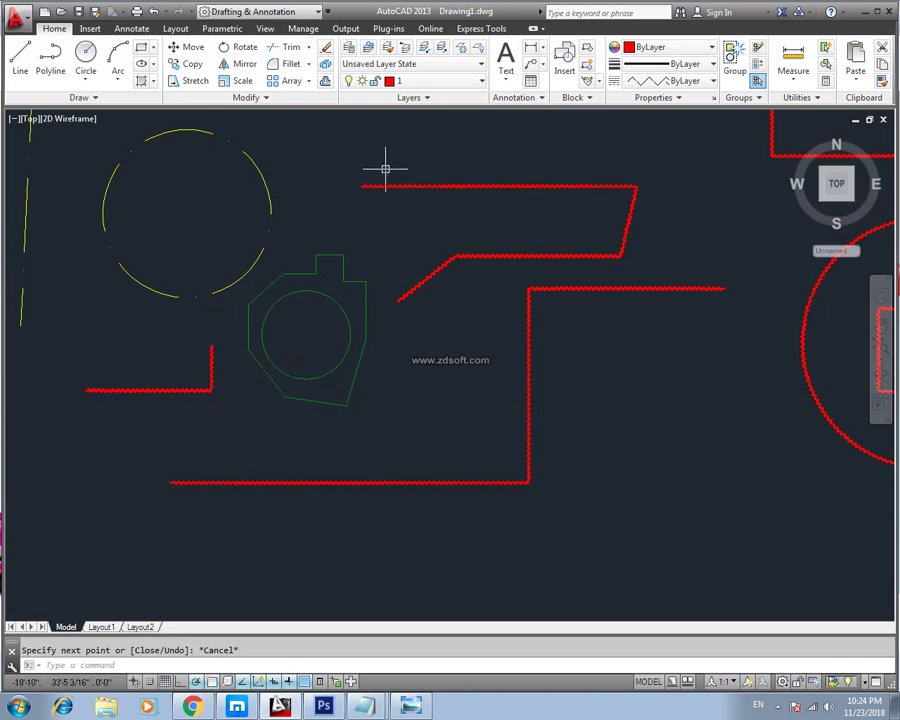
Delete both red L-line segments and reopen the layer list
left_click(230, 332)
left_click(194, 377)
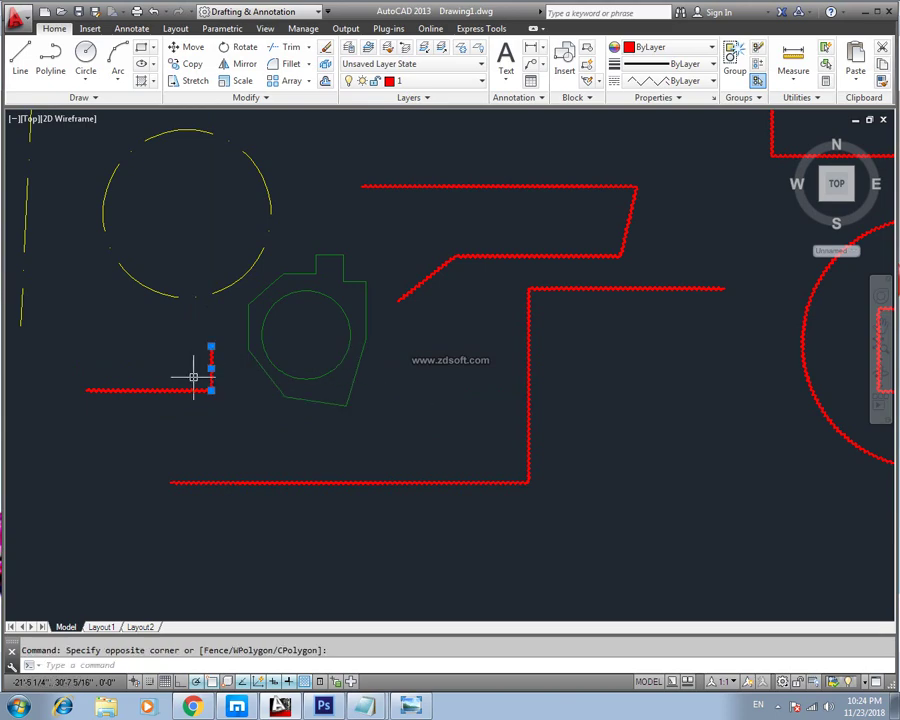
key("Delete")
left_click(152, 390)
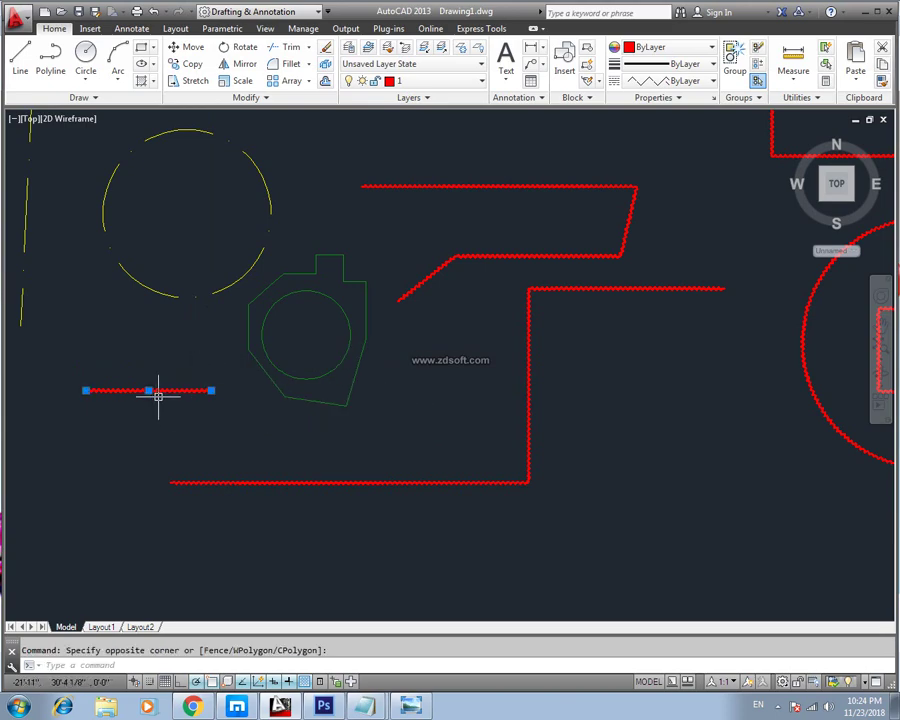
key("Delete")
key("Escape")
type("la")
key("Return")
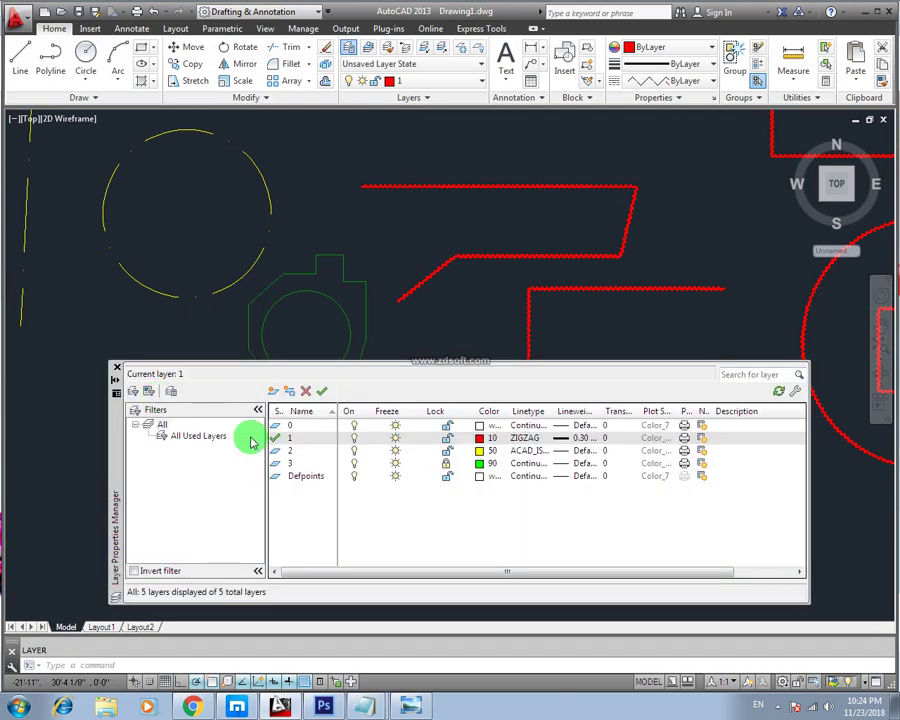
Make layer 3 current and draw a multi-vertex green line outline
left_click(293, 463)
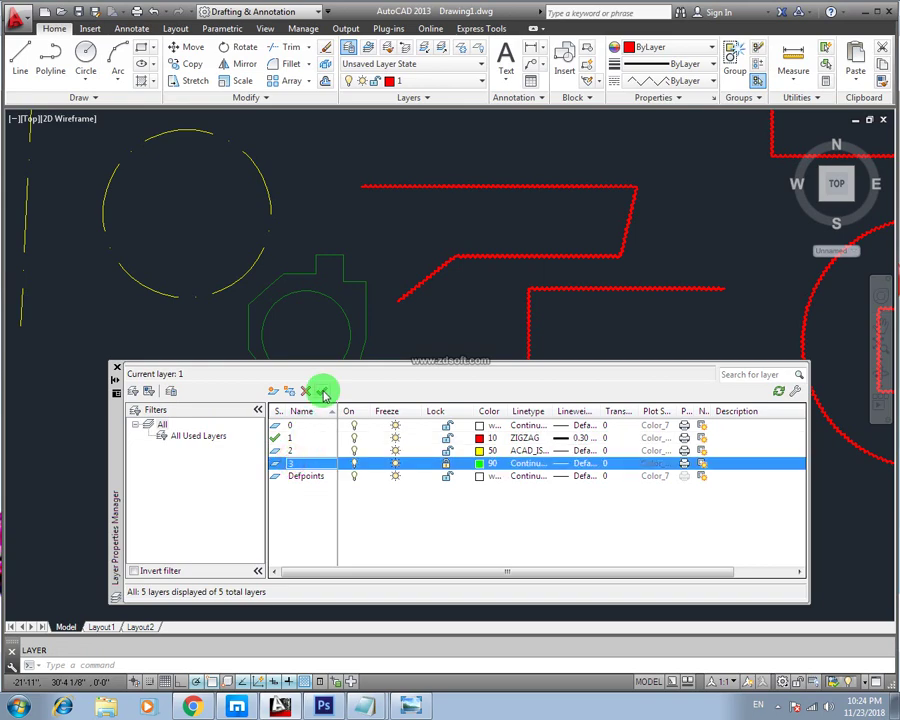
left_click(116, 368)
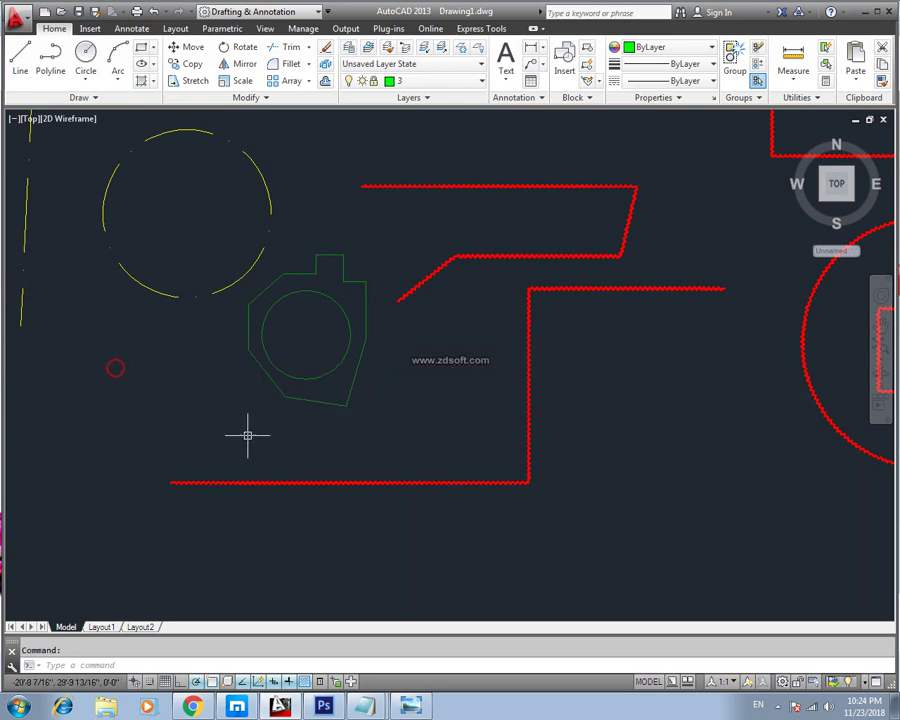
type("l")
key("Return")
left_click(117, 435)
left_click(252, 435)
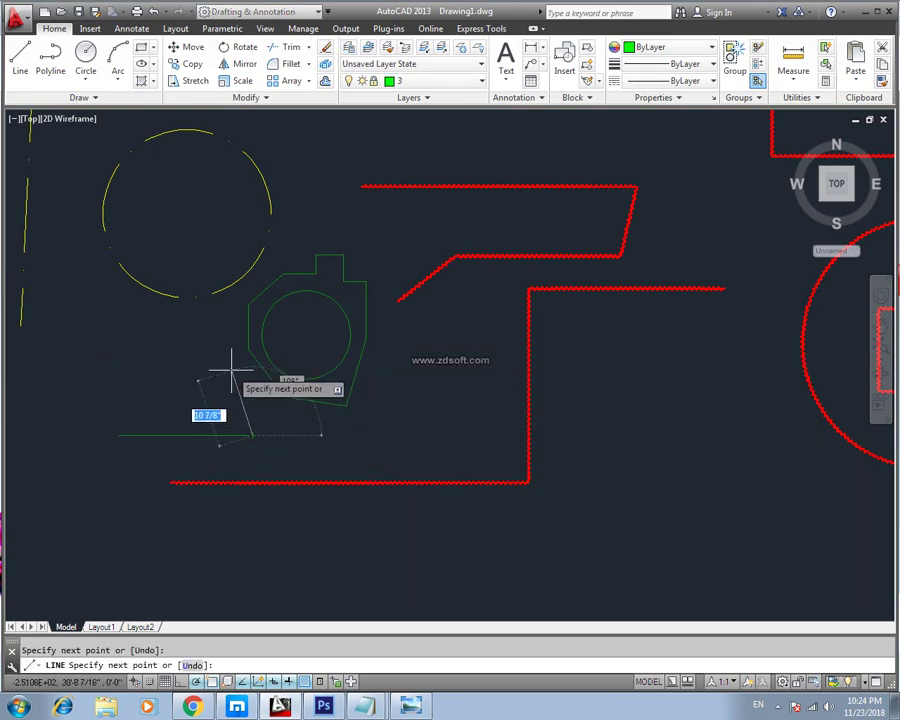
left_click(233, 368)
left_click(136, 368)
left_click(136, 411)
left_click(214, 411)
left_click(178, 345)
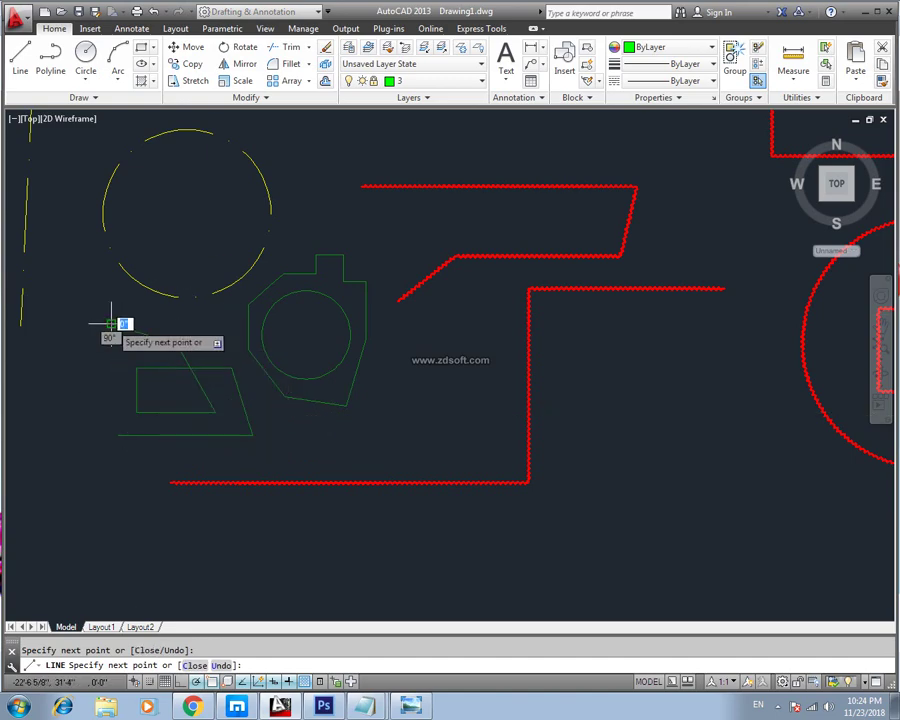
left_click(110, 325)
left_click(64, 380)
Continue the green lines into a triangle and a line down to the lower left
left_click(48, 437)
left_click(108, 370)
left_click(140, 435)
left_click(50, 437)
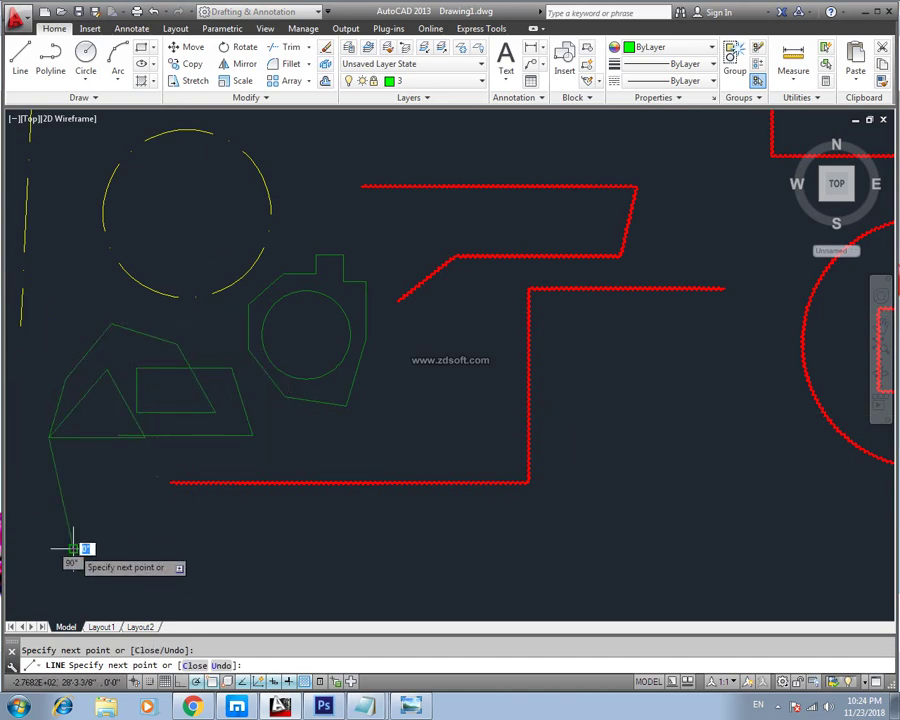
left_click(72, 548)
key("Escape")
Draw a small green circle below the triangle
type("c")
key("Return")
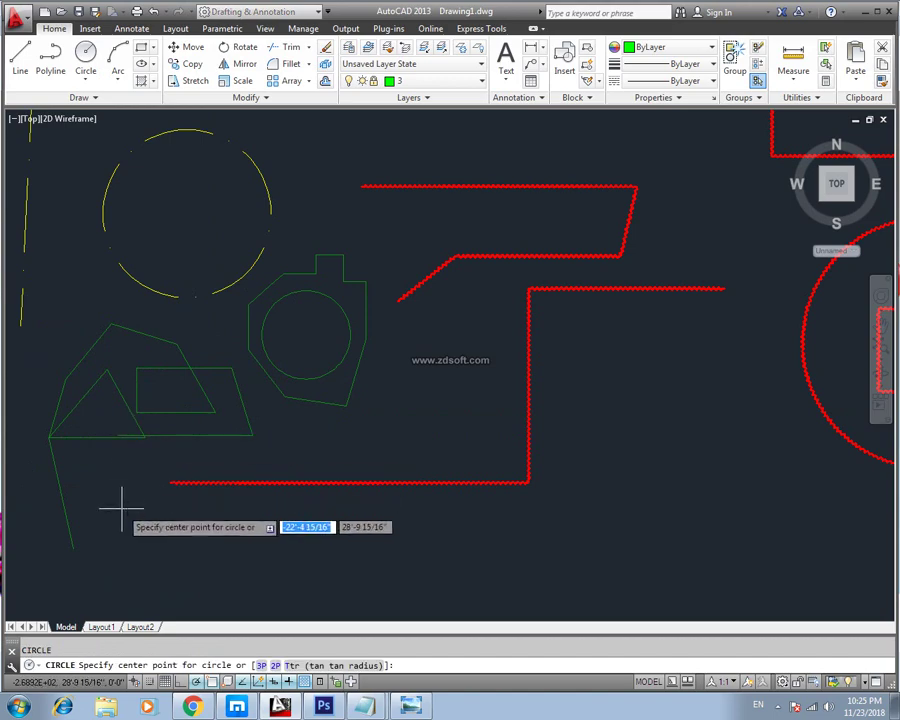
left_click(122, 509)
left_click(128, 538)
Draw a green rectangle at the lower right of the new shapes
type("rec")
key("Return")
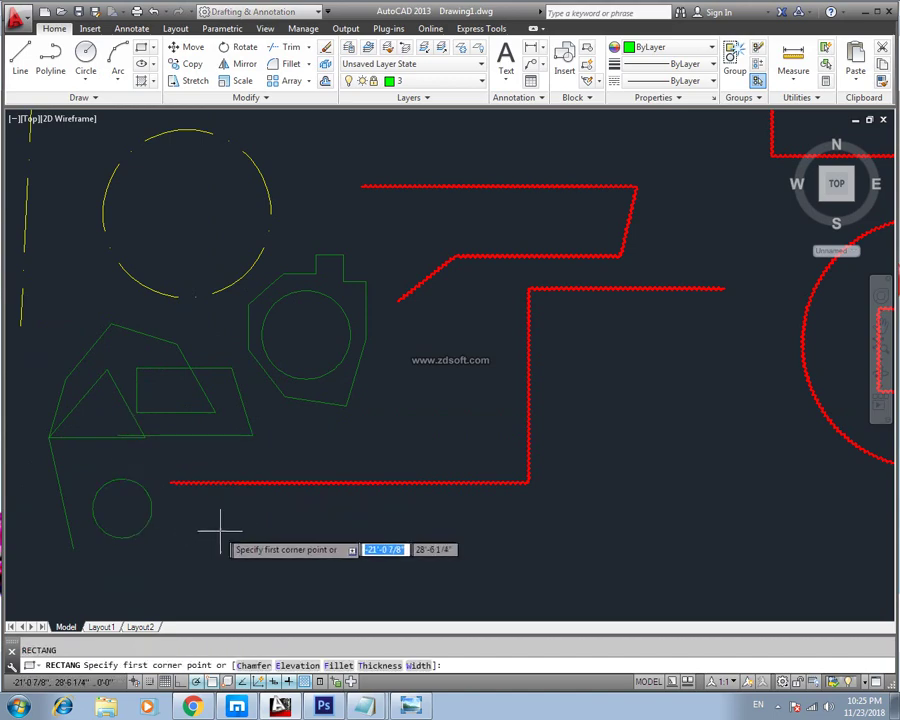
left_click(281, 540)
left_click(346, 593)
key("Escape")
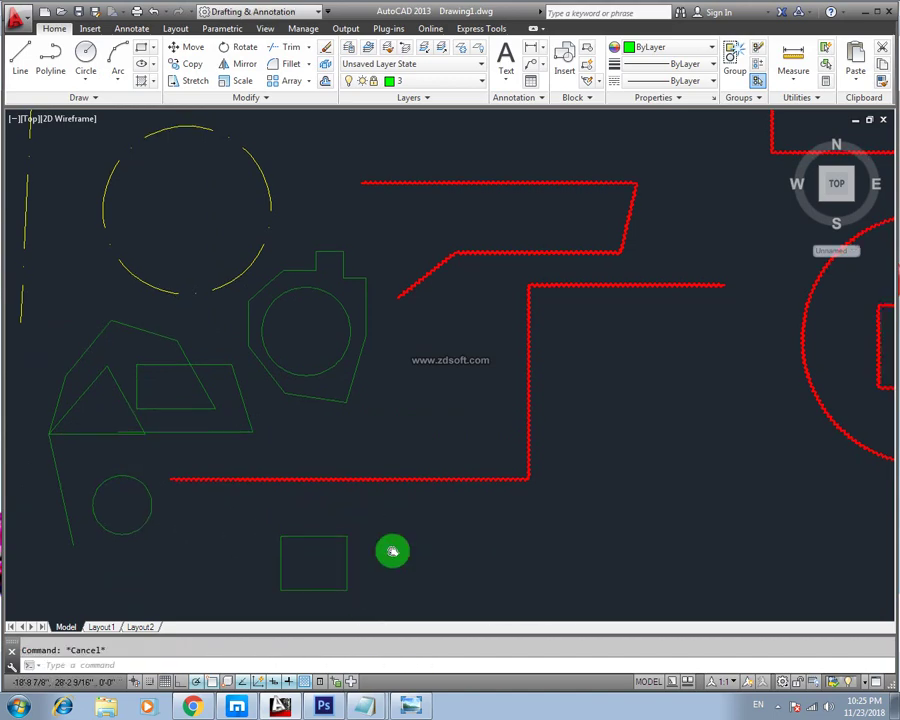
middle_click_drag(392, 548, 395, 486)
left_click(409, 497)
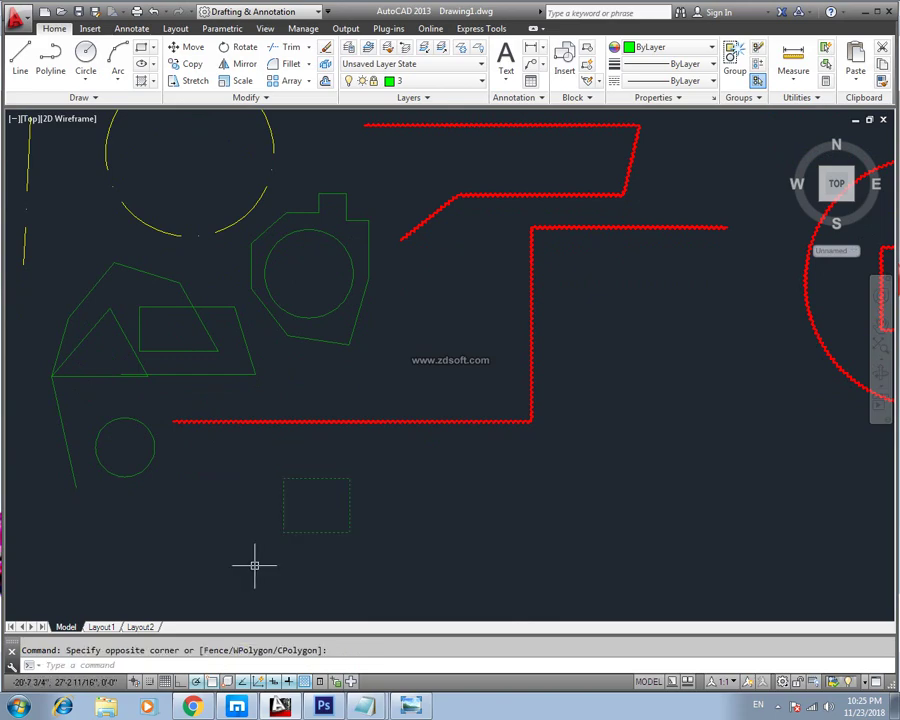
Try deleting the rectangle and green shapes, rejected because layer 3 is locked
left_click(254, 566)
key("Delete")
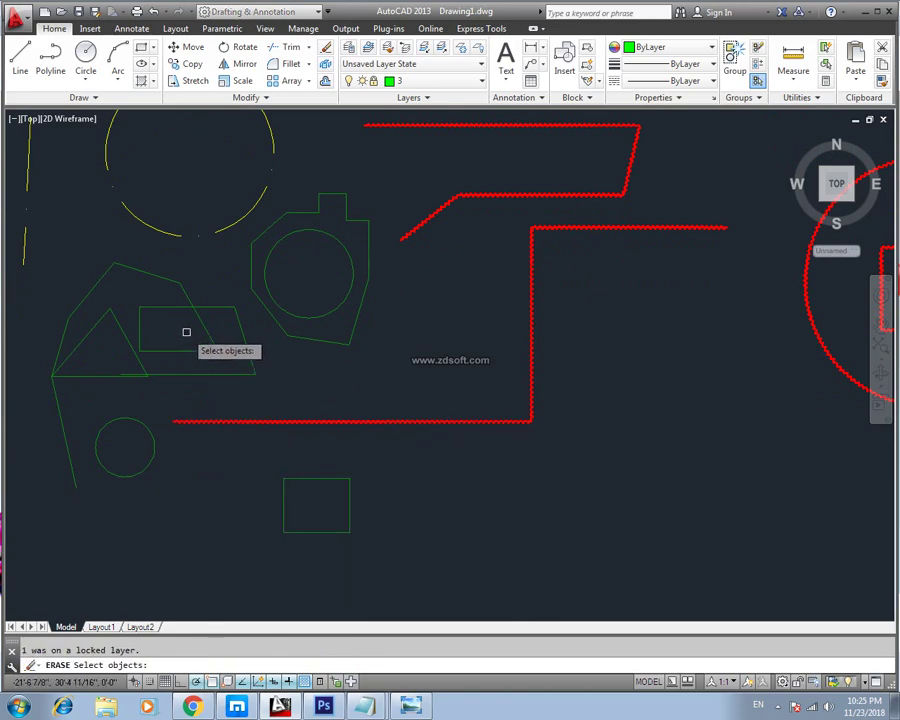
left_click(205, 275)
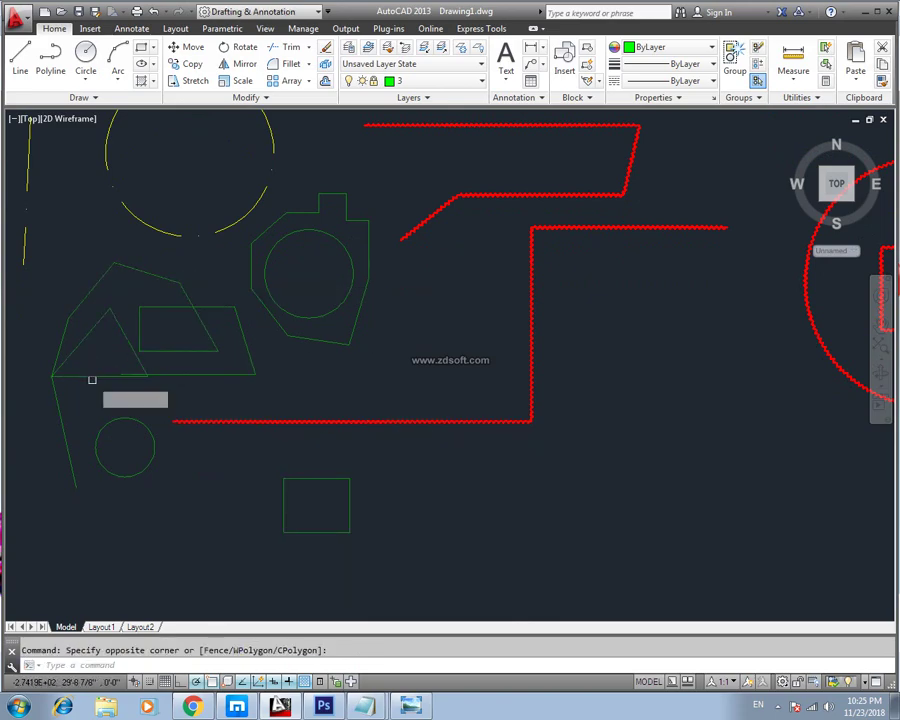
left_click(92, 380)
key("Escape")
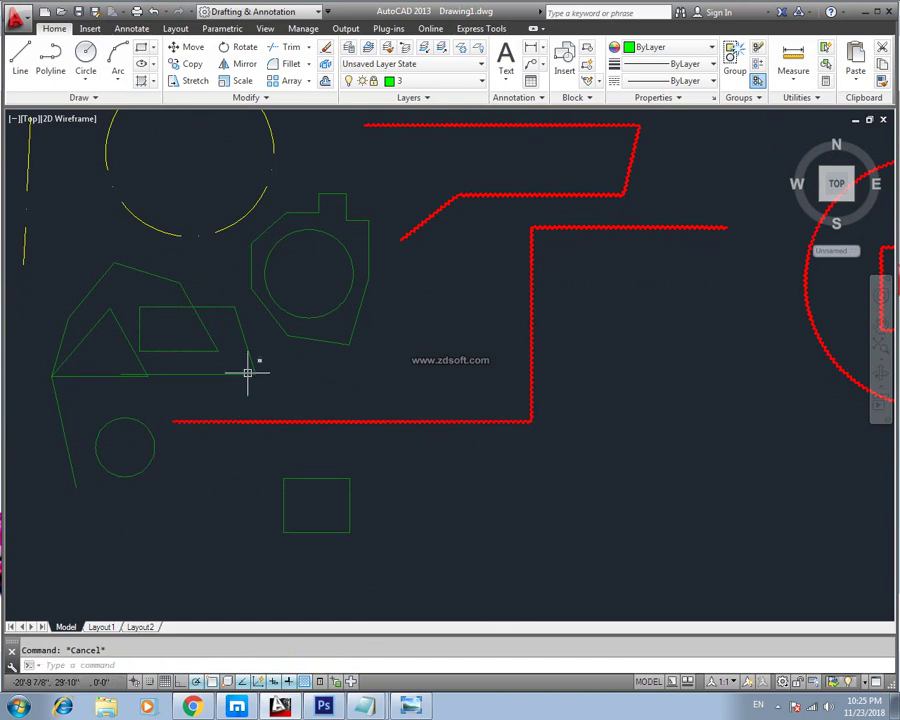
Attempt a MOVE on the locked shapes, cancel it, and reopen the layer list
type("m")
key("Return")
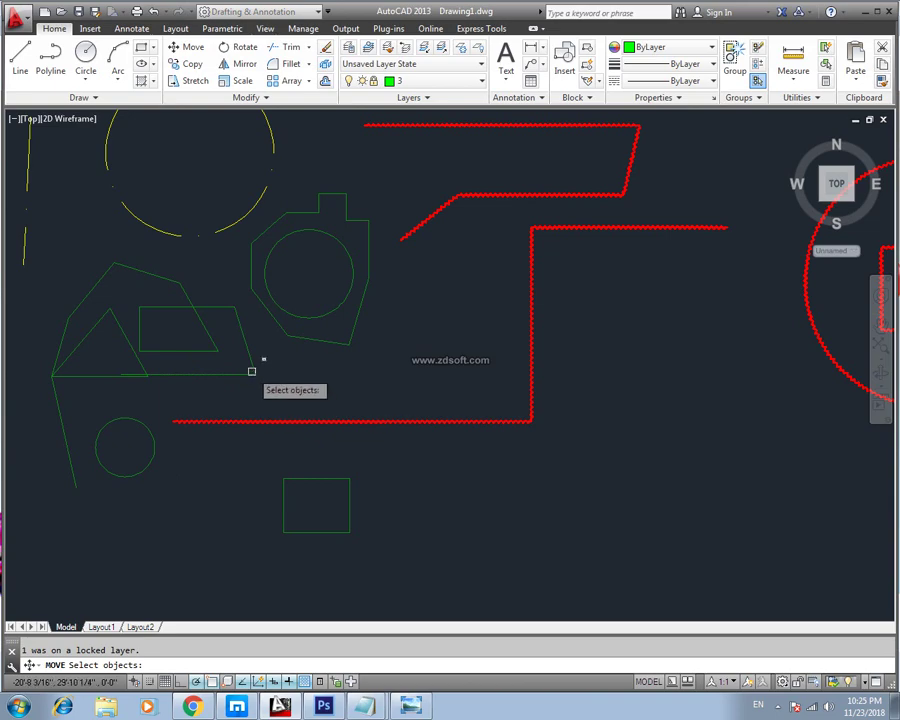
key("Escape")
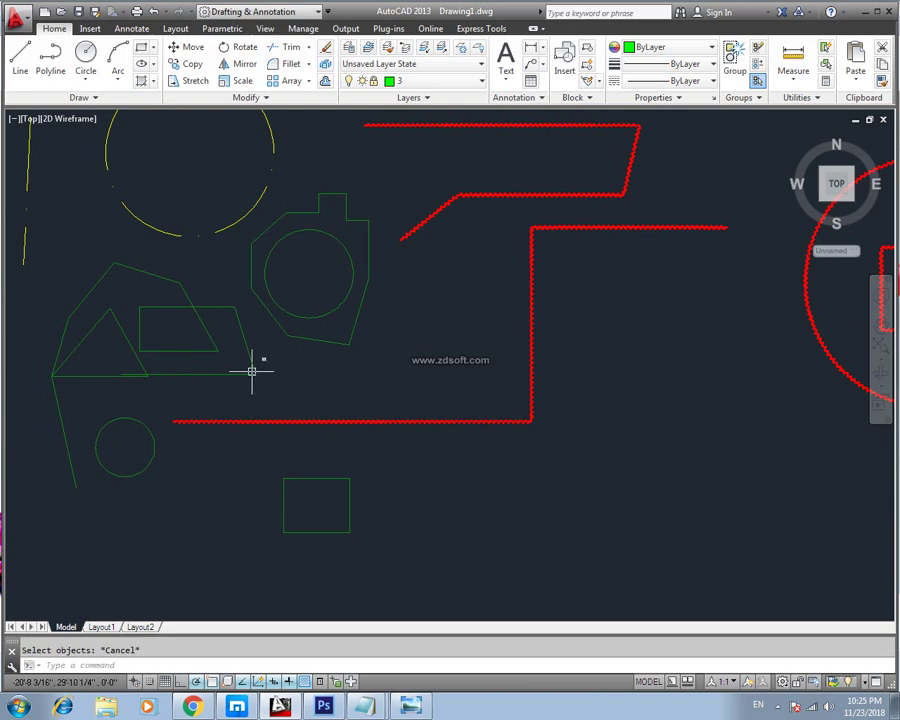
type("la")
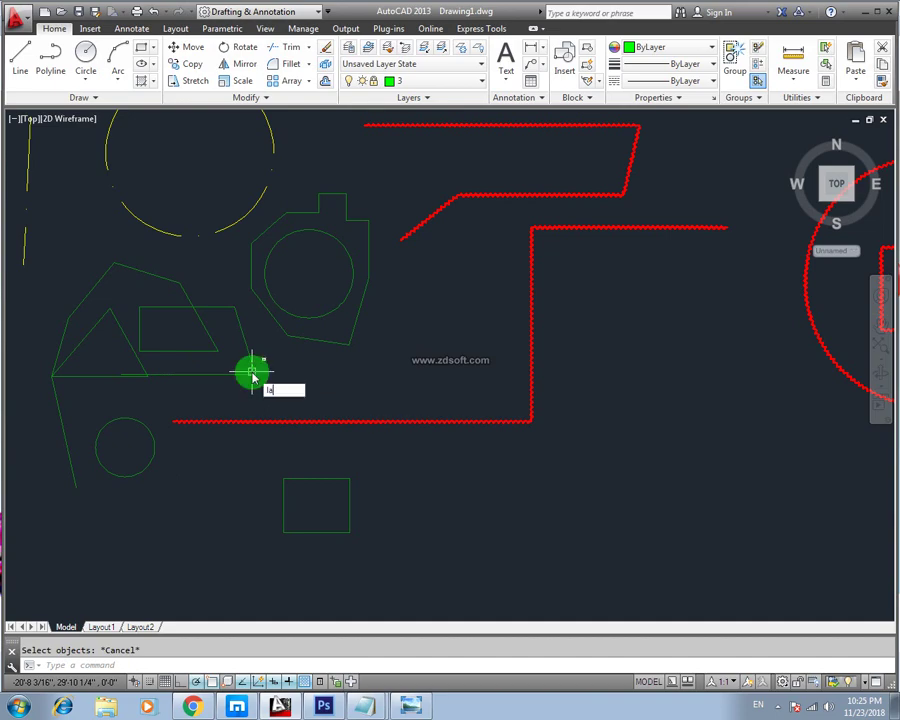
key("Return")
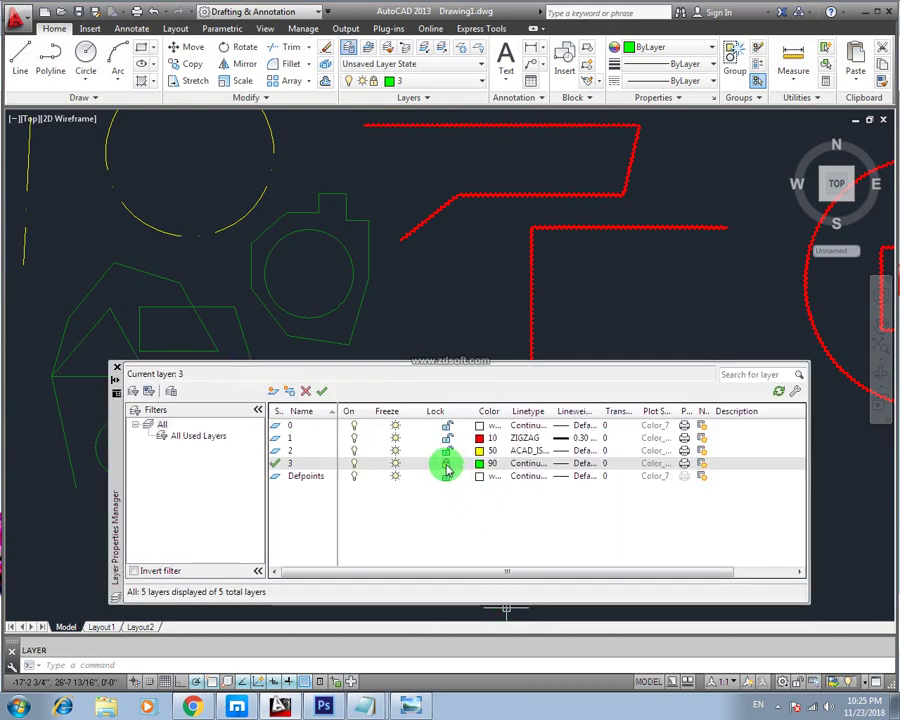
Toggle layer 3's lock, leaving it unlocked so its shapes are editable
left_click(447, 469)
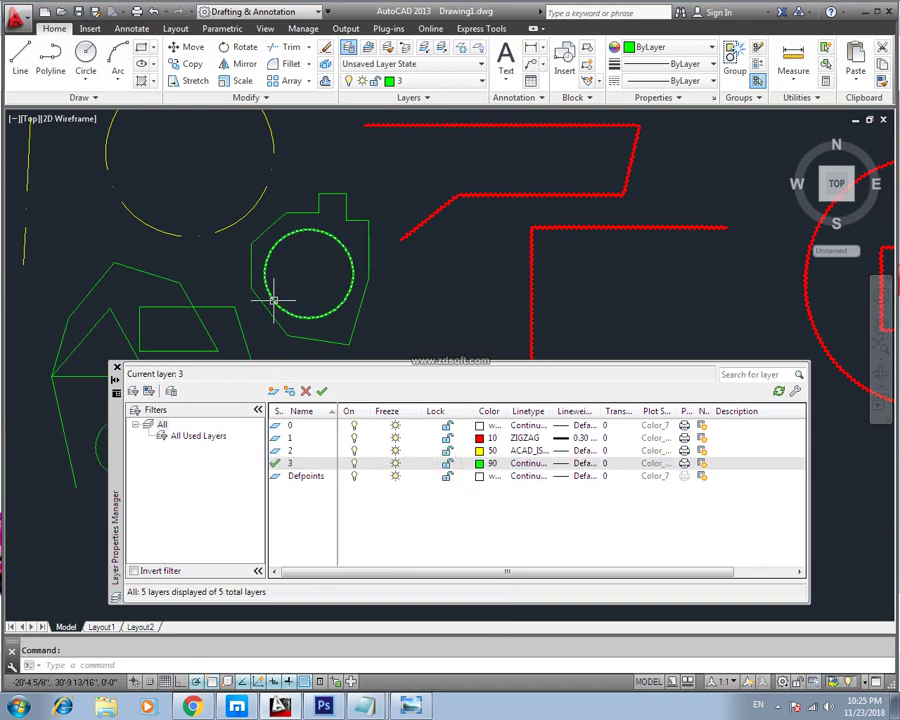
left_click(446, 463)
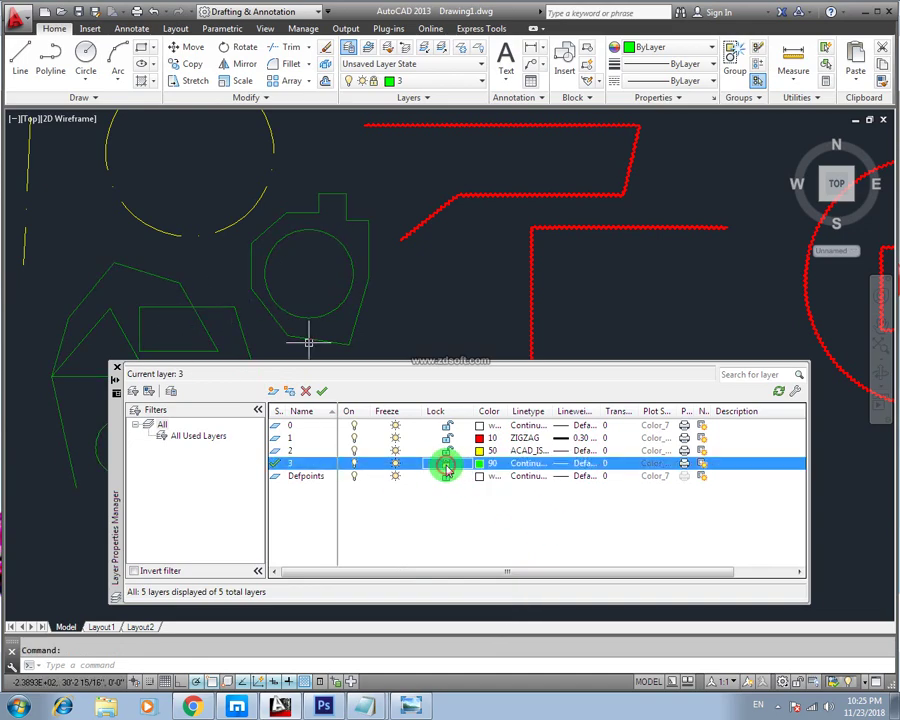
left_click(446, 470)
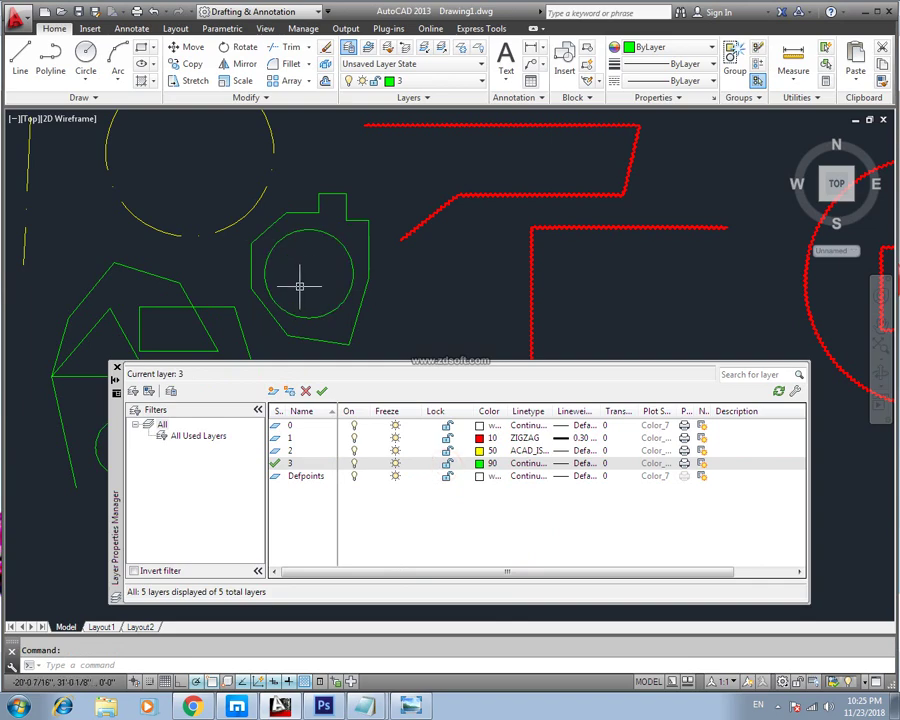
Turn layer 1 off, toggle layer 2's visibility and lock, and close the manager
left_click(355, 451)
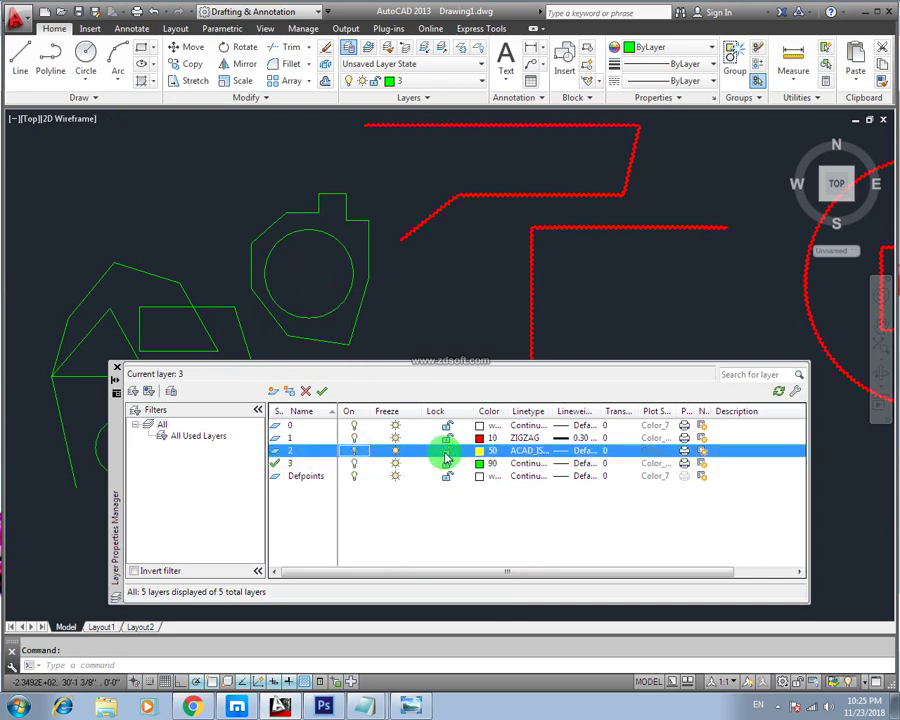
left_click(446, 453)
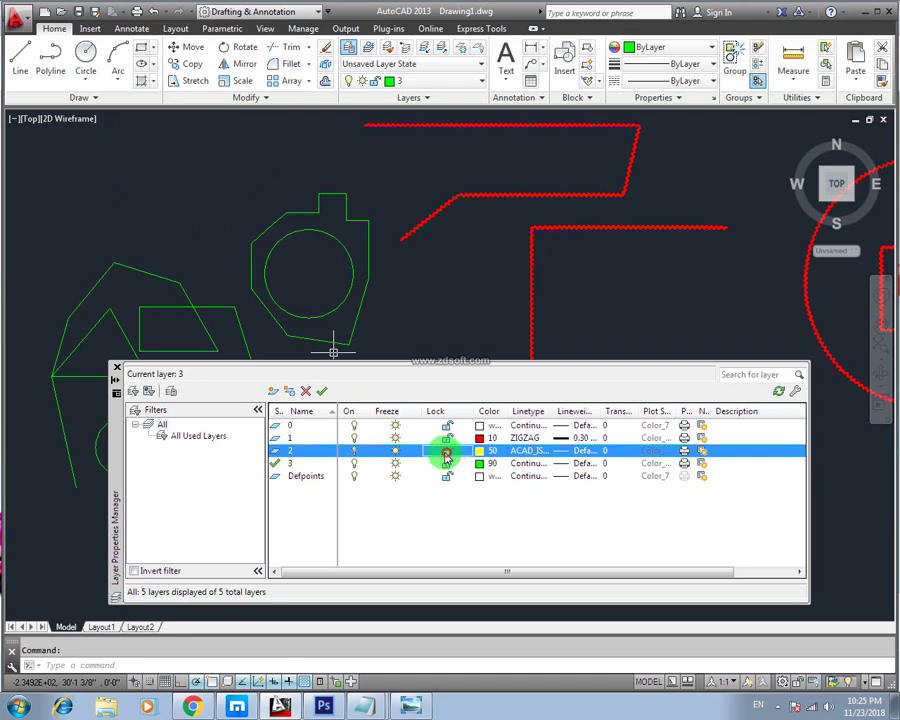
left_click(353, 438)
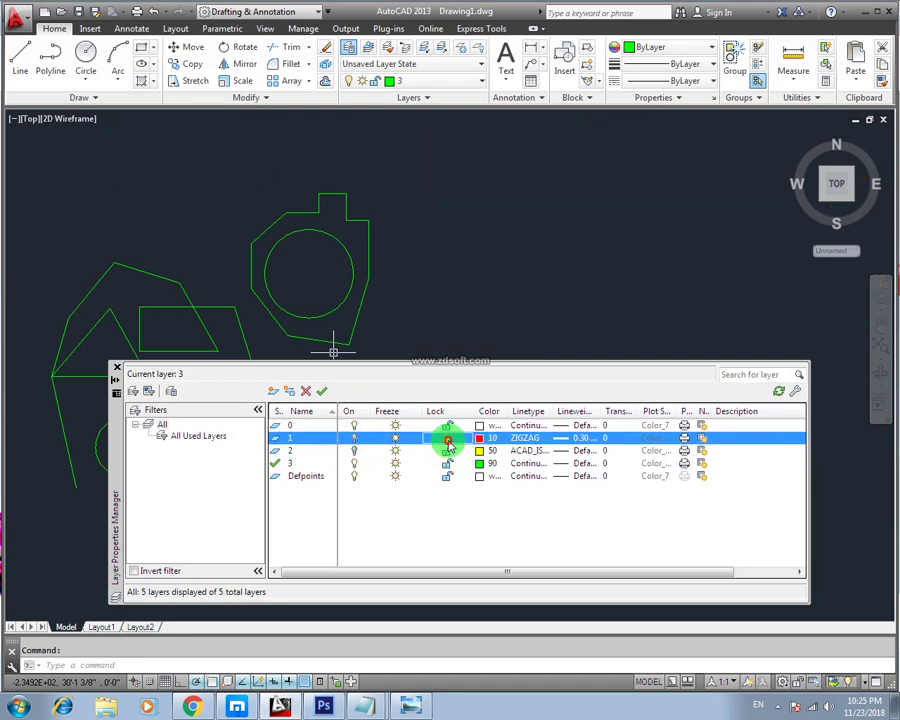
left_click(355, 450)
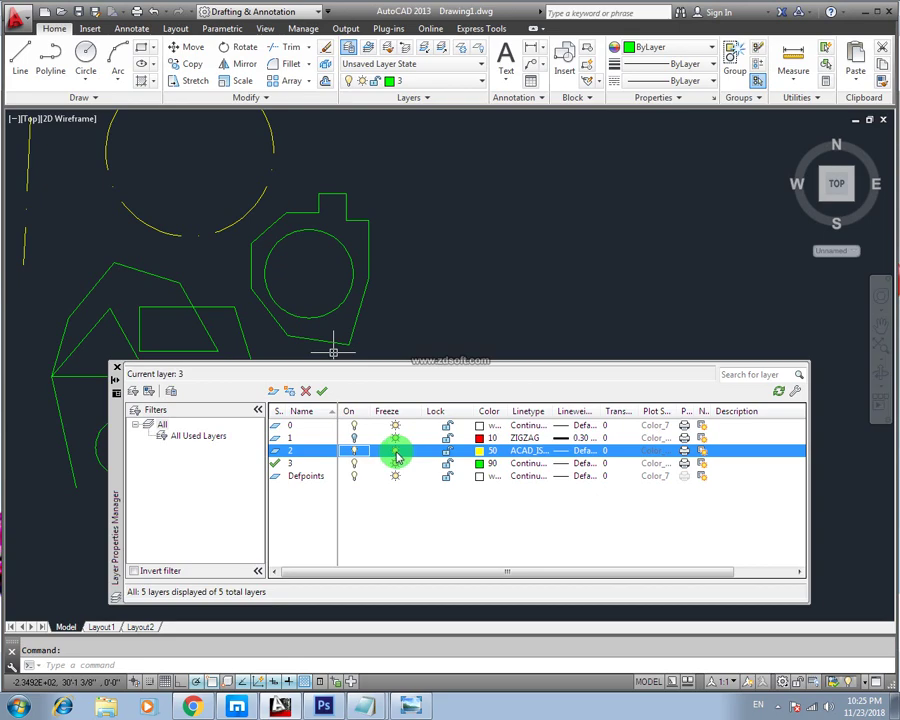
left_click(452, 453)
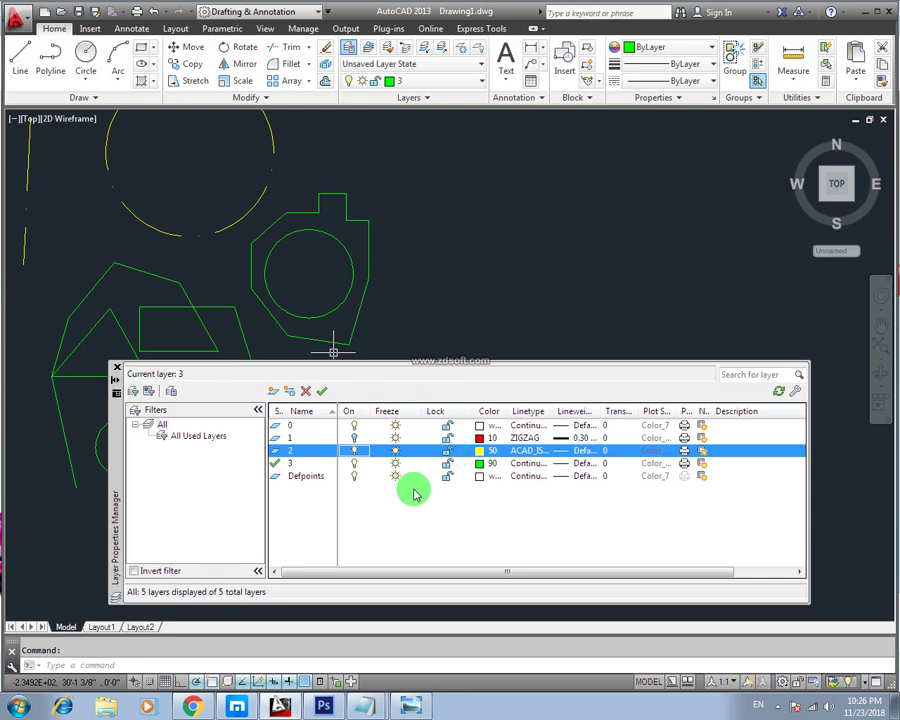
left_click(116, 371)
Turn layer 1 back on in Layer Properties so the red zigzag shapes reappear
scroll(390, 380, "down", 2)
scroll(440, 380, "down", 1)
scroll(502, 378, "down", 1)
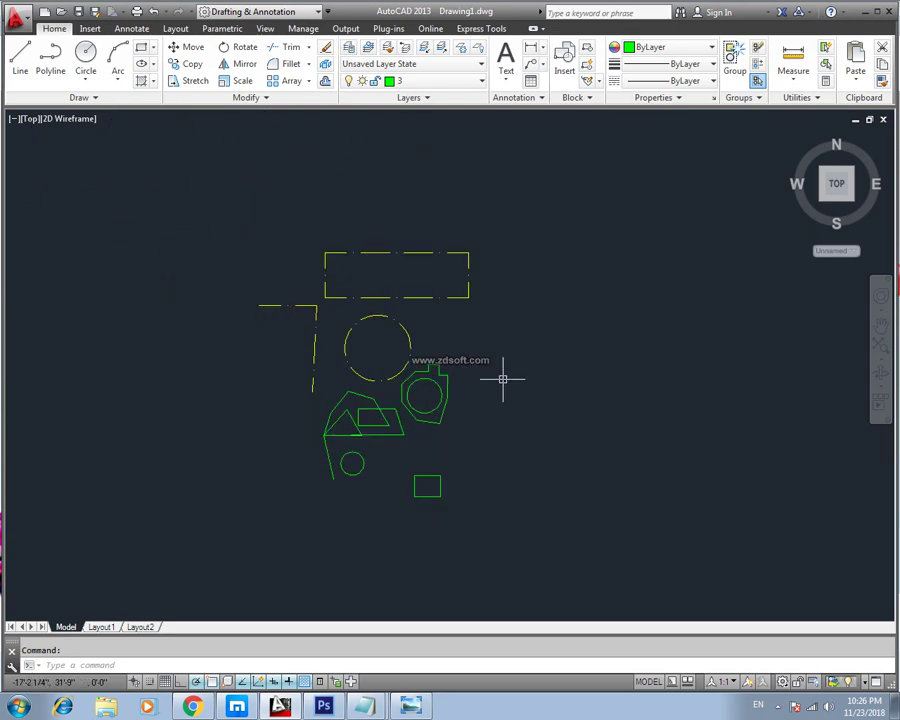
mouse_move(502, 378)
middle_mouse_down()
mouse_move(353, 315)
mouse_move(398, 370)
middle_mouse_up()
scroll(315, 341, "up", 2)
scroll(353, 345, "down", 3)
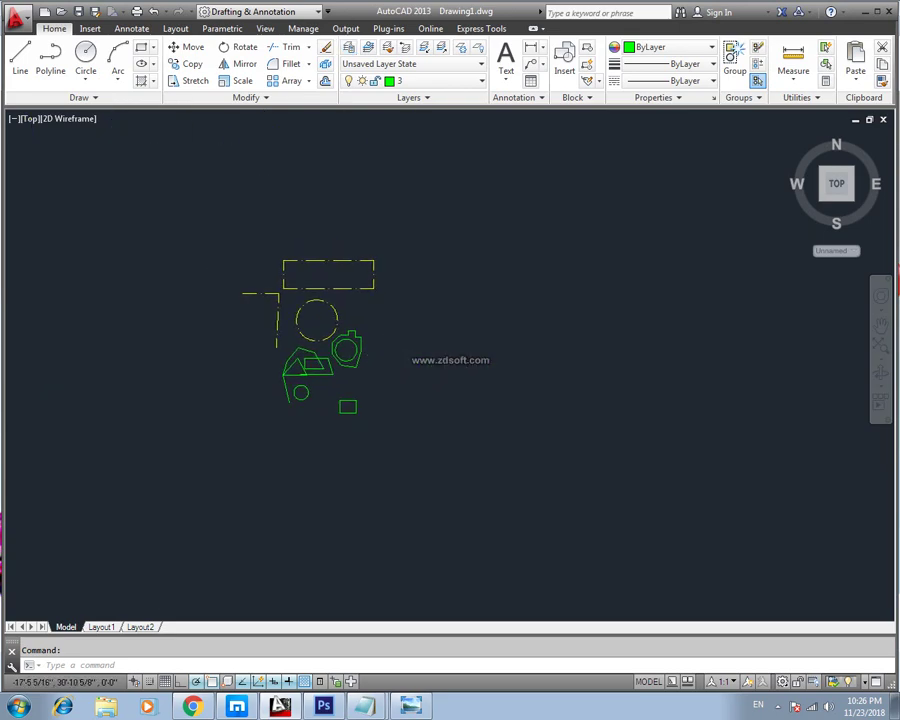
type("la")
key("Return")
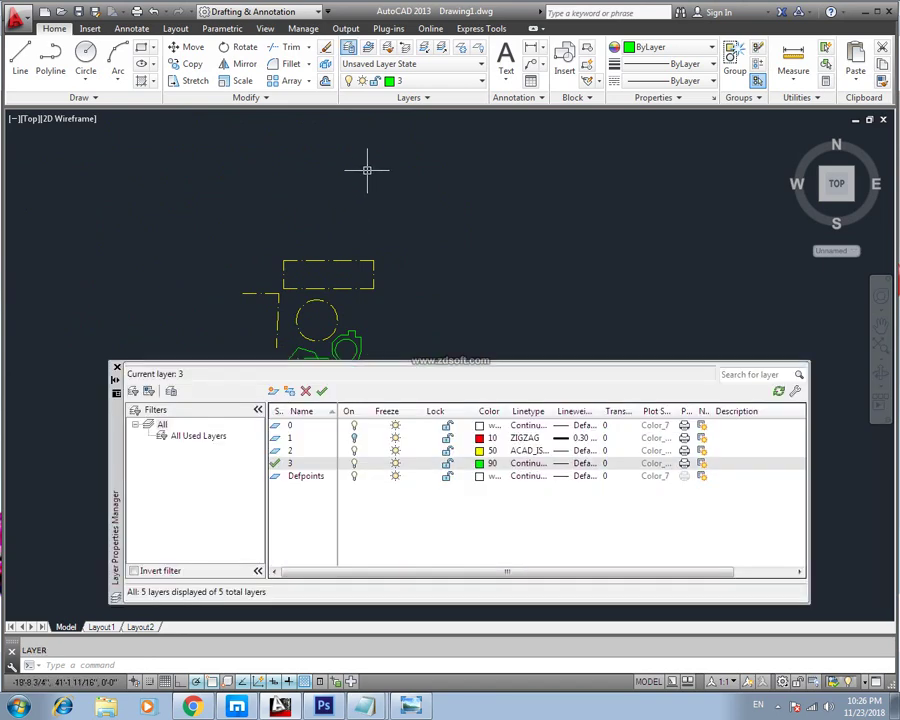
left_click(298, 444)
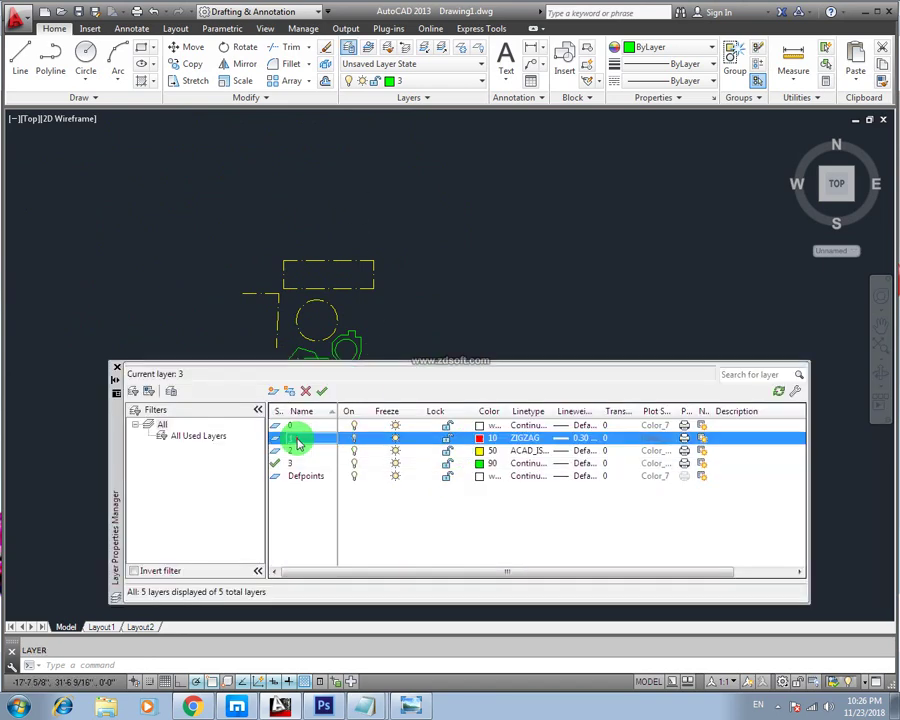
left_click(441, 446)
left_click(349, 447)
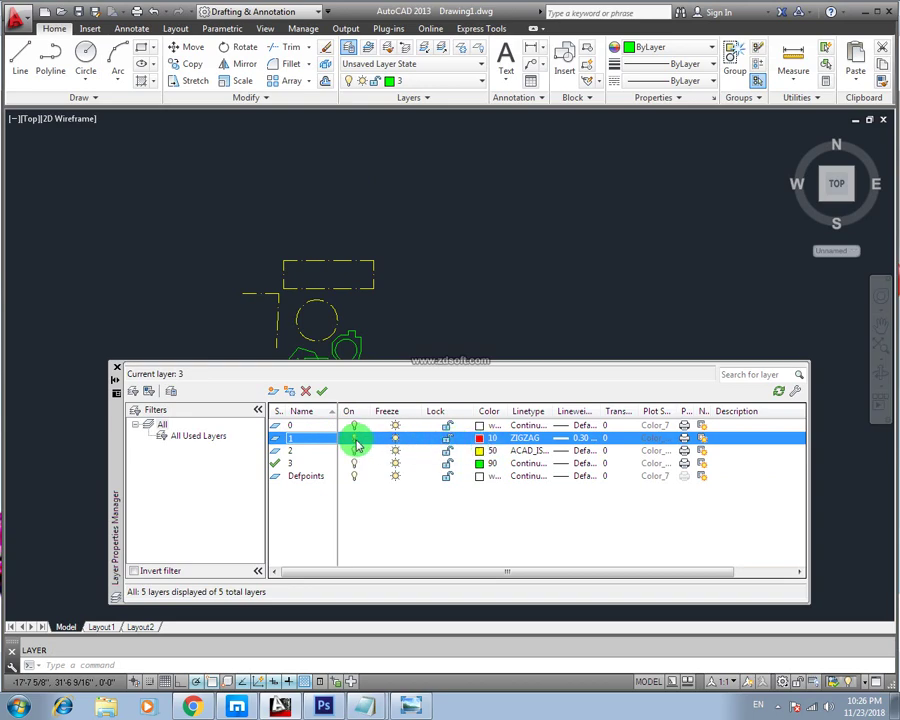
left_click(353, 445)
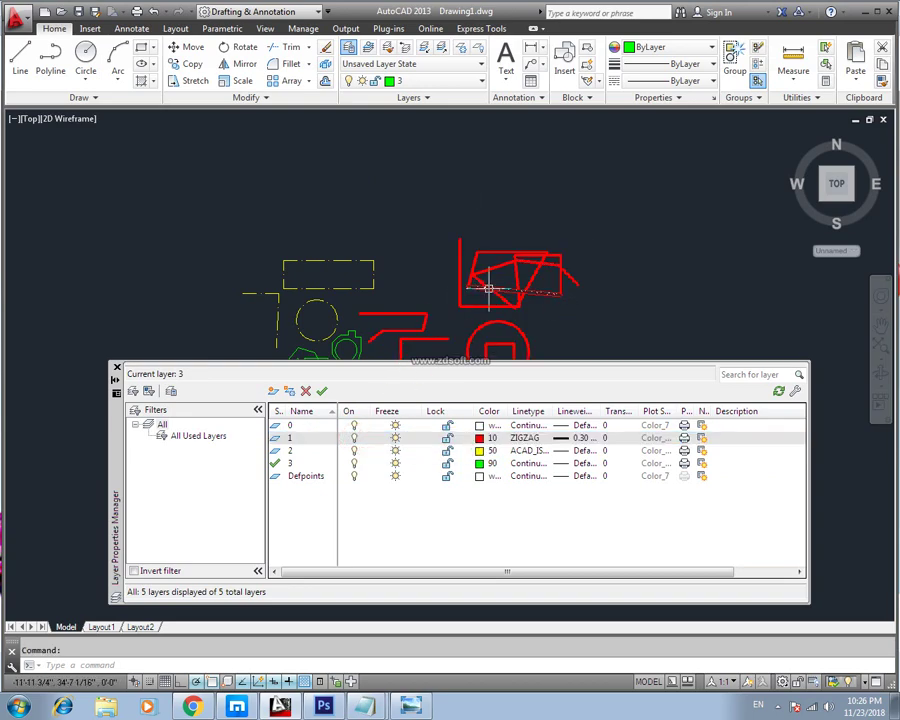
left_click(116, 367)
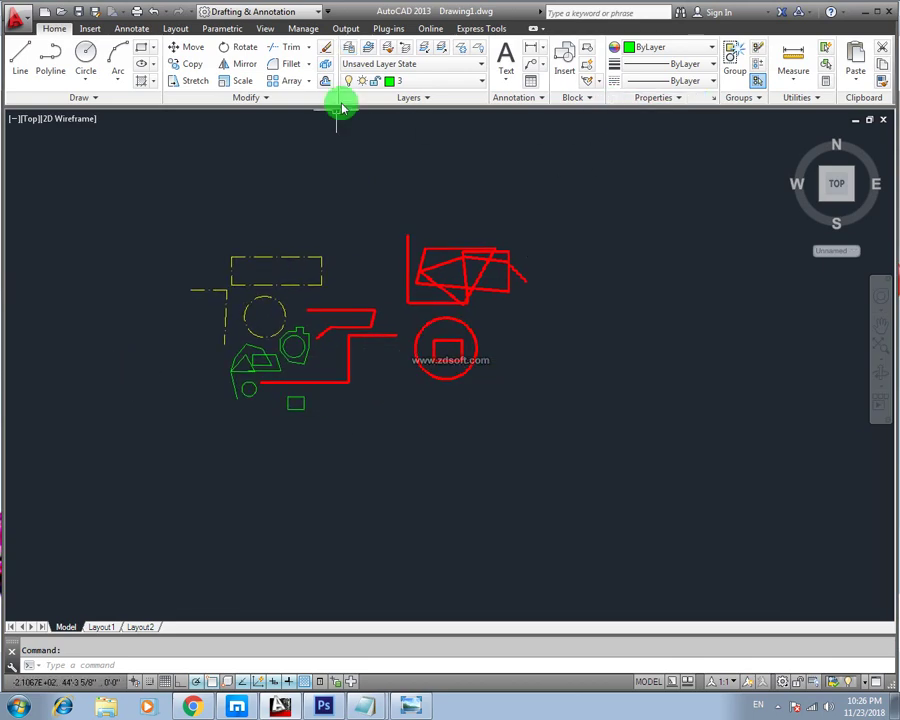
Make layer 0 the current layer
left_click(400, 97)
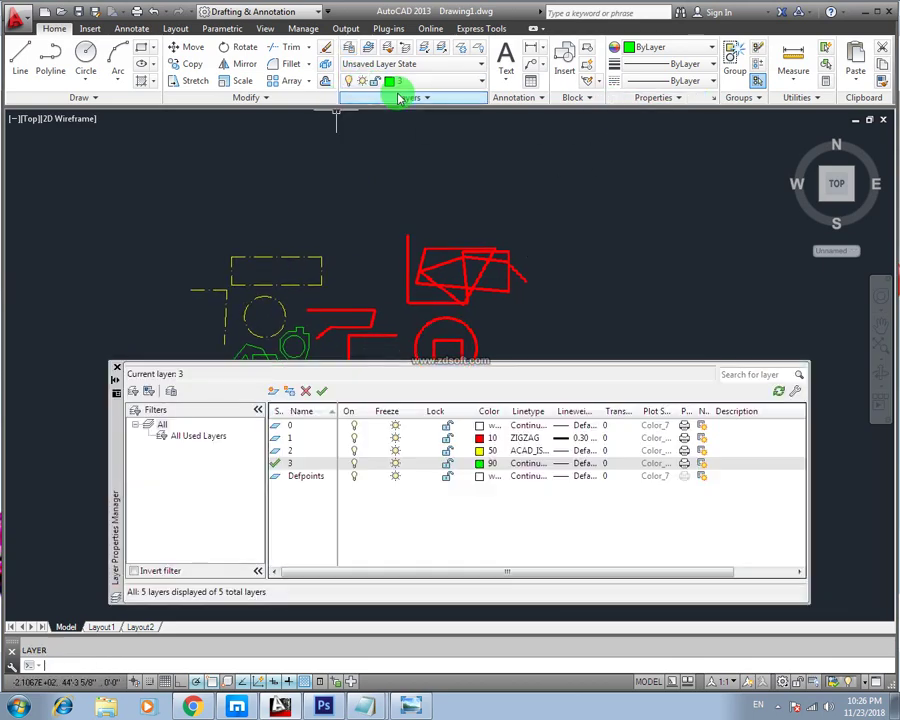
left_click(289, 430)
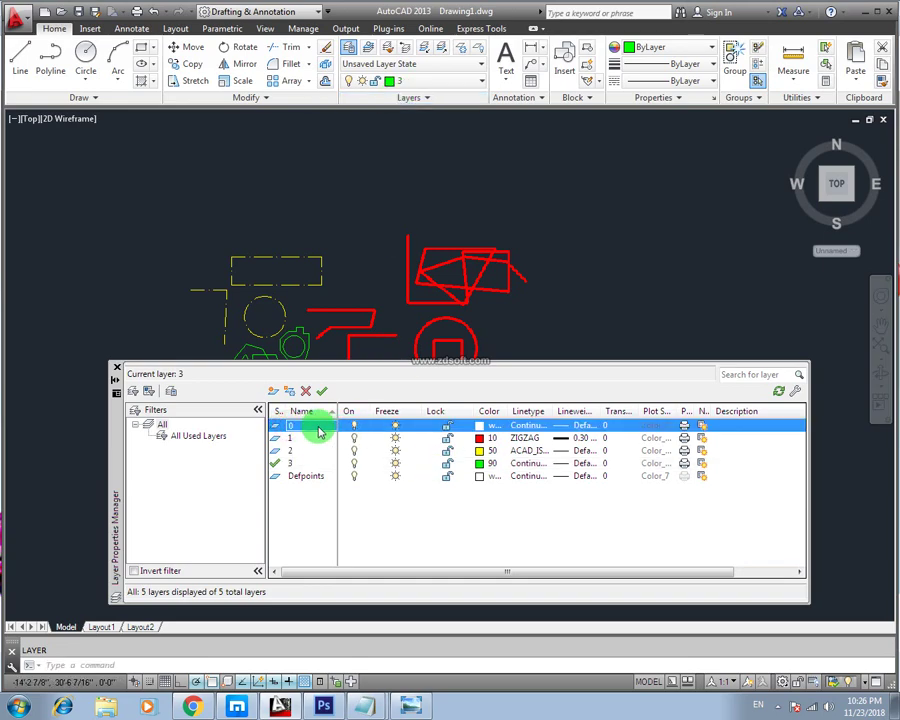
left_click(322, 392)
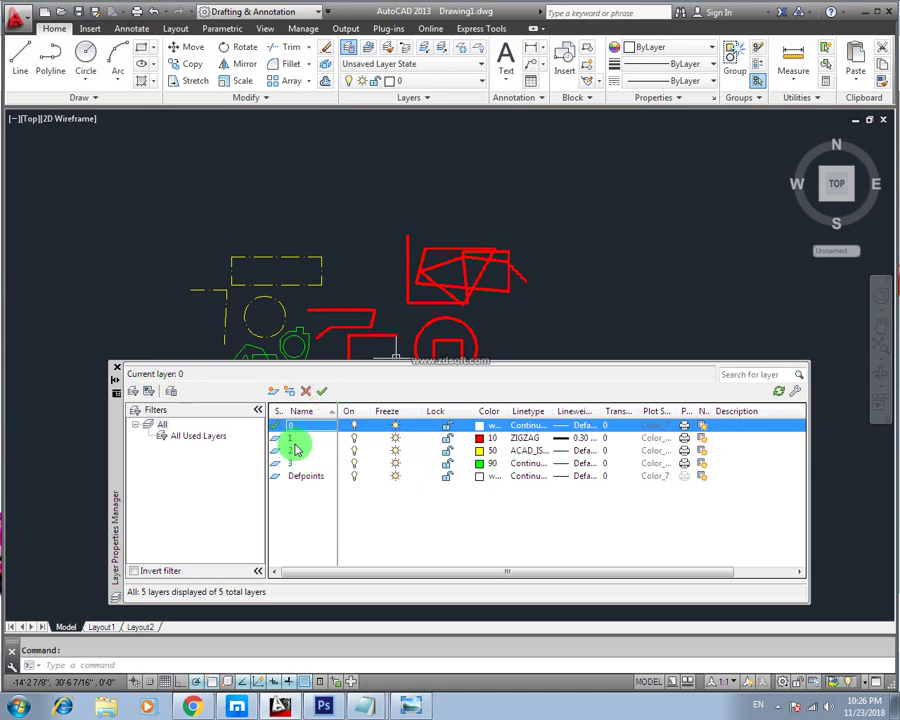
left_click(116, 368)
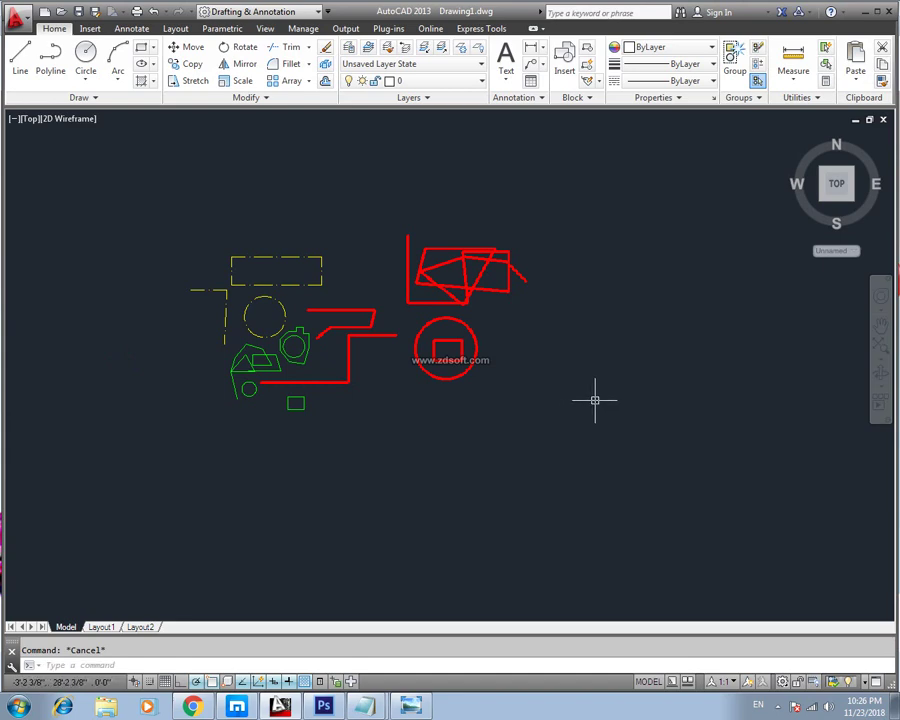
Draw a closed square of 5' lines to the right of the red shapes
type("l")
key("Return")
left_click(578, 207)
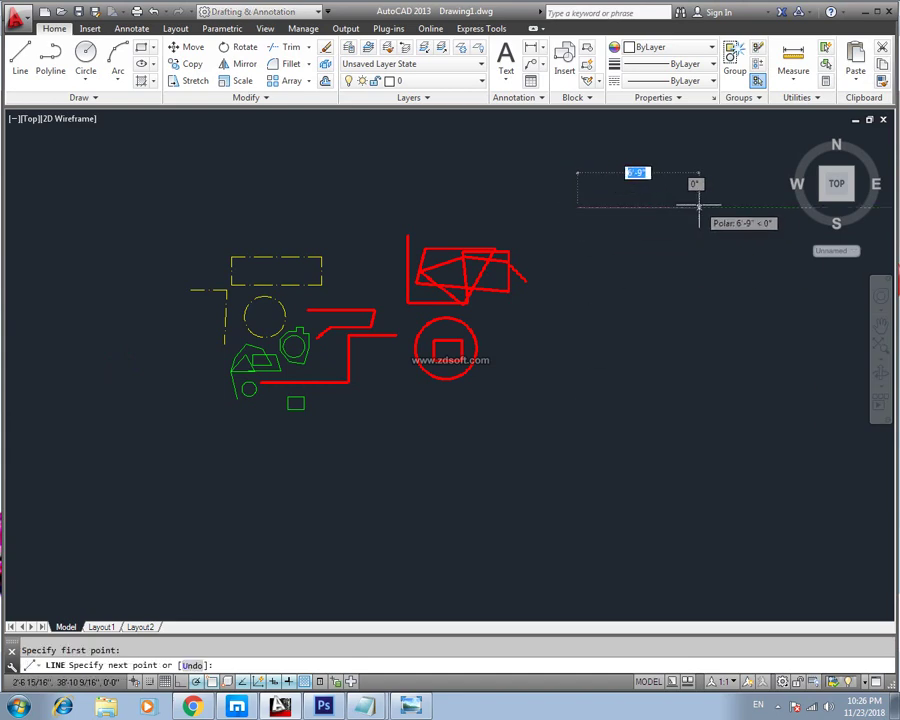
type("5'")
key("Return")
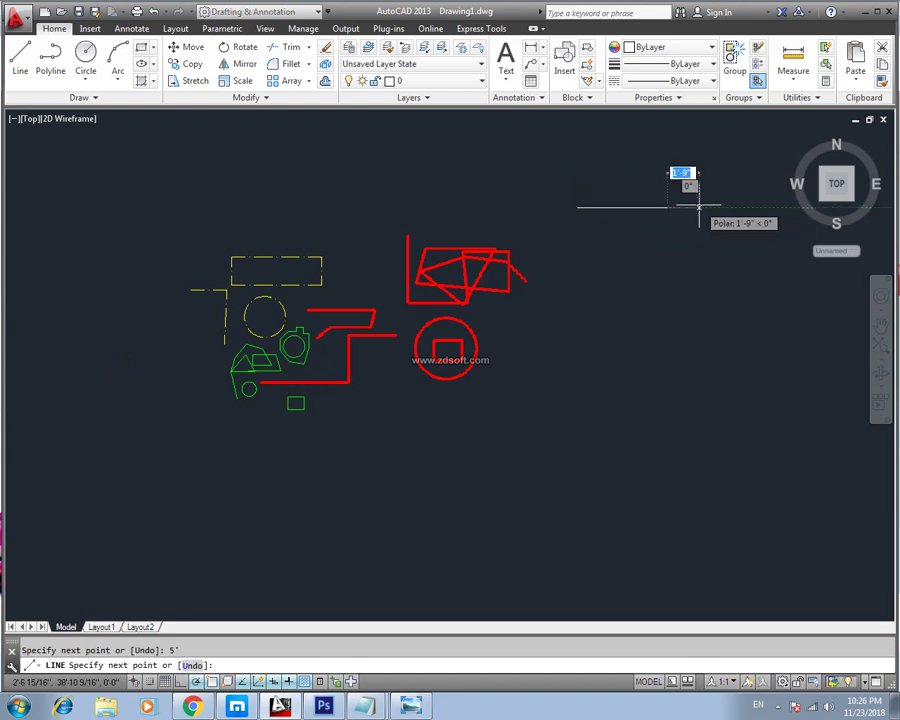
type("5'")
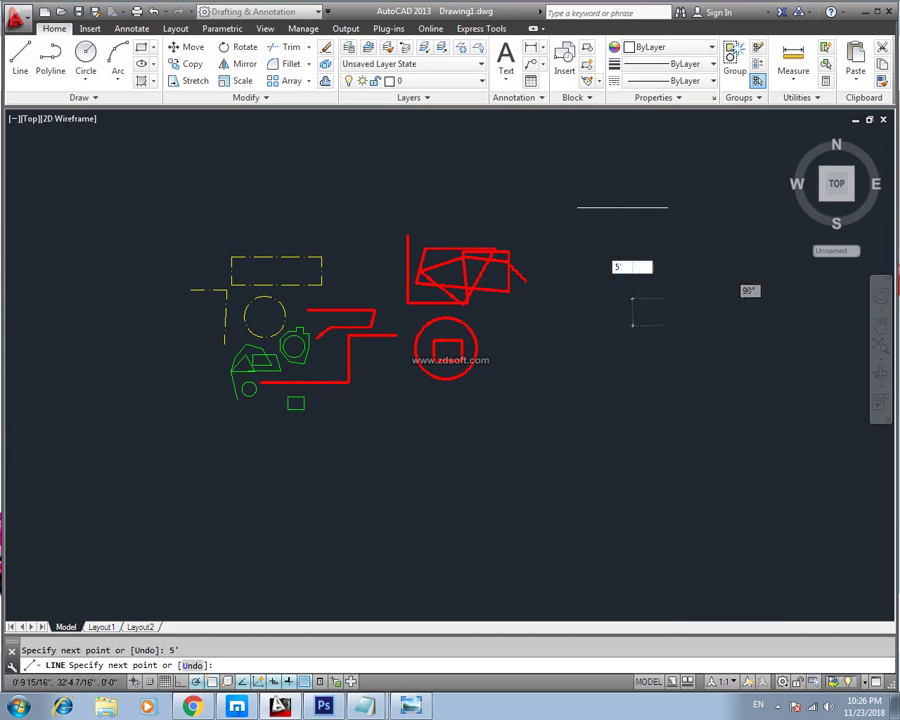
key("Return")
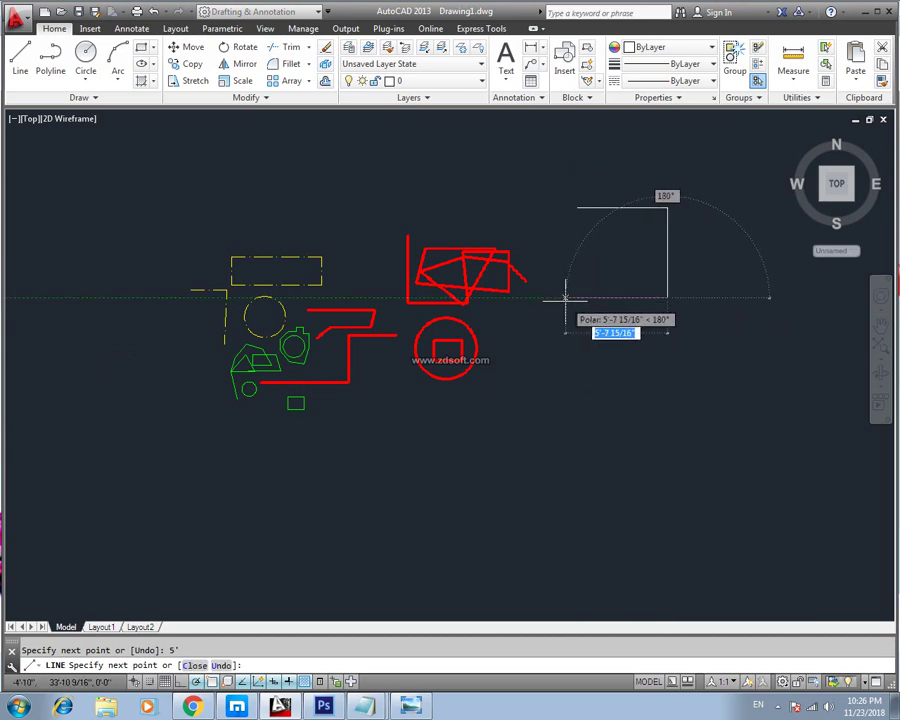
type("5'")
key("Return")
type("c")
key("Return")
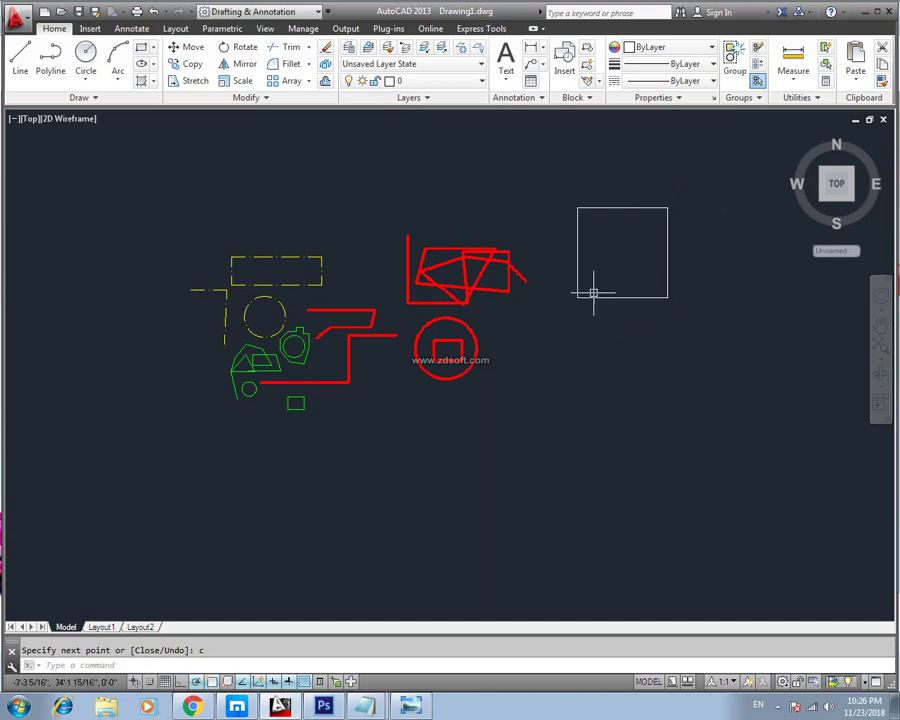
Window-select the new white square
middle_click_drag(622, 264, 628, 310)
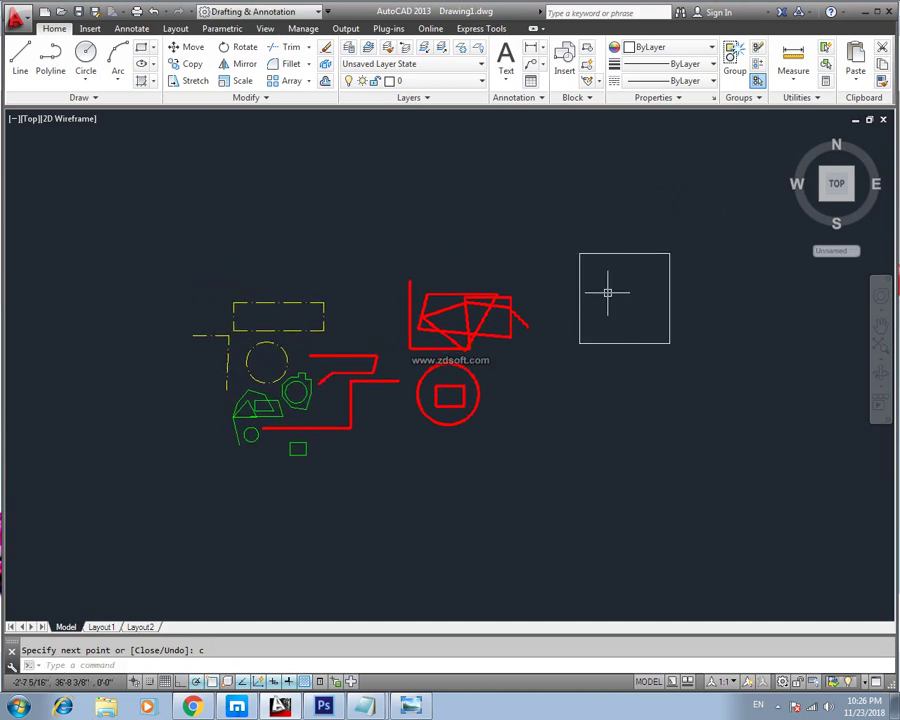
middle_click_drag(612, 309, 627, 282)
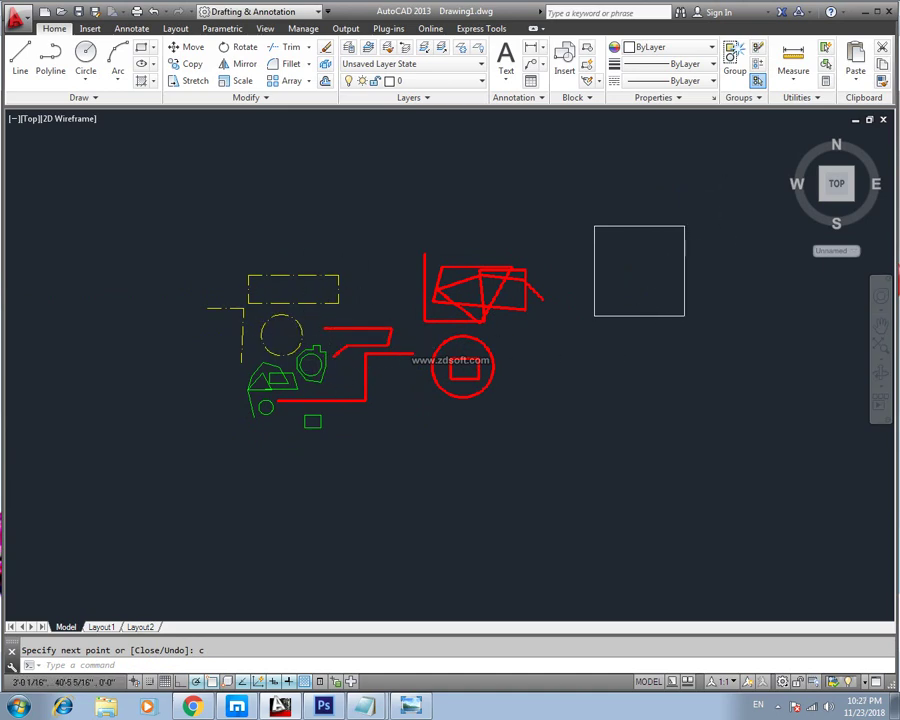
left_click(724, 198)
left_click(570, 328)
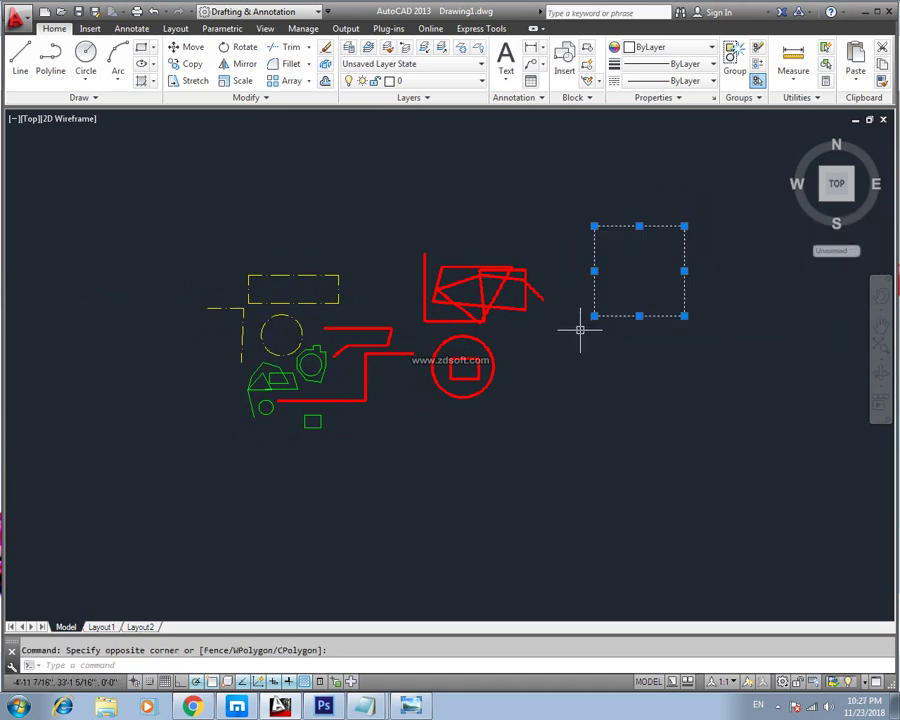
Move the 5' square onto layer 2 so it shows yellow and dashed
left_click(482, 84)
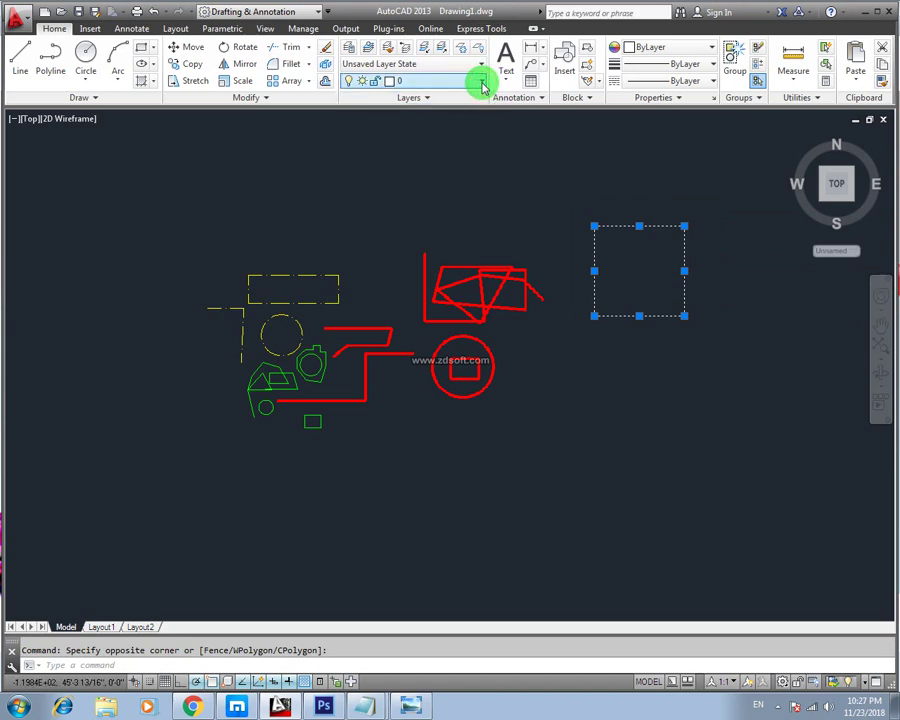
left_click(440, 126)
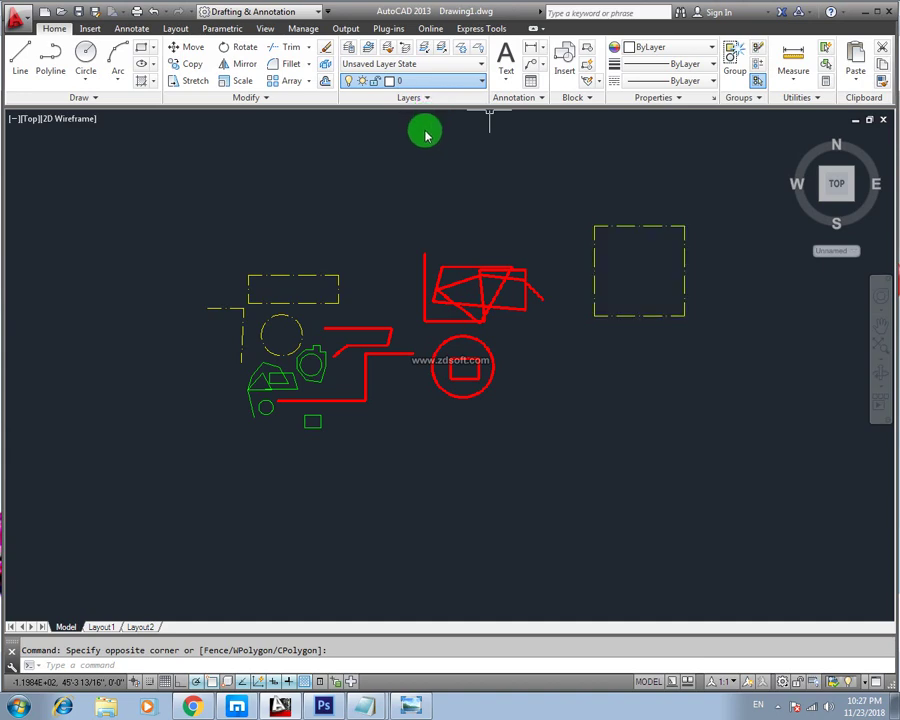
left_click(424, 136)
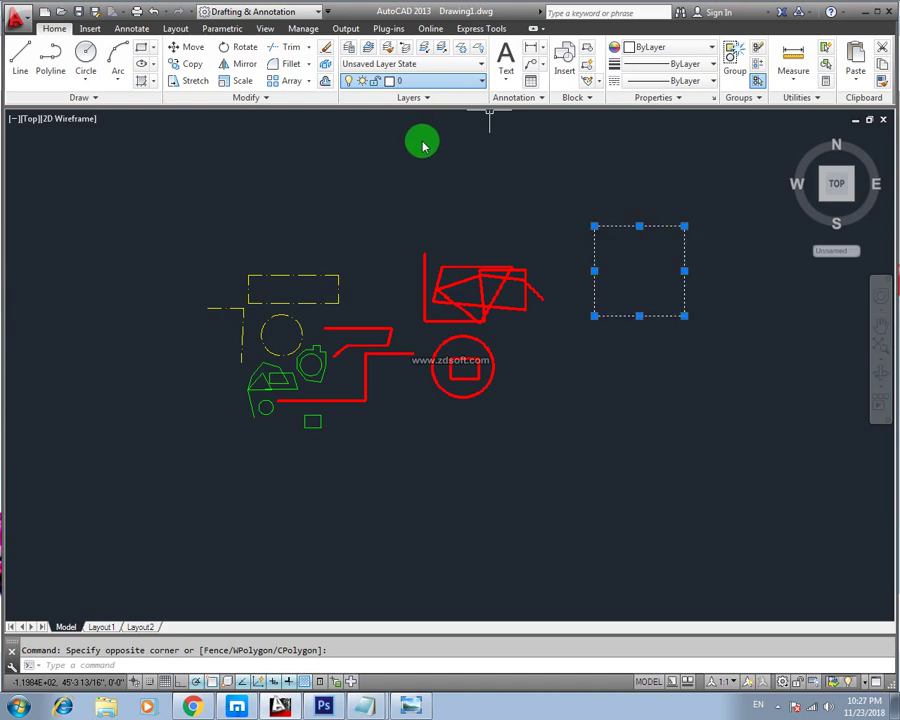
key("Escape")
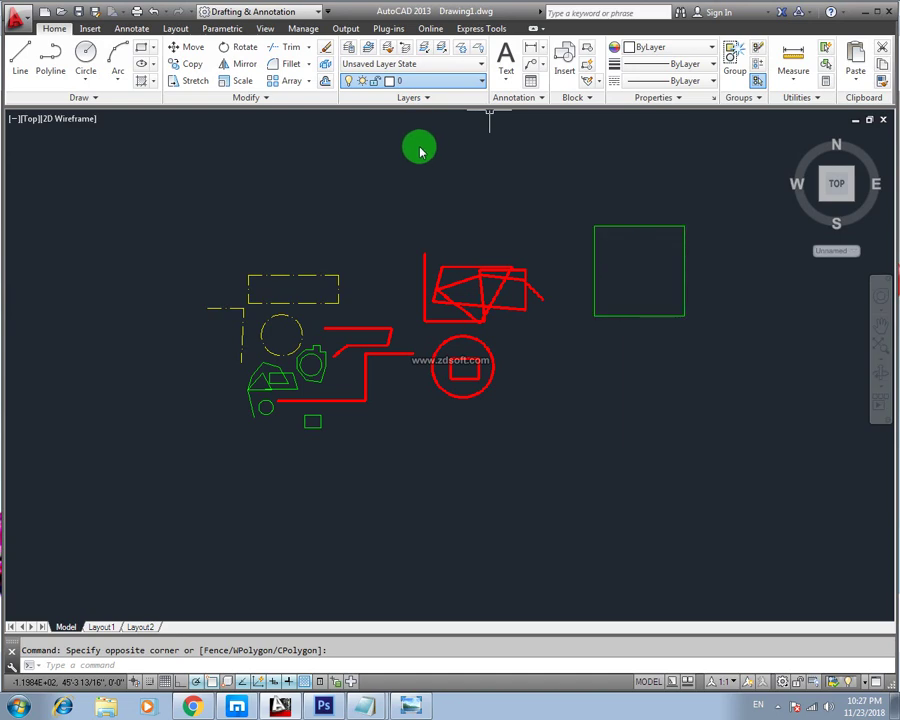
left_click(420, 151)
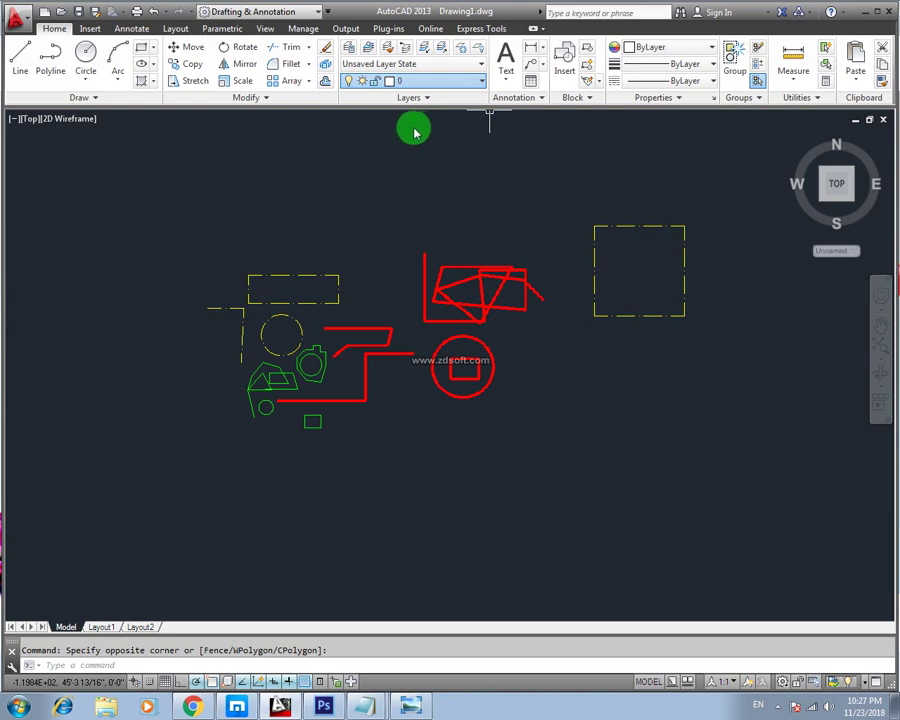
left_click(416, 131)
key("Escape")
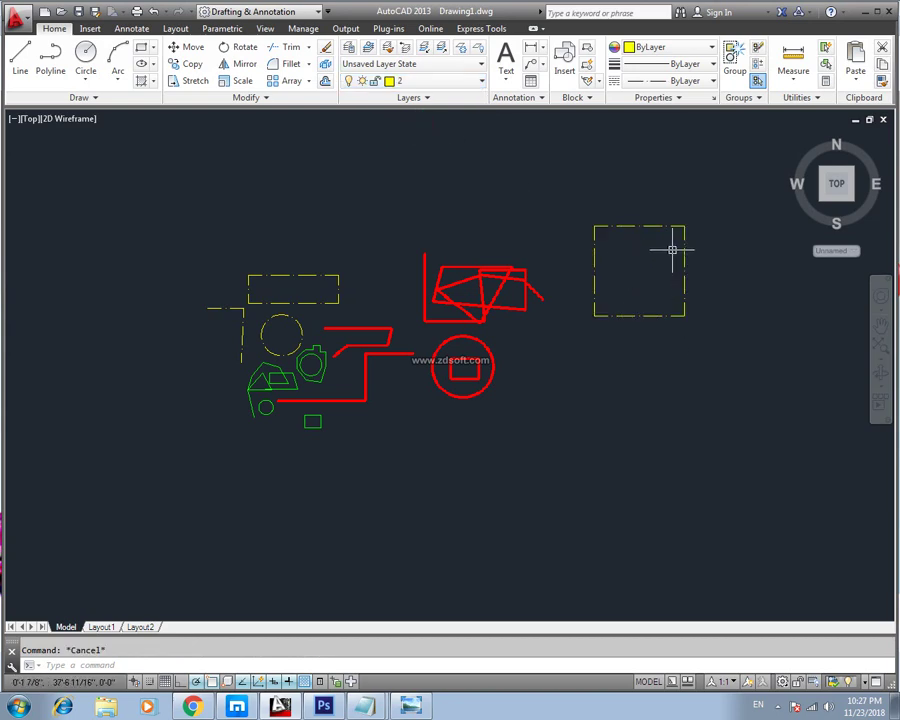
type("la")
key("Return")
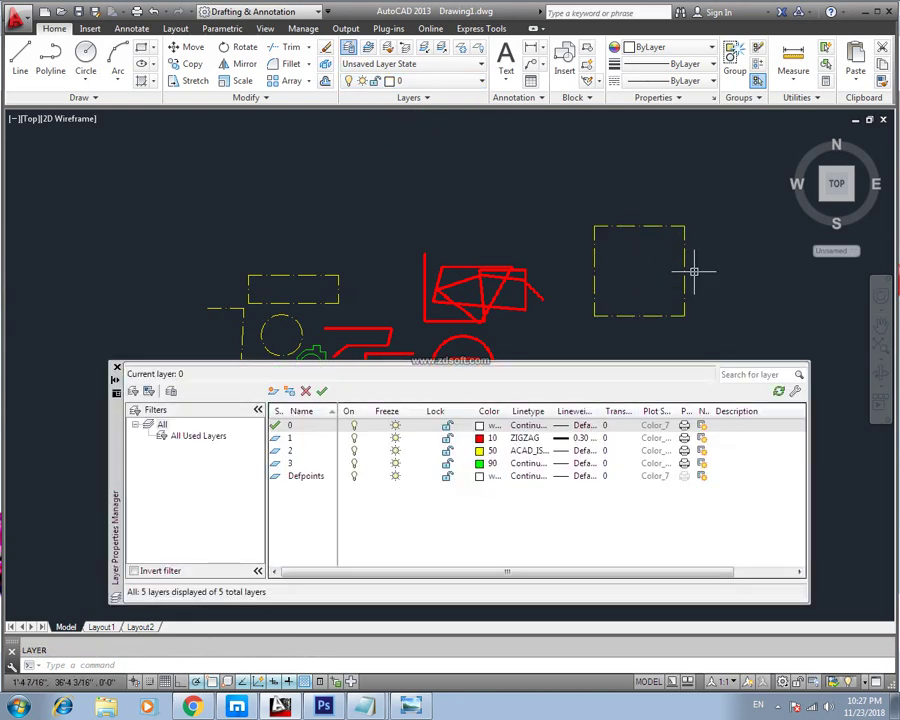
Switch layer 2 off and back on, leaving the yellow dashed square visible
left_click(355, 455)
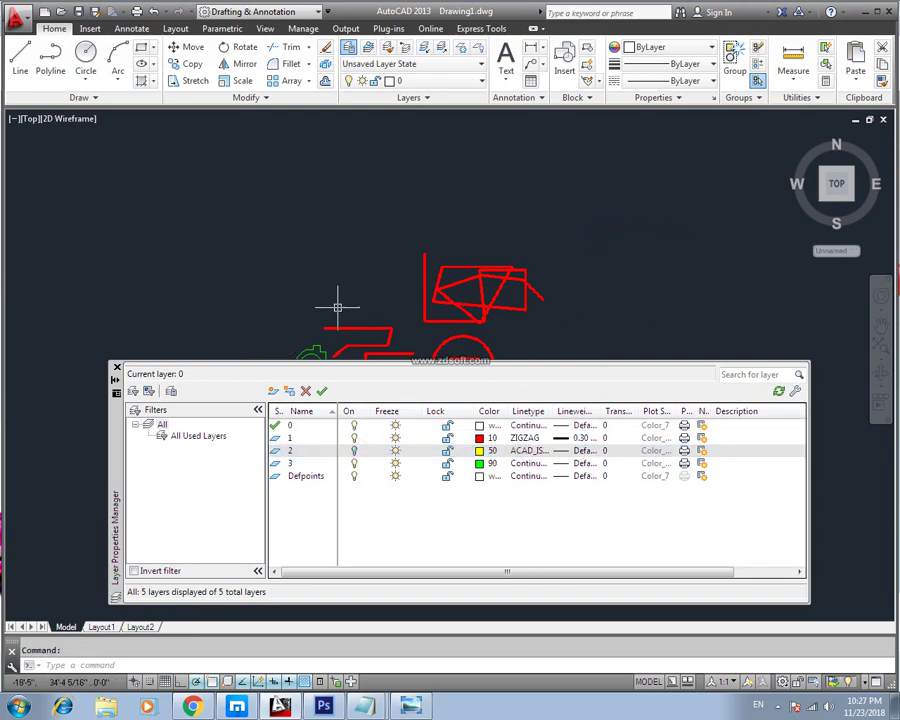
left_click(355, 455)
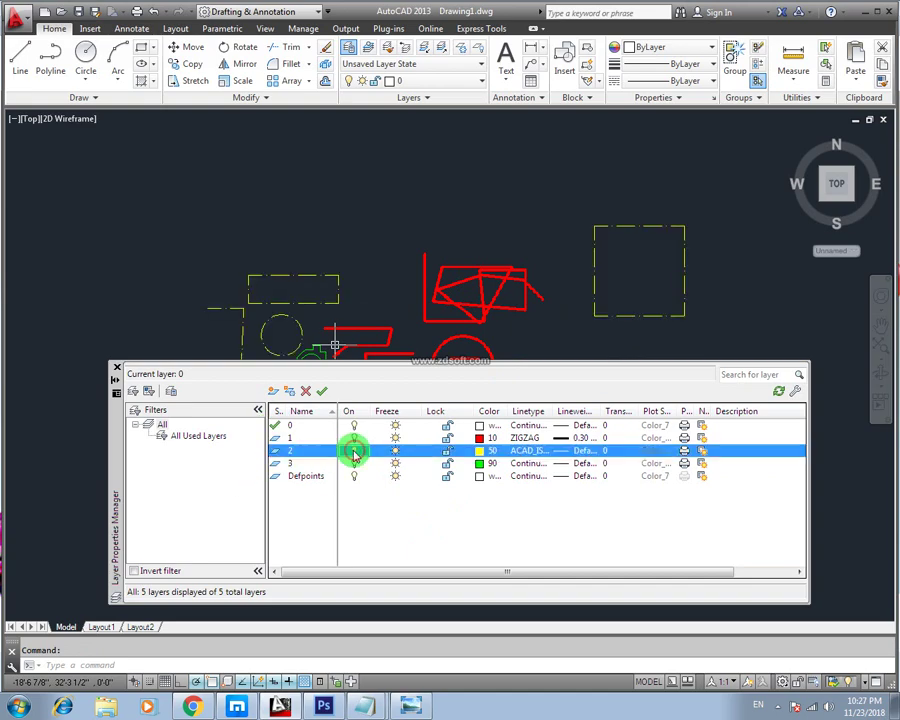
left_click(115, 370)
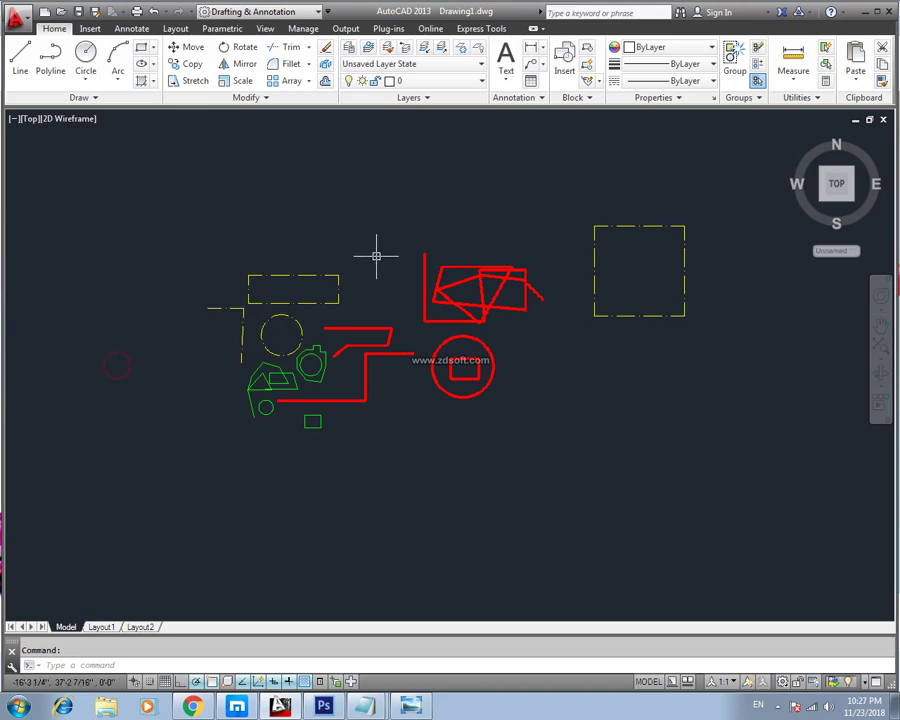
Draw a white circle above the drawing
type("c")
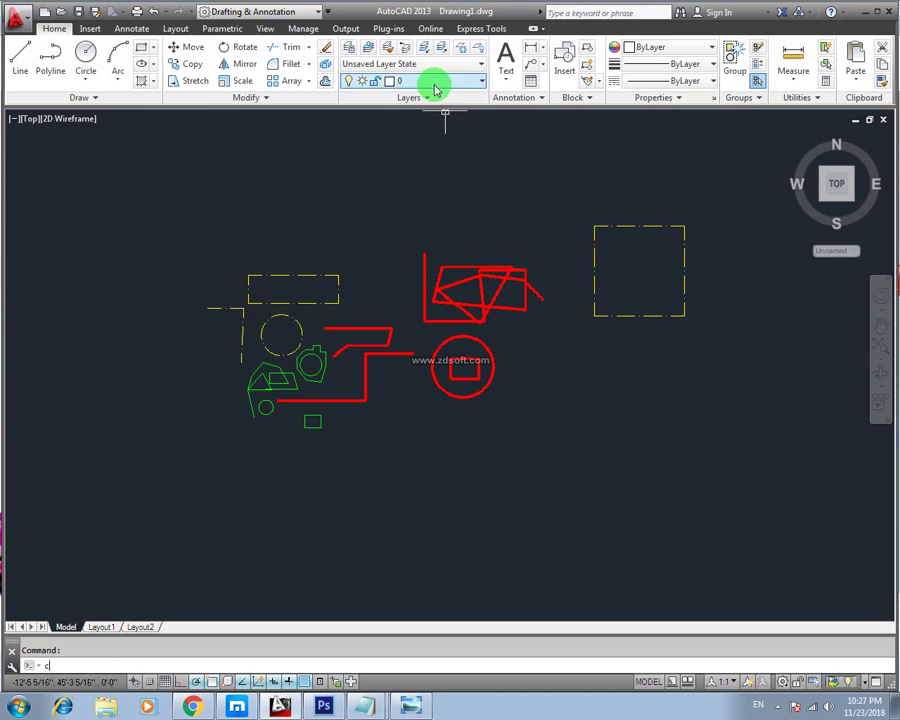
key("Return")
left_click(349, 152)
left_click(410, 190)
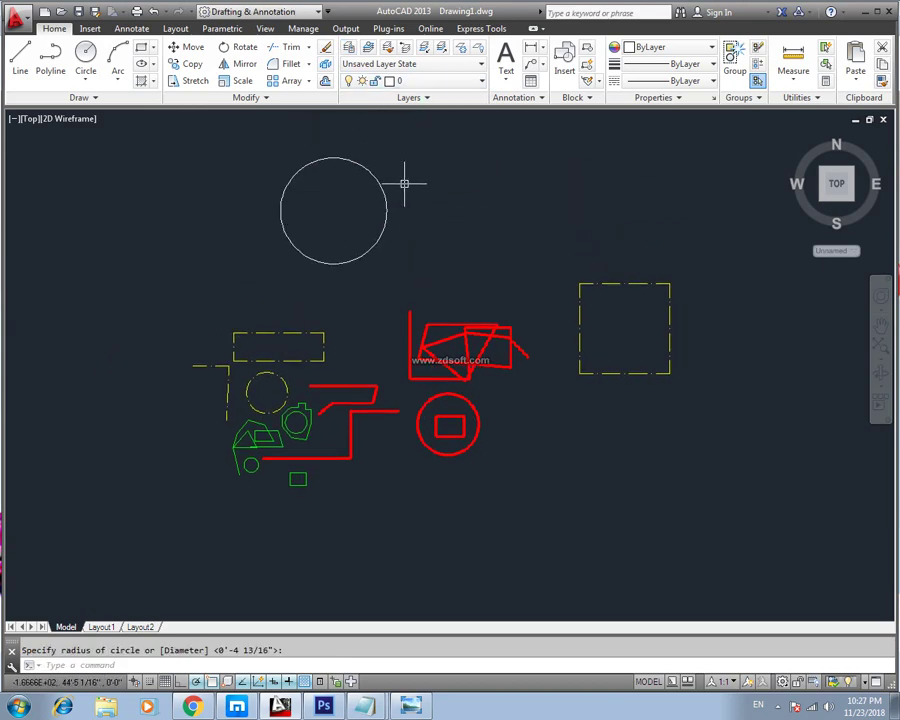
Make layer 3 the current layer
left_click_drag(399, 168, 225, 290)
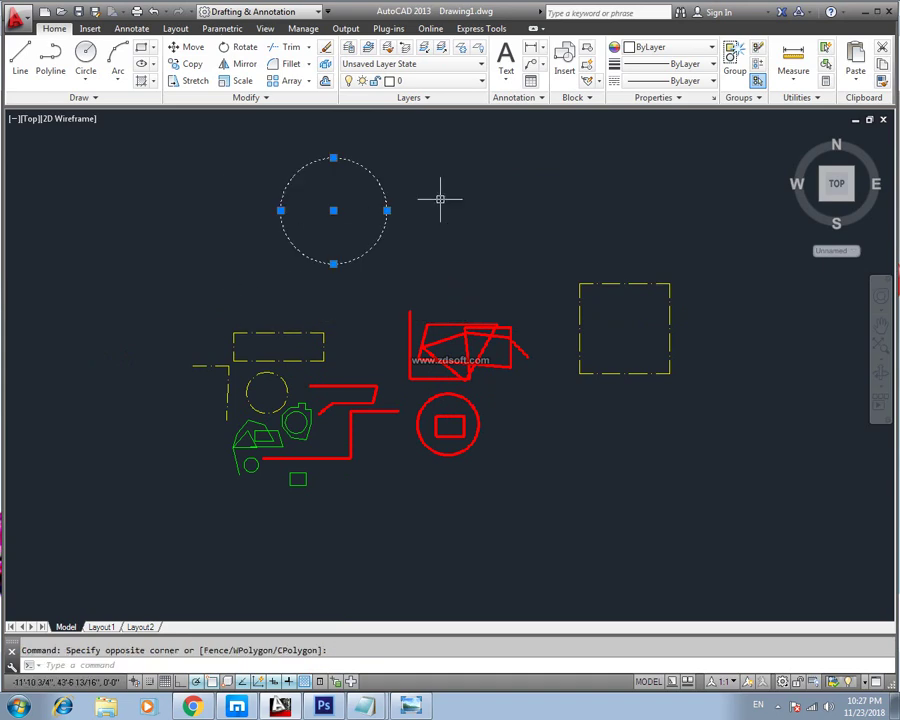
type("la")
key("Return")
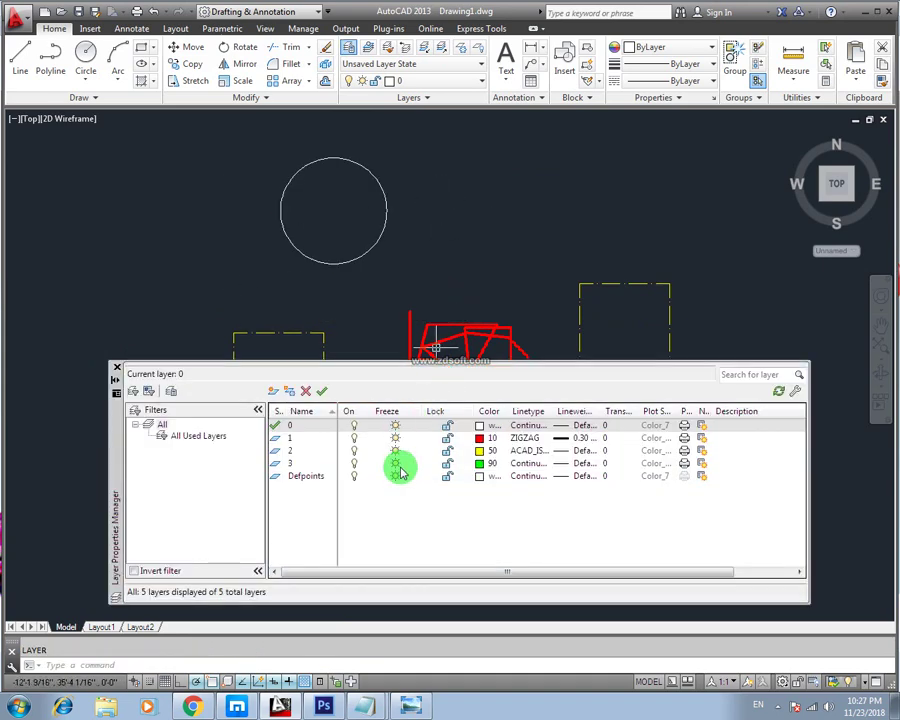
left_click(295, 463)
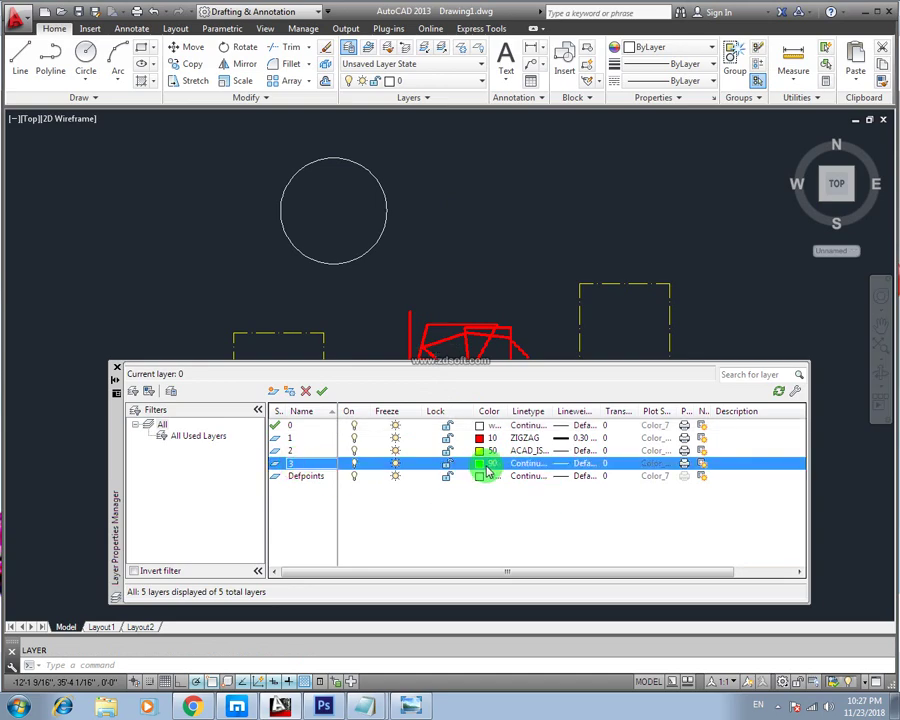
left_click(322, 391)
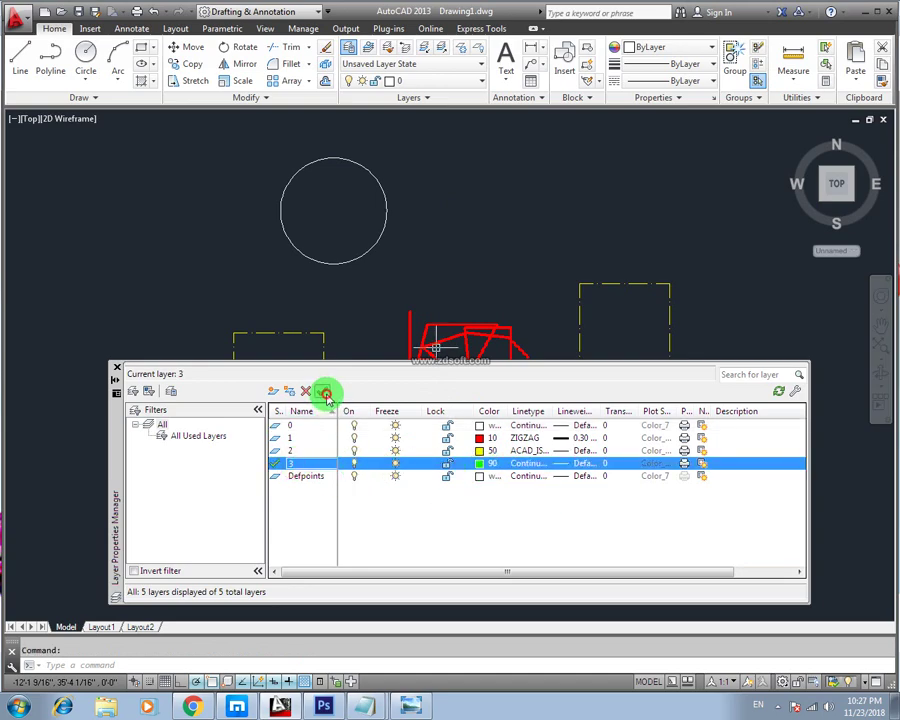
left_click(116, 367)
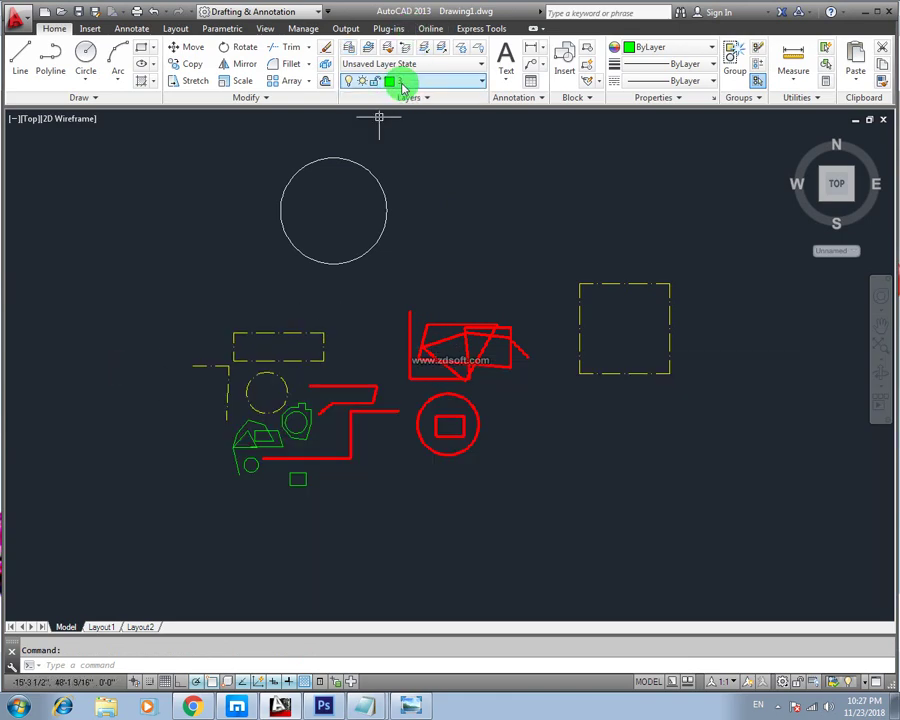
Put the circle on layer 3 so it shows green, then zoom out for room on the right
left_click(383, 190)
left_click(333, 209)
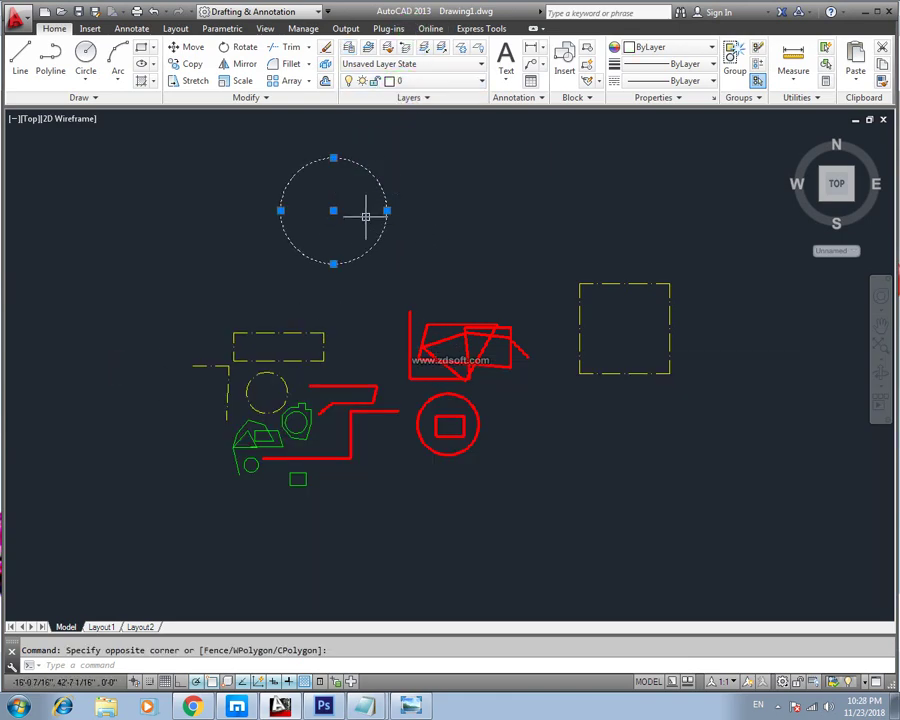
left_click(481, 80)
key("Escape")
left_click(327, 167)
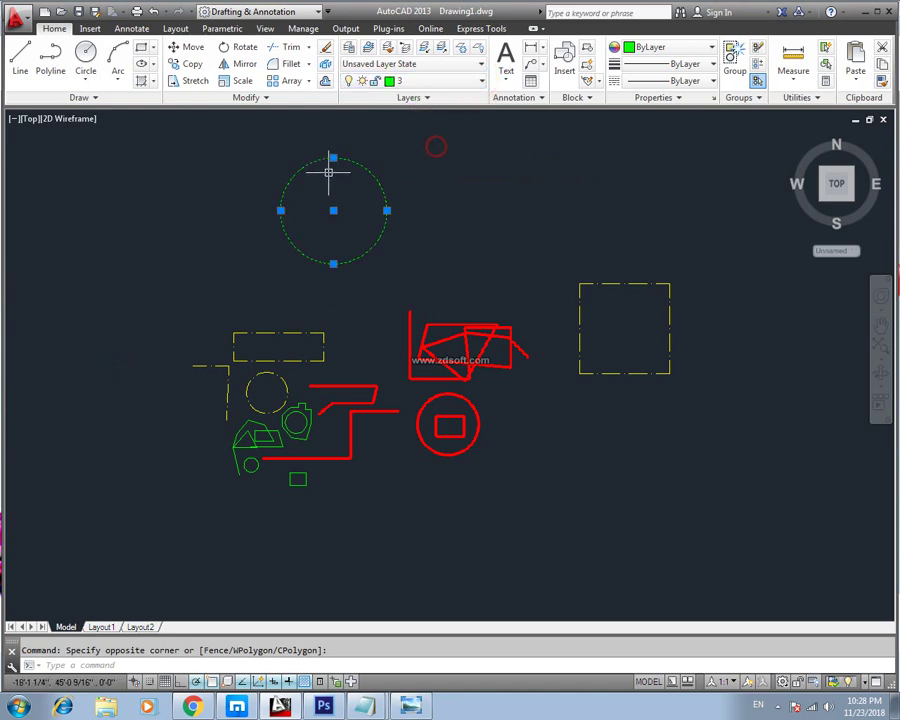
key("Escape")
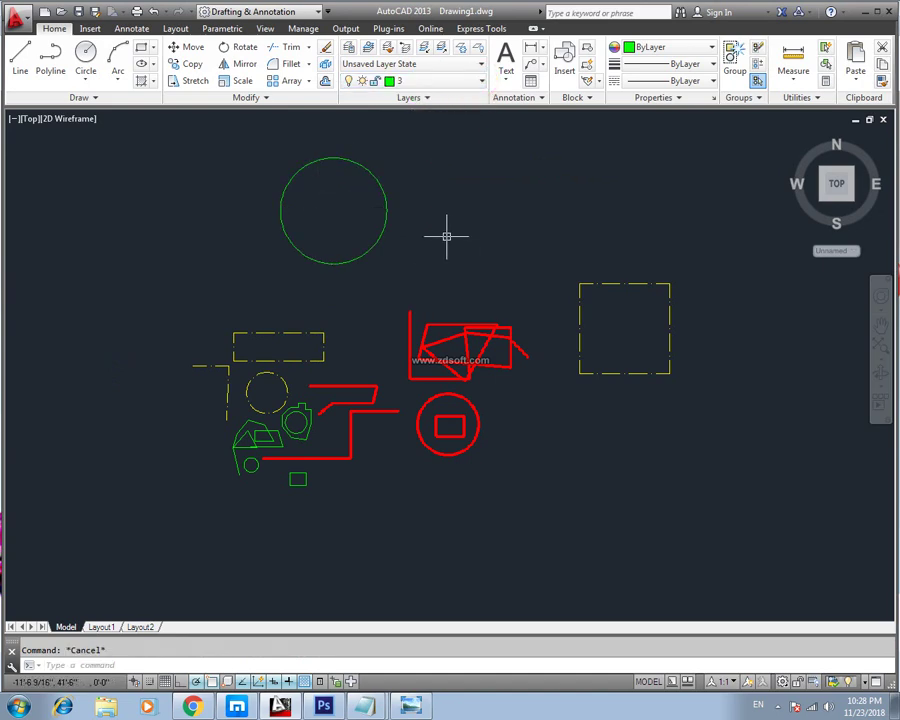
middle_click_drag(446, 235, 384, 243)
scroll(458, 261, "down", 2)
Draw a green three-sided line outline at the right
key("Return")
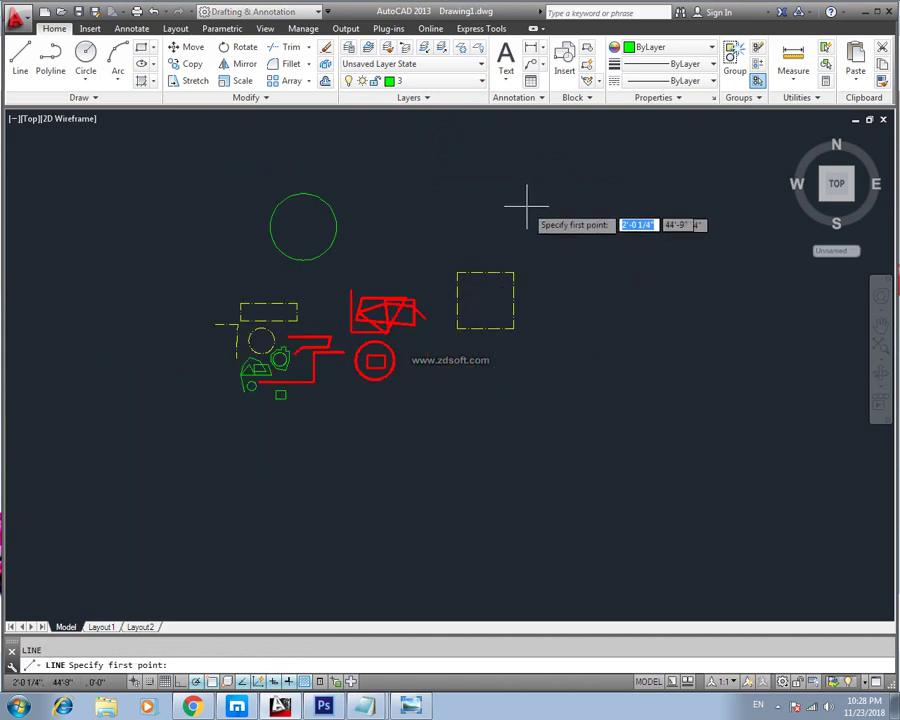
left_click(526, 206)
left_click(665, 206)
left_click(665, 342)
left_click(585, 342)
key("Escape")
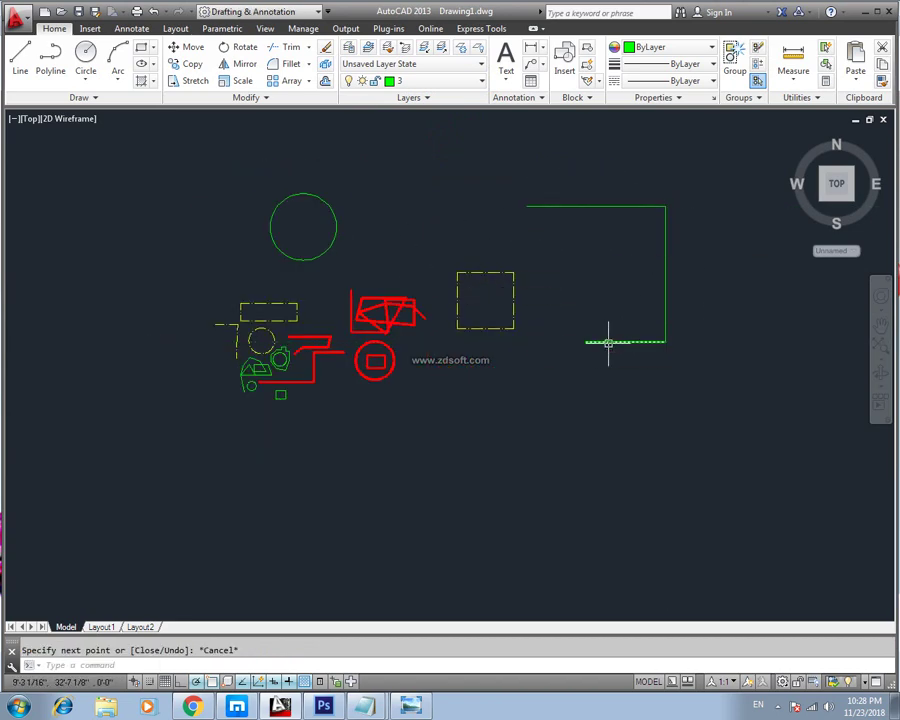
type("la")
Make layer 0 current again
key("Return")
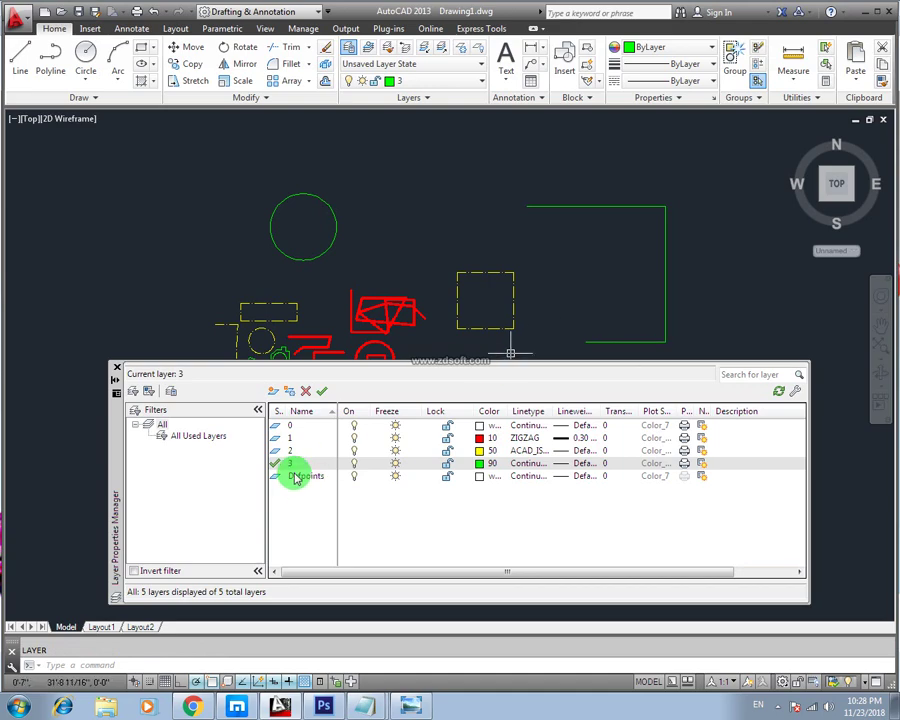
double_click(298, 426)
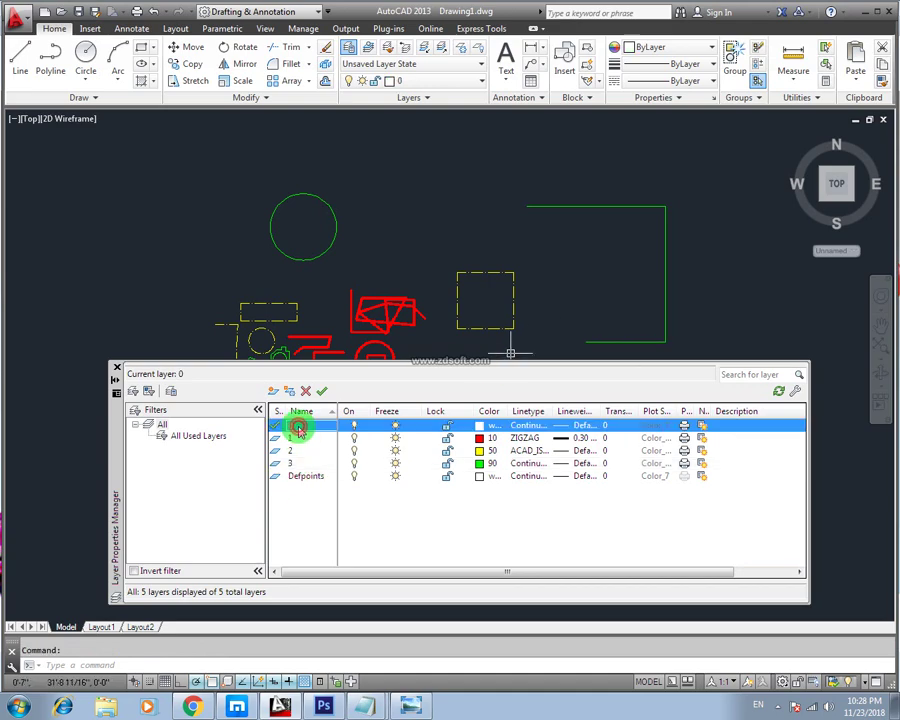
left_click(117, 367)
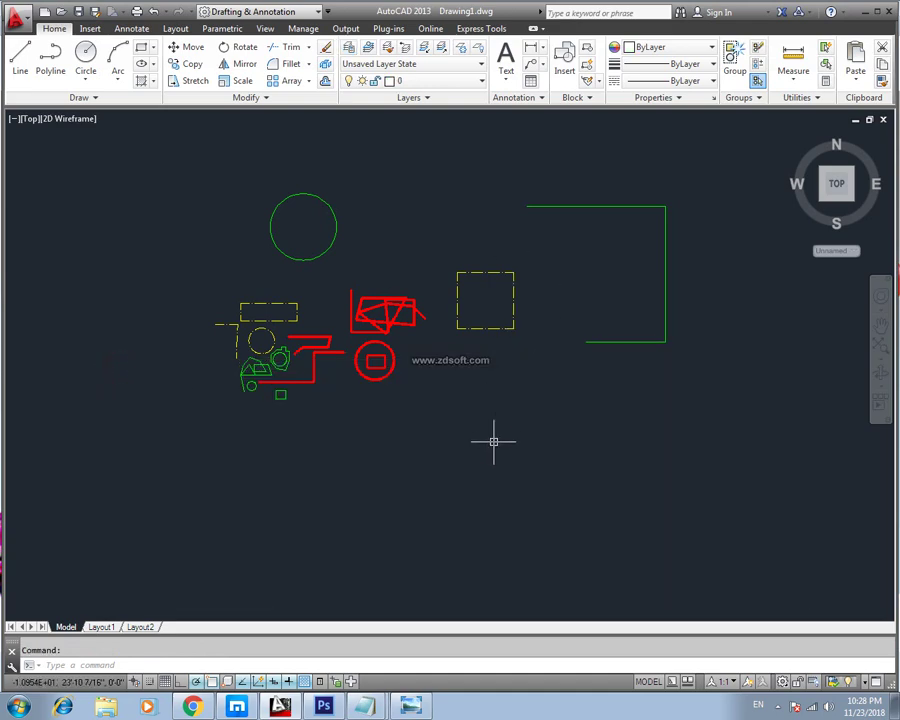
Draw a long white irregular line chain across the lower left, then select the left shape
type("l")
key("Return")
left_click(110, 262)
left_click(110, 375)
left_click(164, 395)
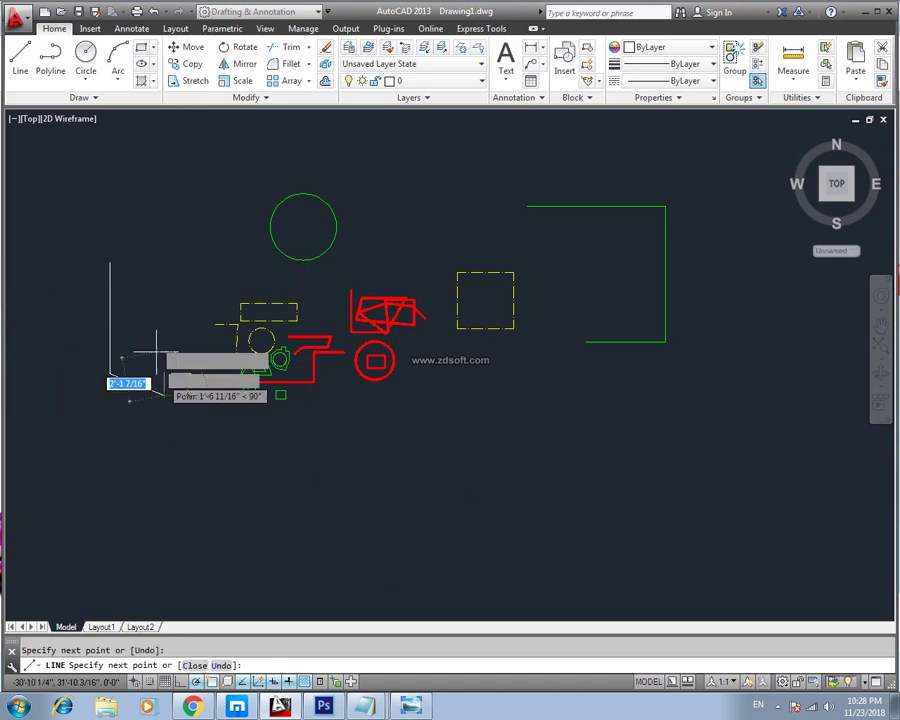
left_click(153, 268)
left_click(77, 222)
left_click(77, 418)
left_click(115, 494)
left_click(322, 487)
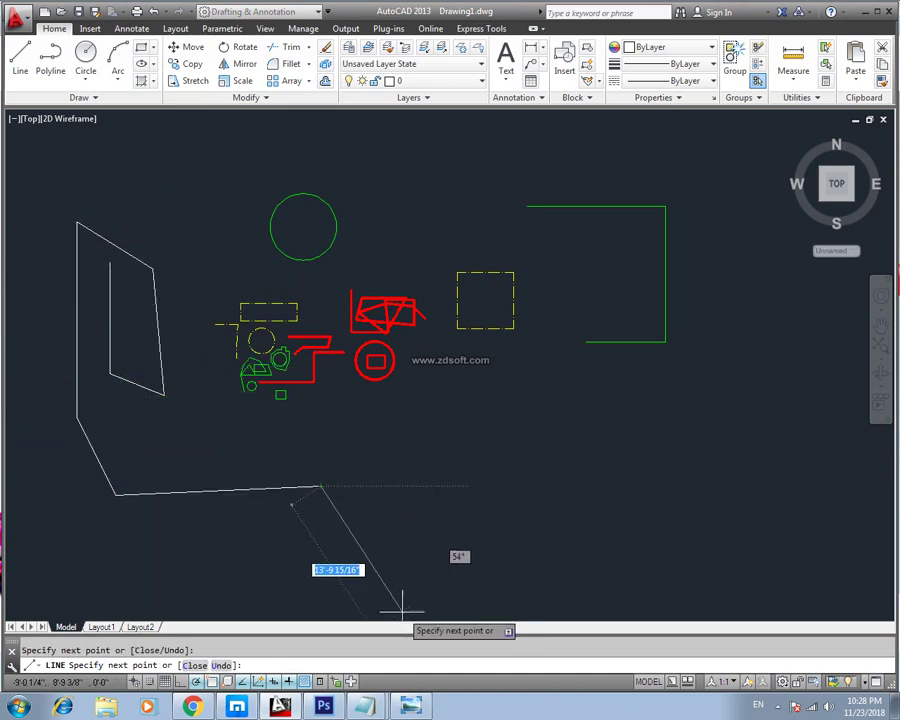
left_click(393, 612)
left_click(375, 451)
left_click(519, 451)
left_click(229, 522)
left_click(123, 523)
left_click(155, 443)
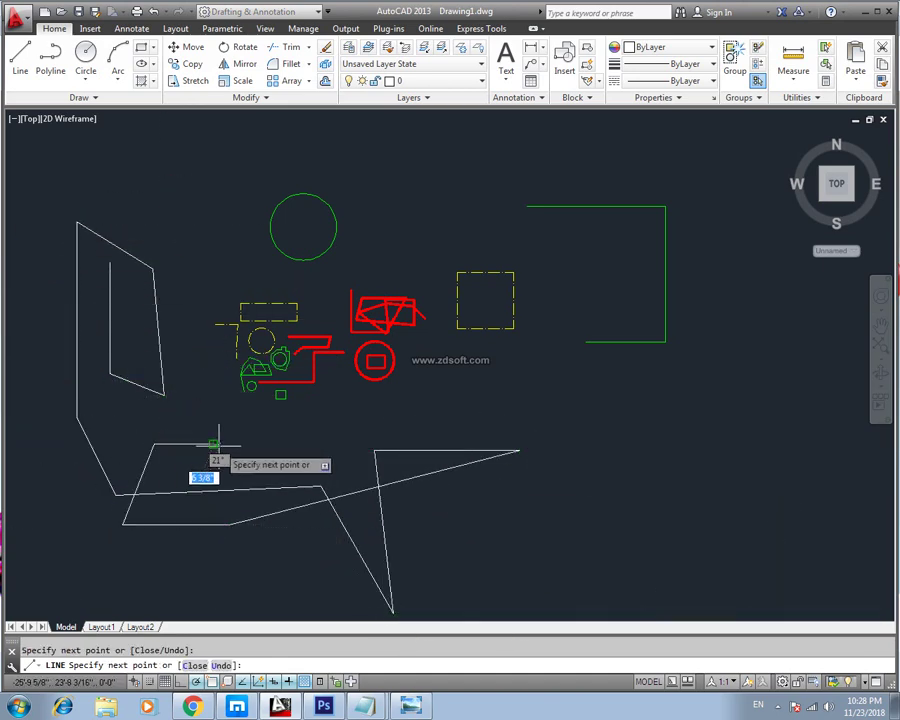
left_click(212, 443)
key("Escape")
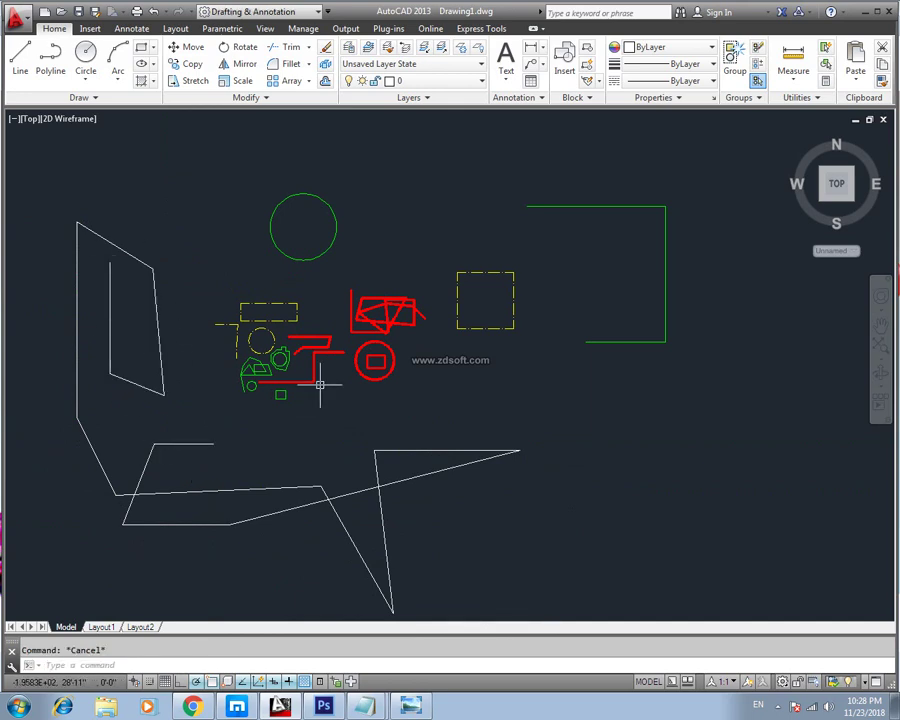
left_click(153, 241)
left_click(48, 432)
Select the white line outlines on the left and bottom
left_click(390, 427)
left_click(66, 525)
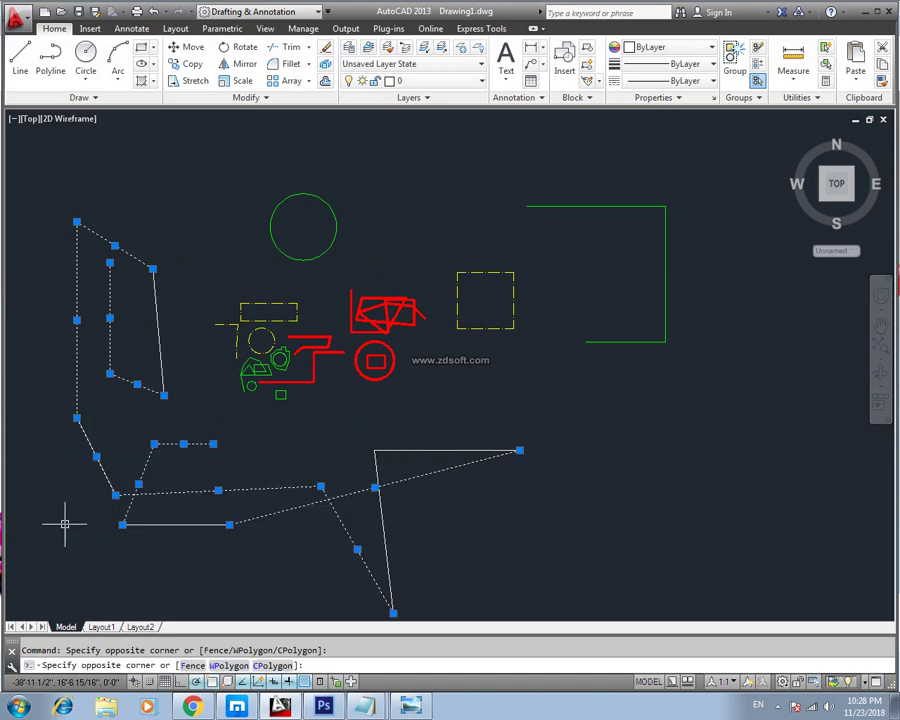
left_click(320, 318)
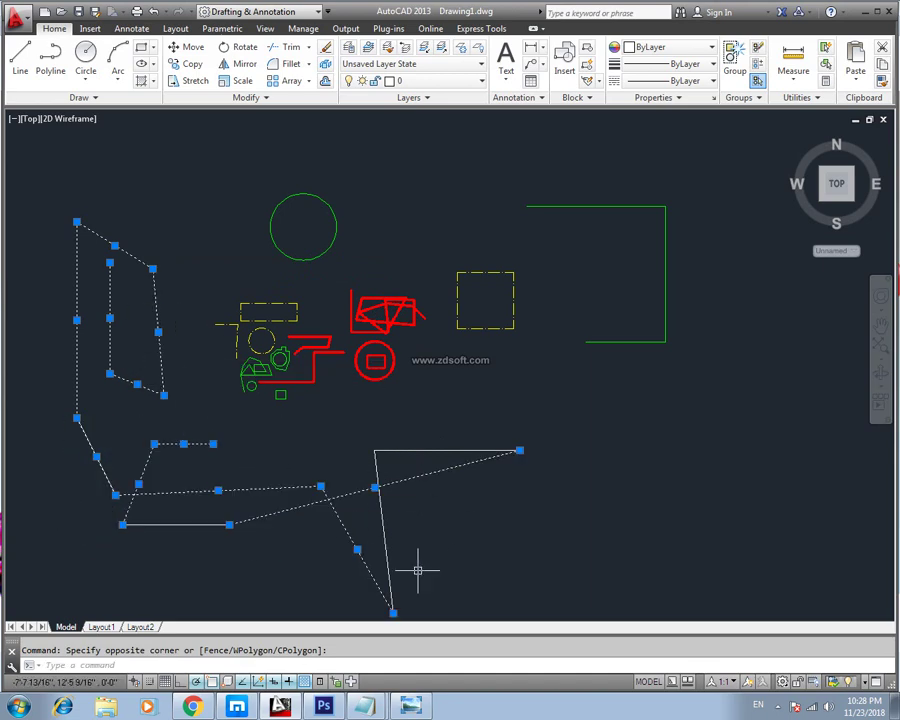
left_click(375, 487)
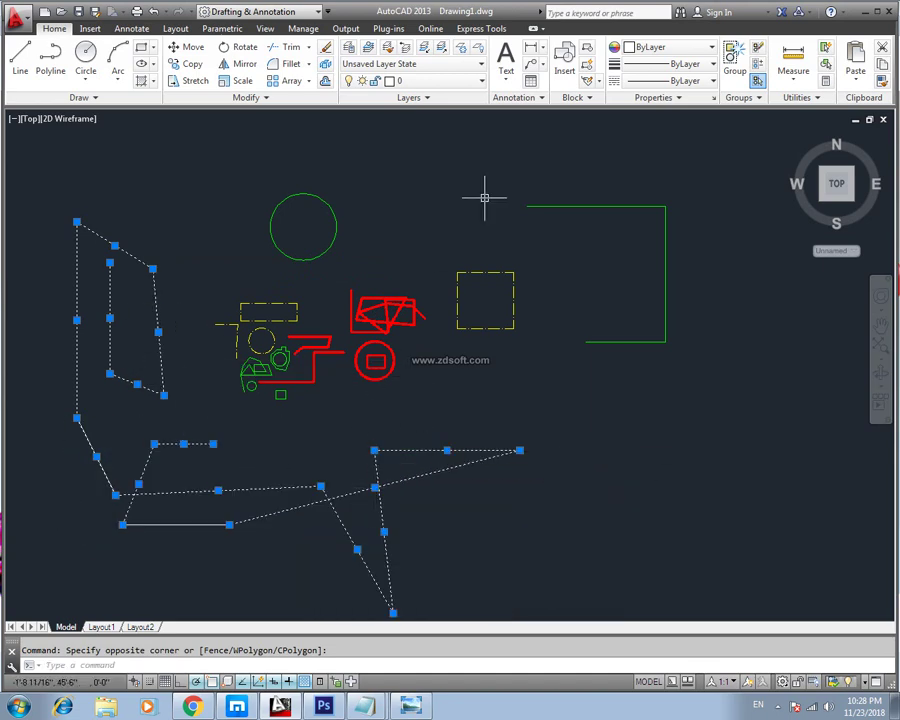
Assign the selected outlines to layer 1 so they display red
left_click(466, 84)
left_click(430, 118)
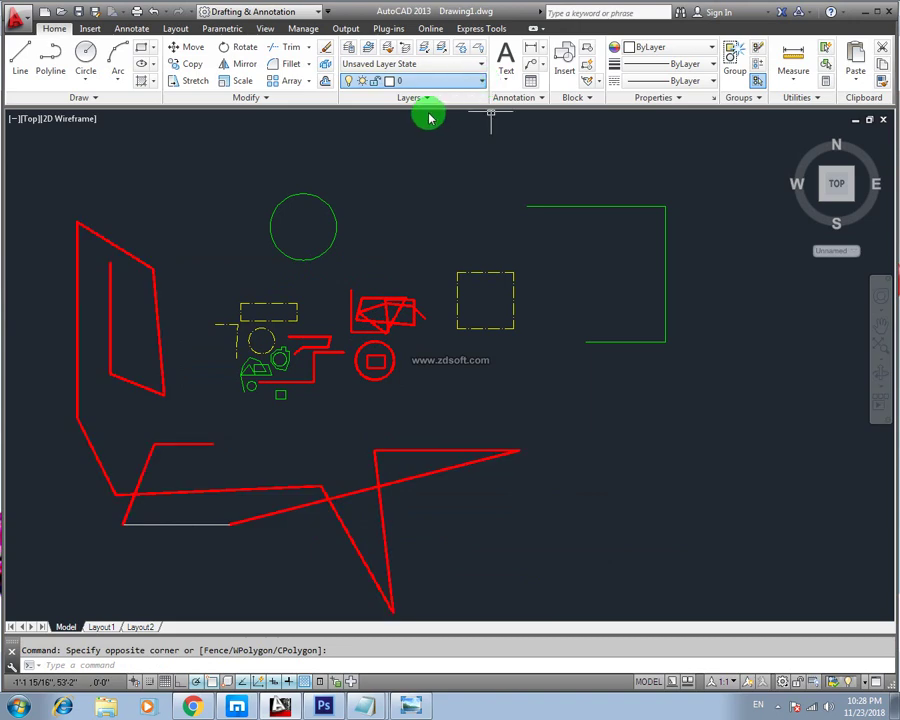
key("ctrl+z")
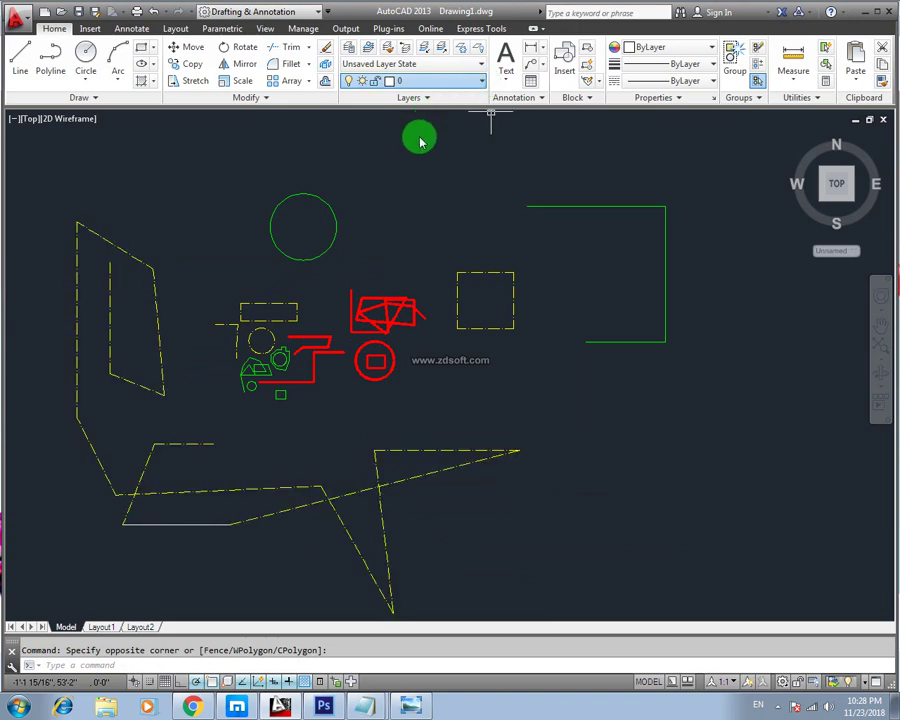
key("ctrl+z")
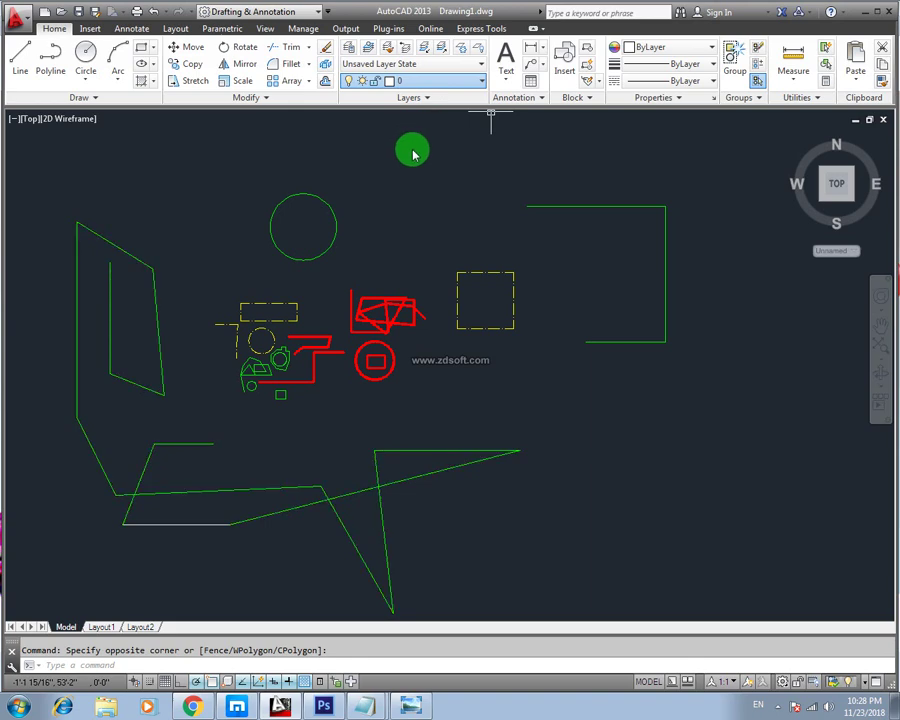
key("ctrl+y")
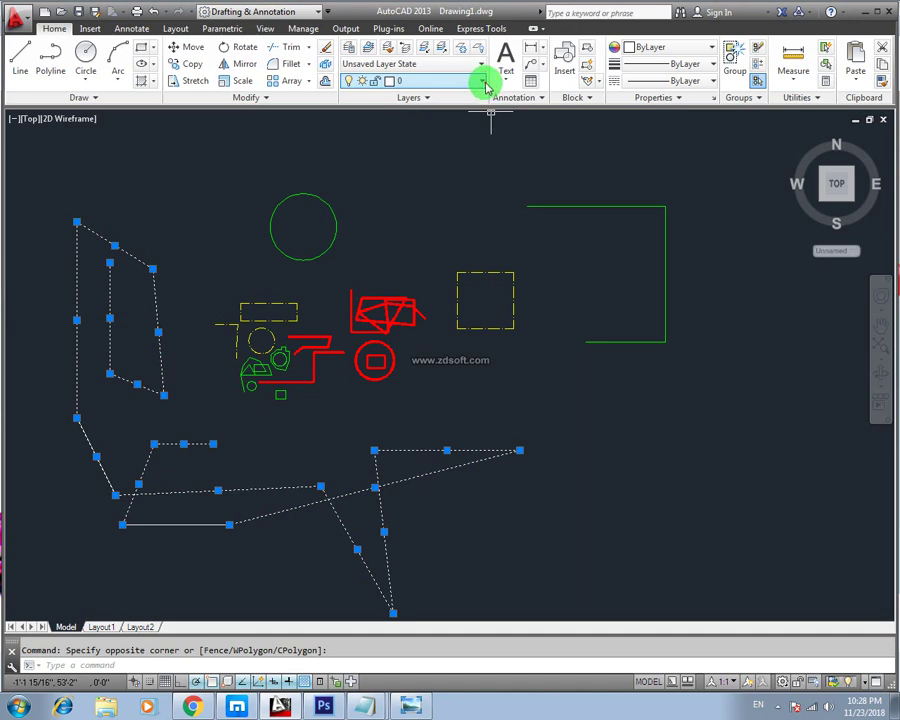
key("ctrl+z")
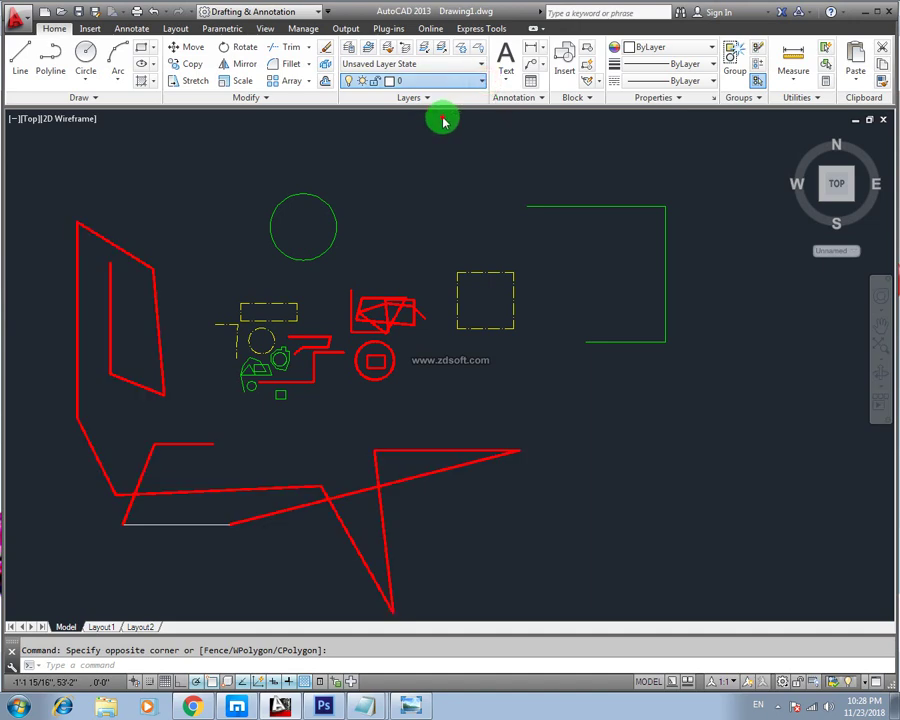
key("ctrl+y")
key("Escape")
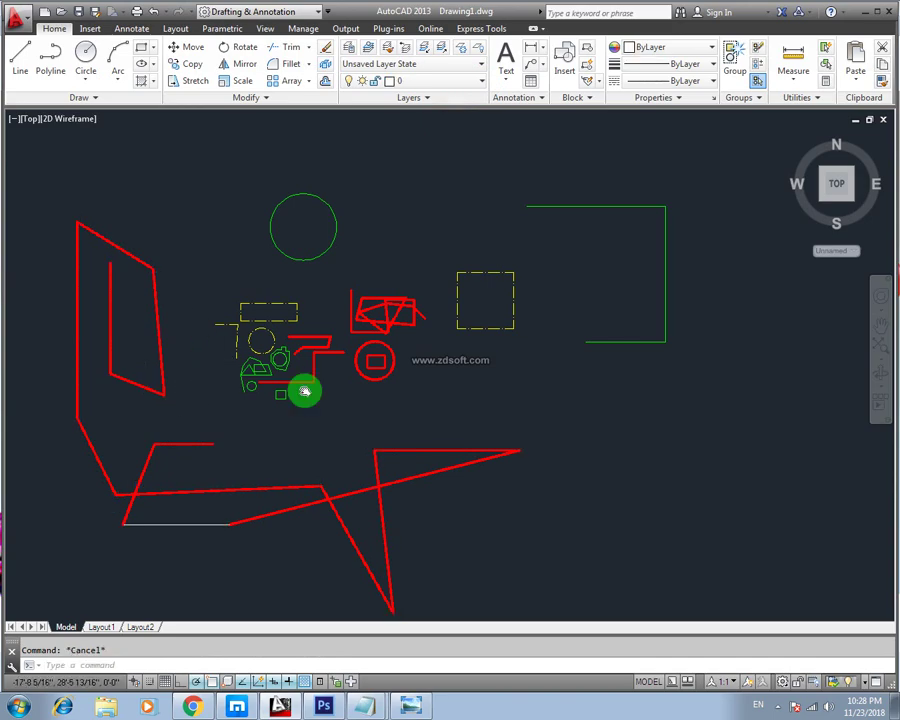
middle_click_drag(305, 391, 336, 360)
type("la")
key("Return")
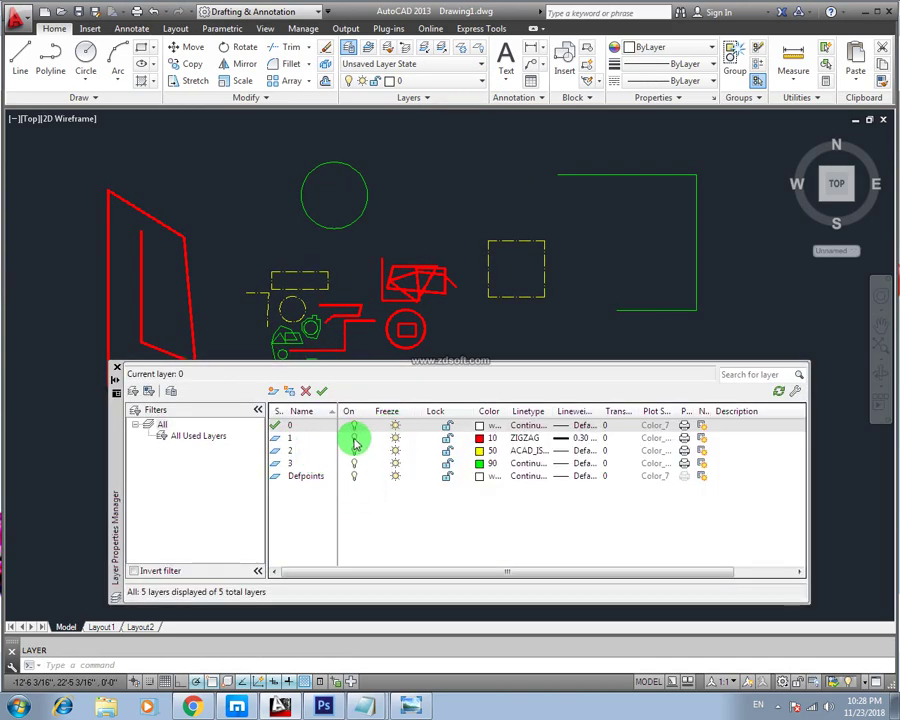
left_click(353, 437)
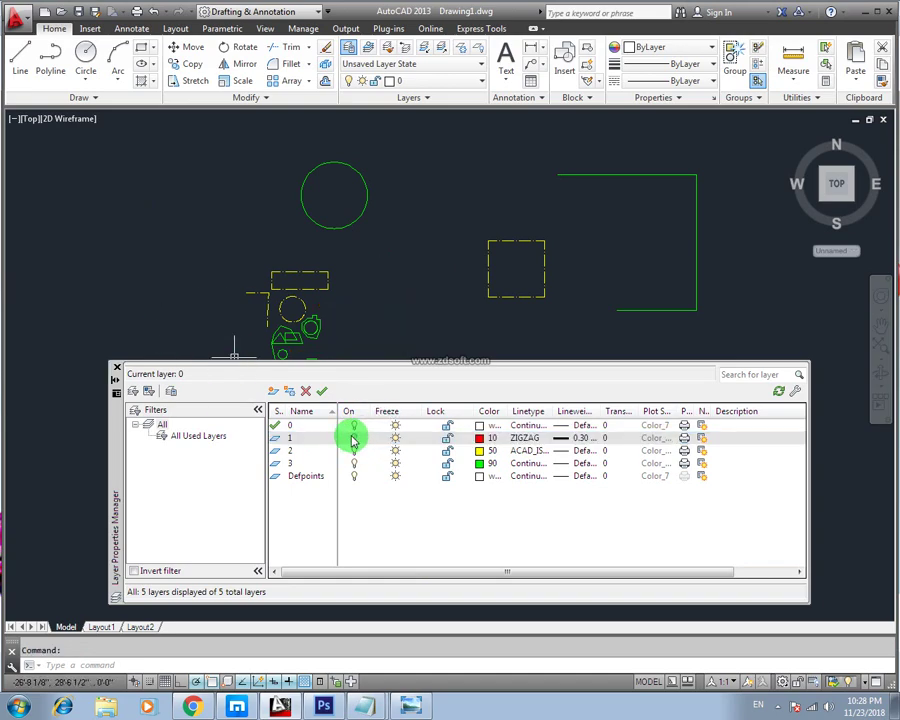
left_click(353, 437)
left_click(449, 447)
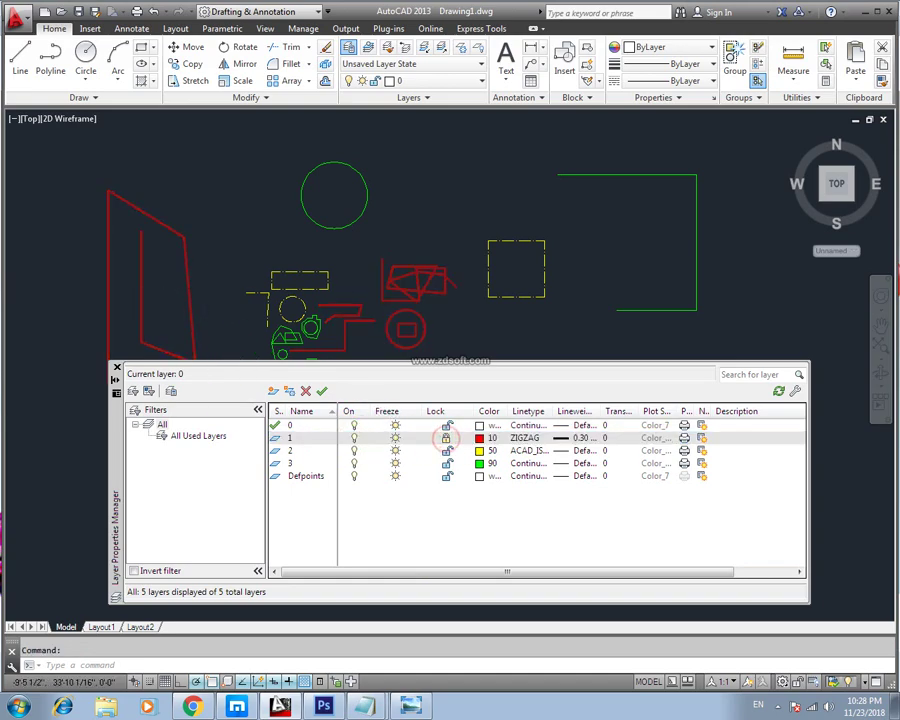
left_click(447, 440)
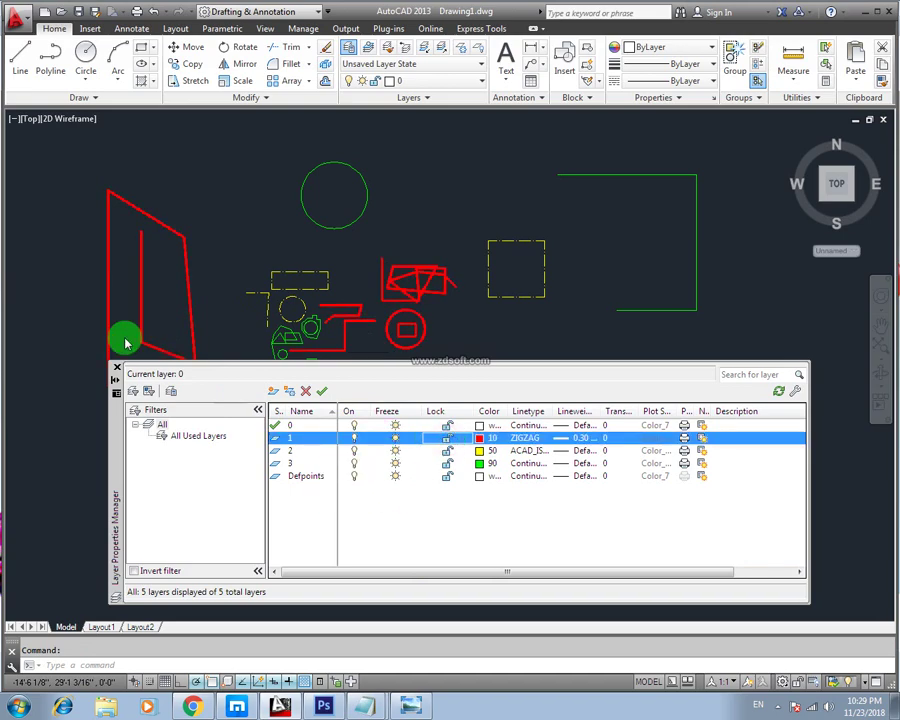
left_click(116, 368)
middle_click_drag(507, 380, 486, 387)
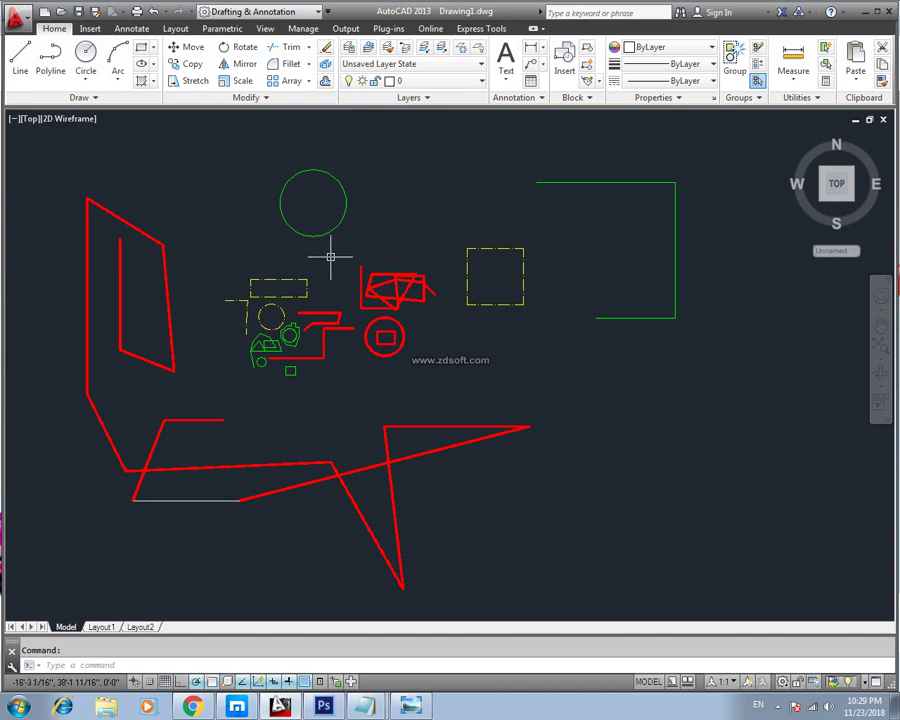
Bring up the Lecture 18 'Layer Properties In Detail' image in Windows Photo Viewer and reveal hidden tray icons
left_click(407, 708)
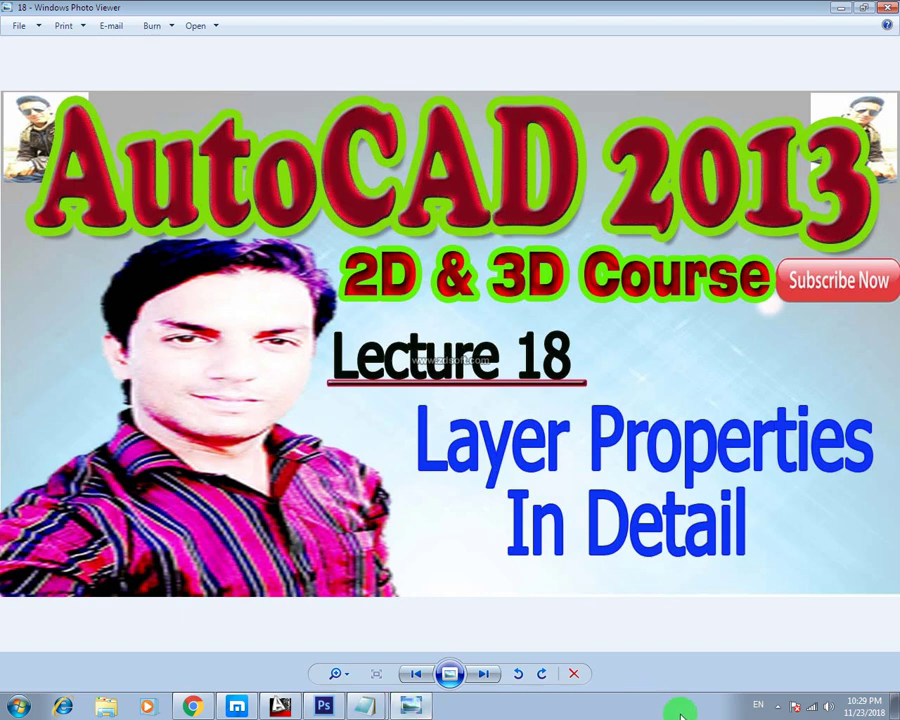
left_click(778, 706)
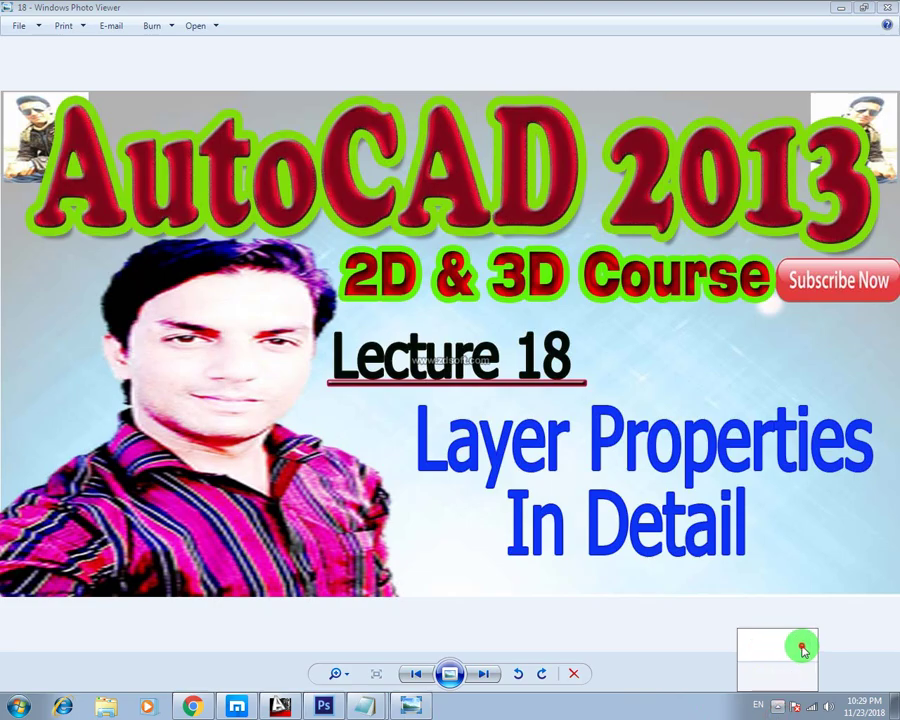